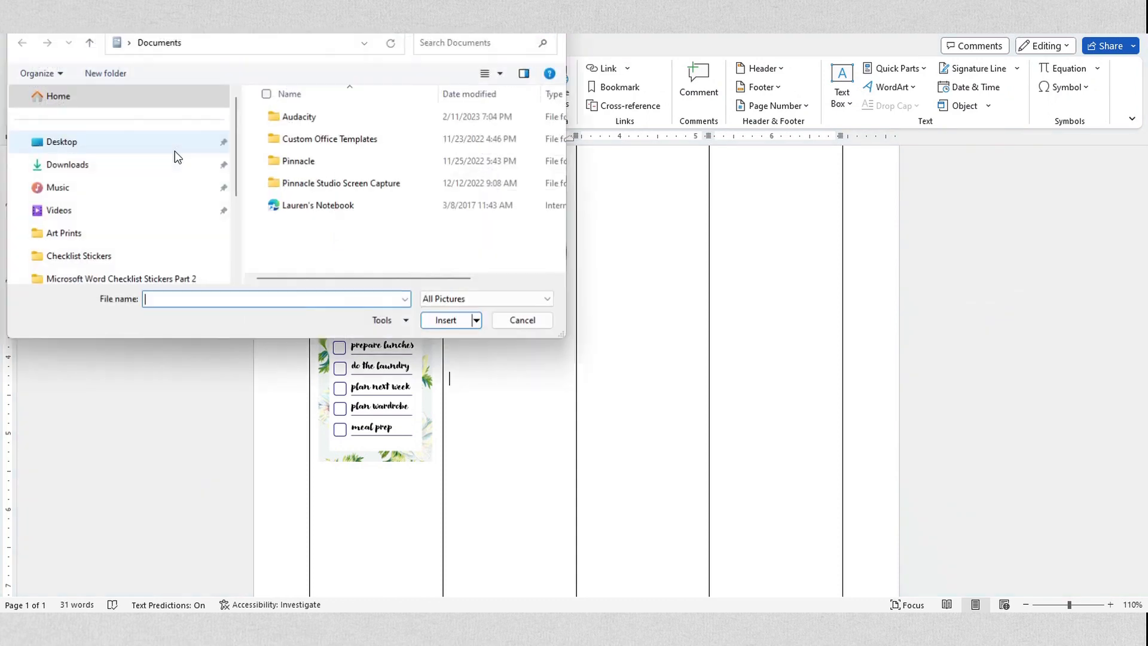
Insert the floral picture with In Front of Text wrapping and place it below the Routines checklist, about 2.6 inches high and 2.04 inches wide.
left_click(131, 147)
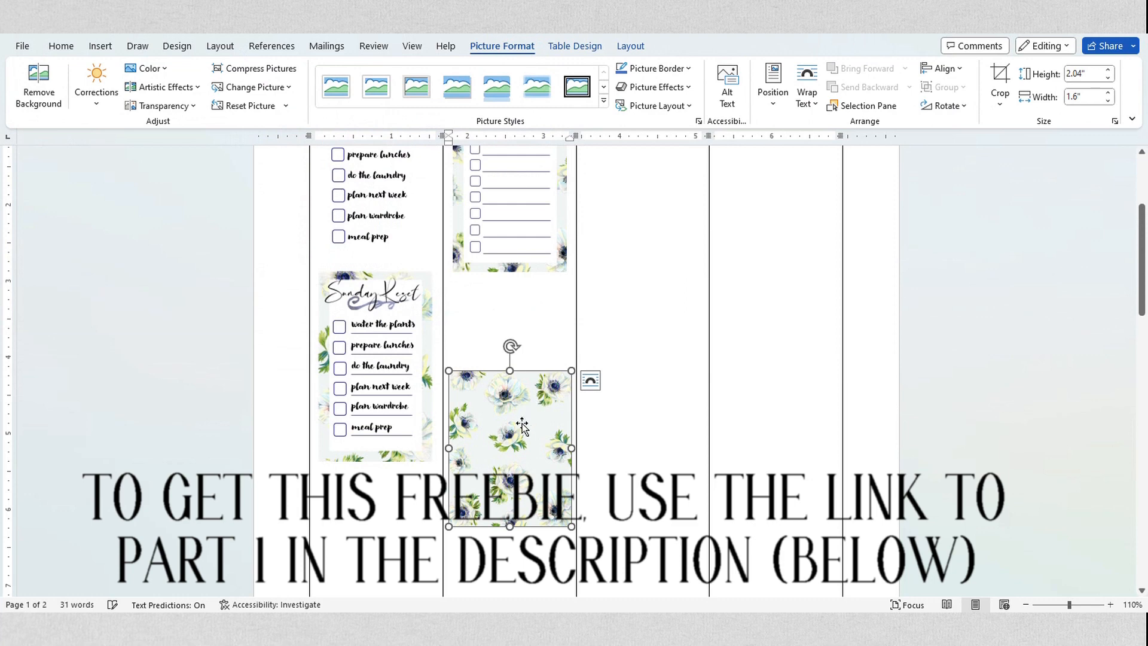
right_click(521, 456)
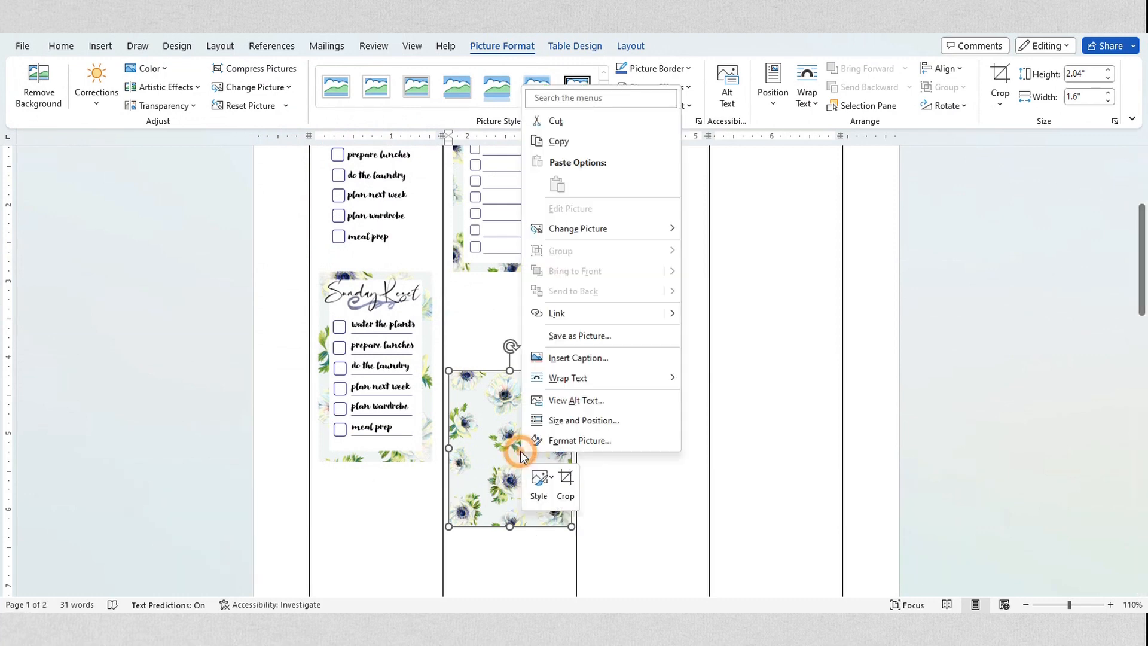
mouse_move(628, 377)
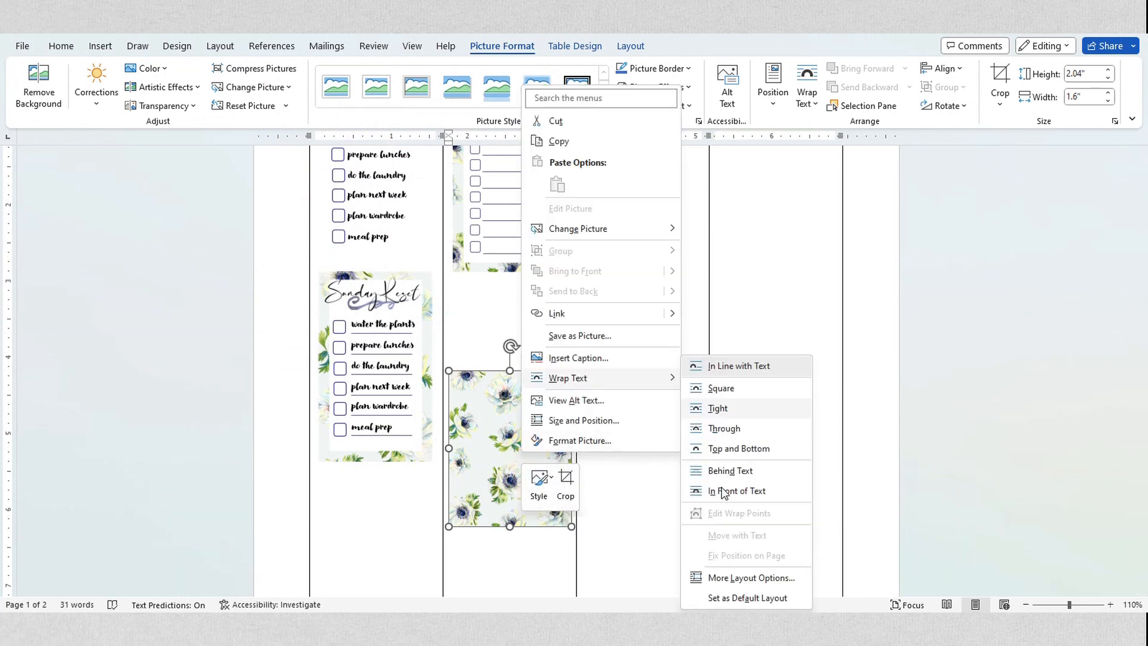
left_click(724, 493)
left_click_drag(721, 526, 495, 333)
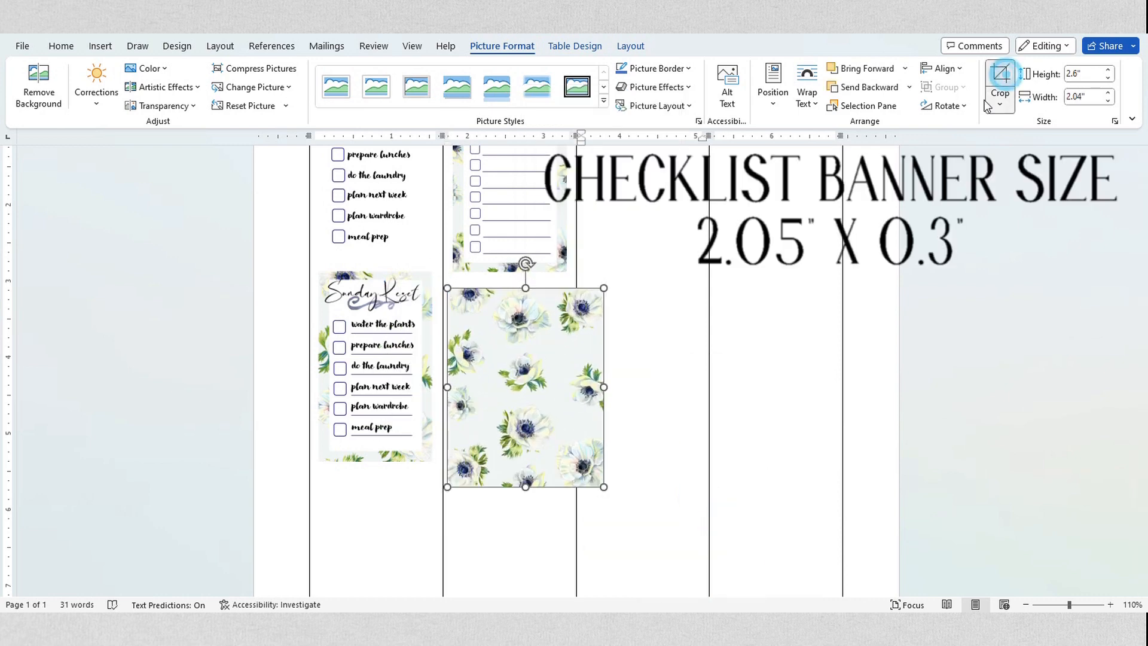
Crop the floral picture to a narrow vertical banner about 2.05 inches high and 0.3 inches wide.
left_click_drag(449, 383, 508, 372)
left_click_drag(603, 387, 525, 385)
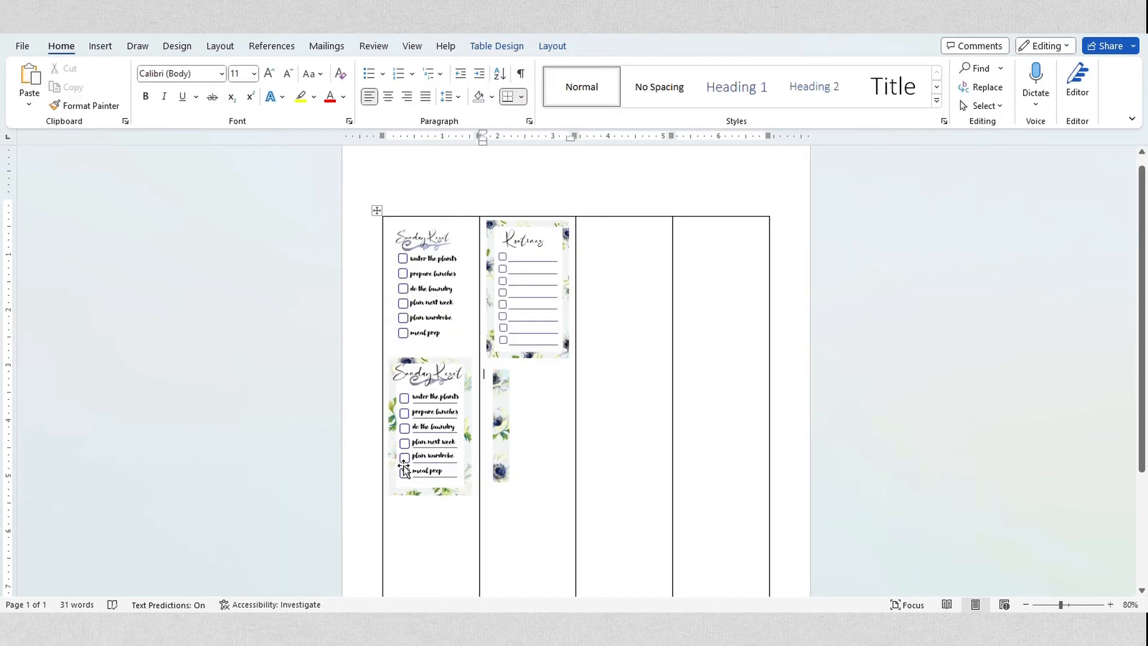
Copy the checkbox column from the floral Sunday Reset checklist and paste it onto the floral banner.
left_click(404, 470)
right_click(405, 471)
left_click(457, 164)
right_click(543, 417)
left_click(584, 150)
left_click_drag(500, 478, 511, 443)
left_click(502, 453)
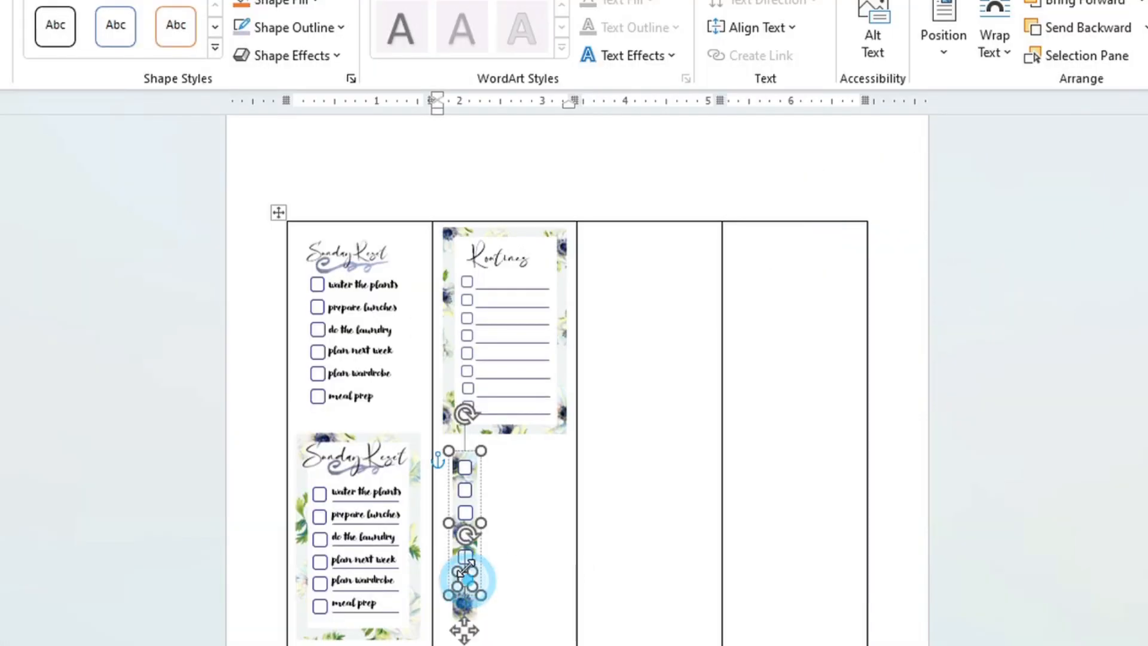
Select the individual checkboxes on the banner and change their outlines to a light gray.
left_click_drag(469, 559, 470, 537)
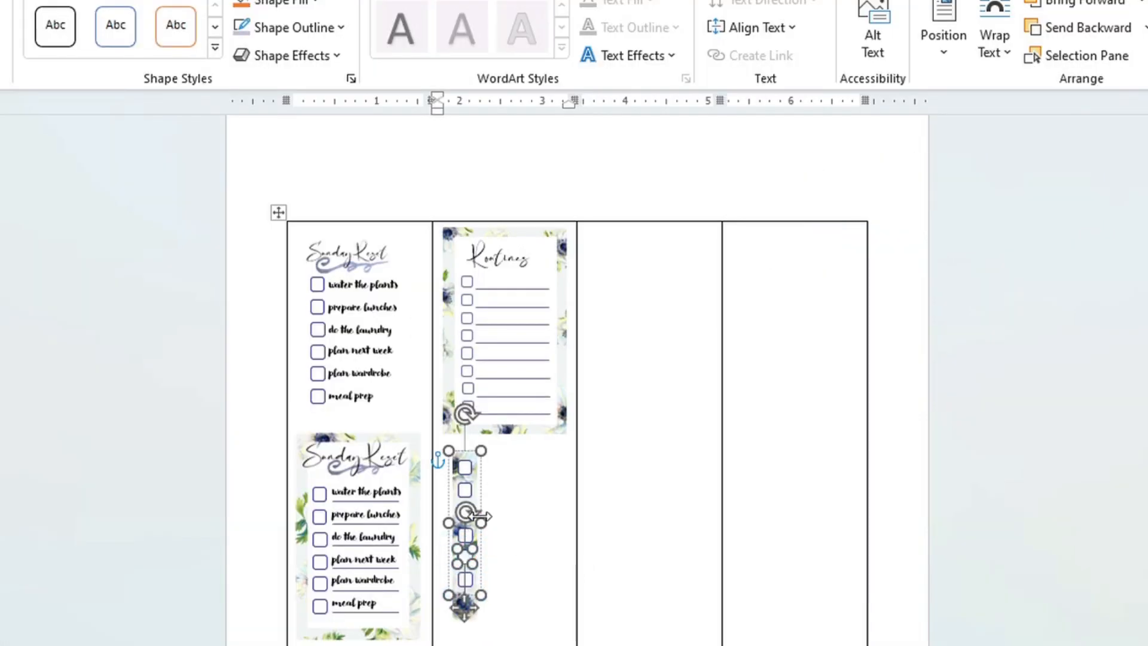
left_click(468, 469)
left_click_drag(465, 494, 464, 506)
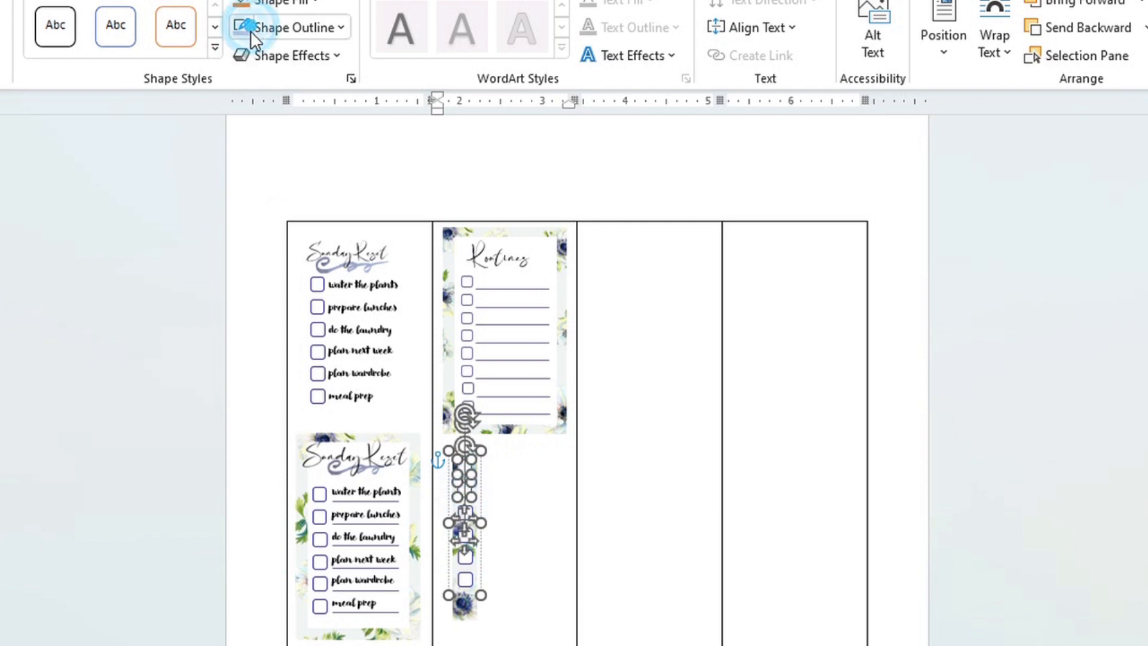
left_click(503, 581)
left_click(460, 524)
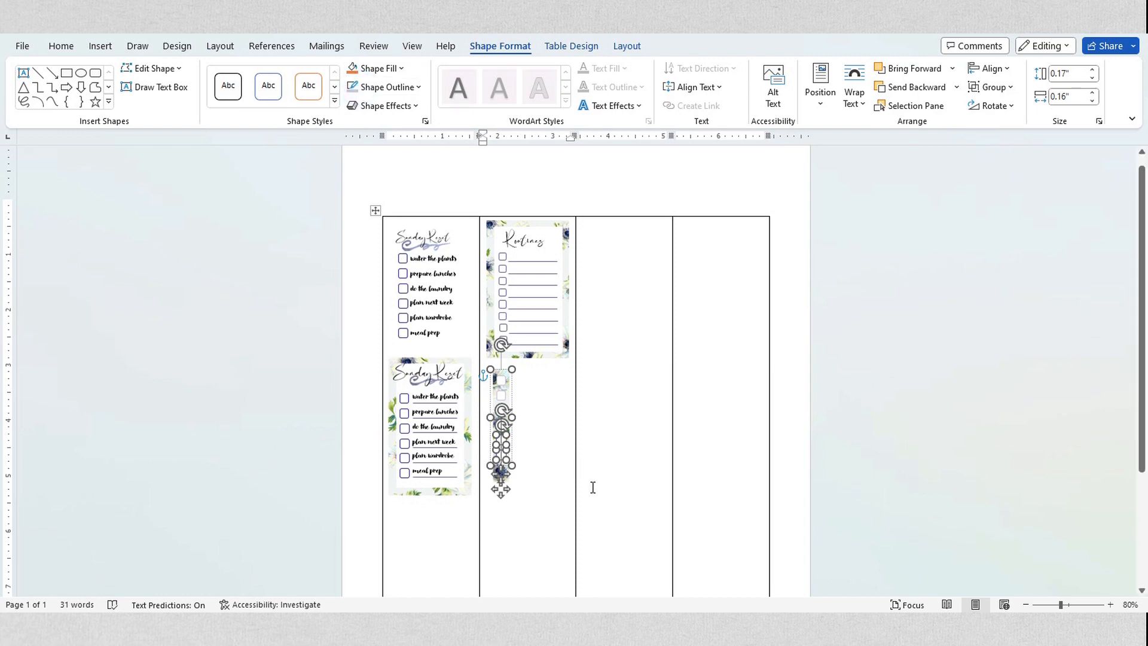
left_click(542, 484)
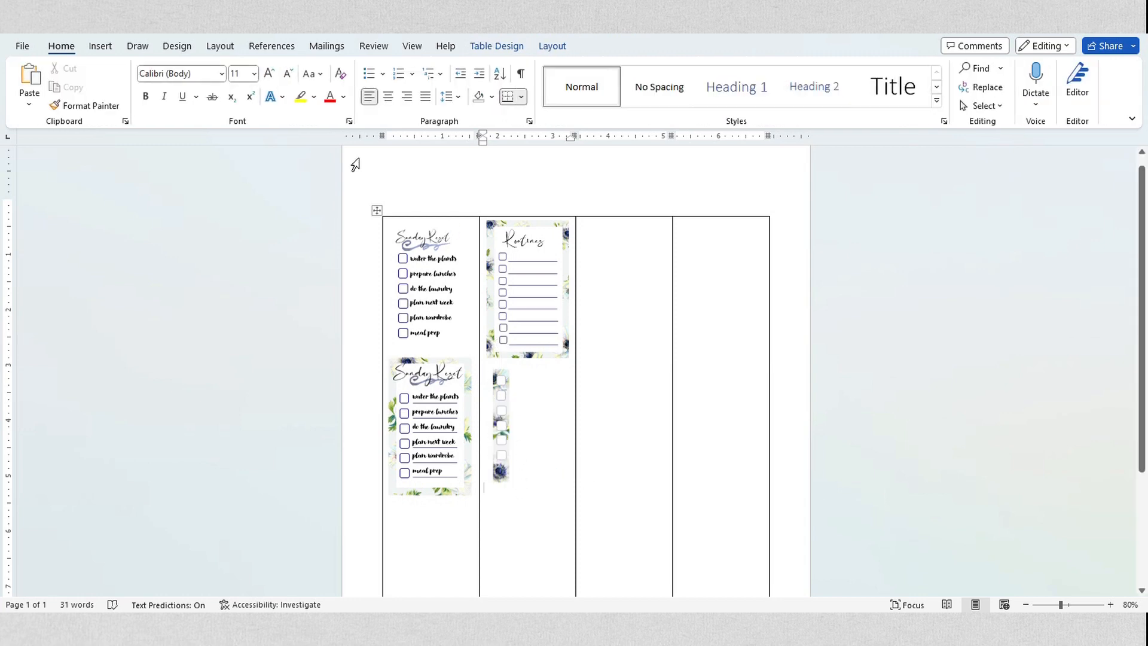
Draw a triangle about 0.23 inches high and 0.28 inches wide over the lower end of the banner.
scroll(491, 383, "up", 9)
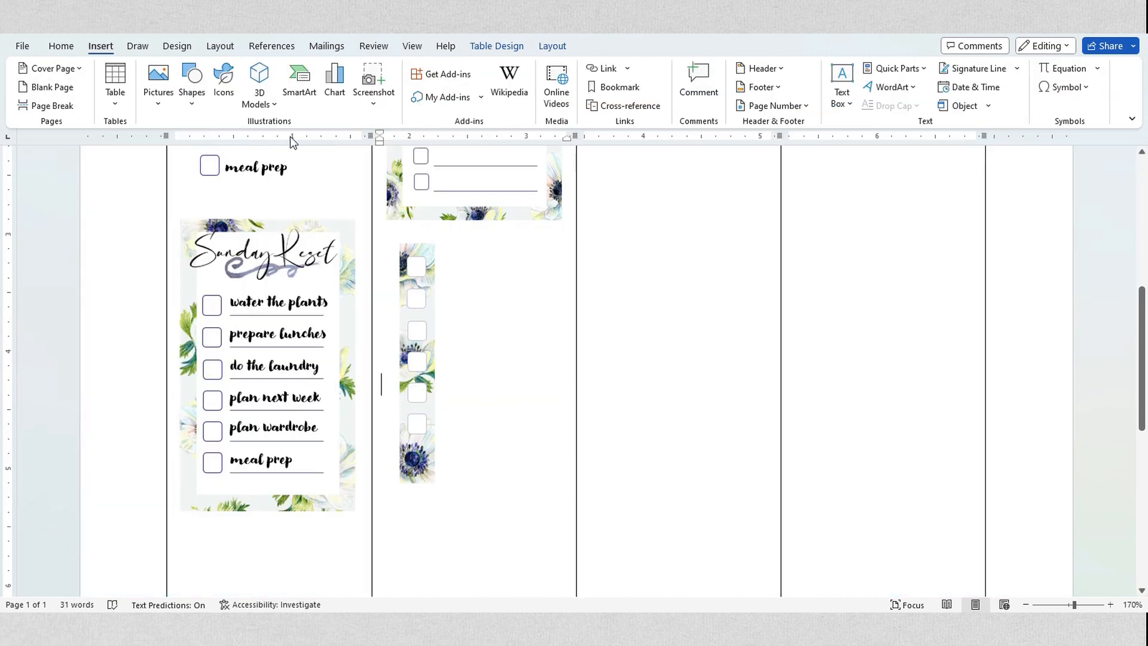
left_click(190, 102)
left_click(257, 144)
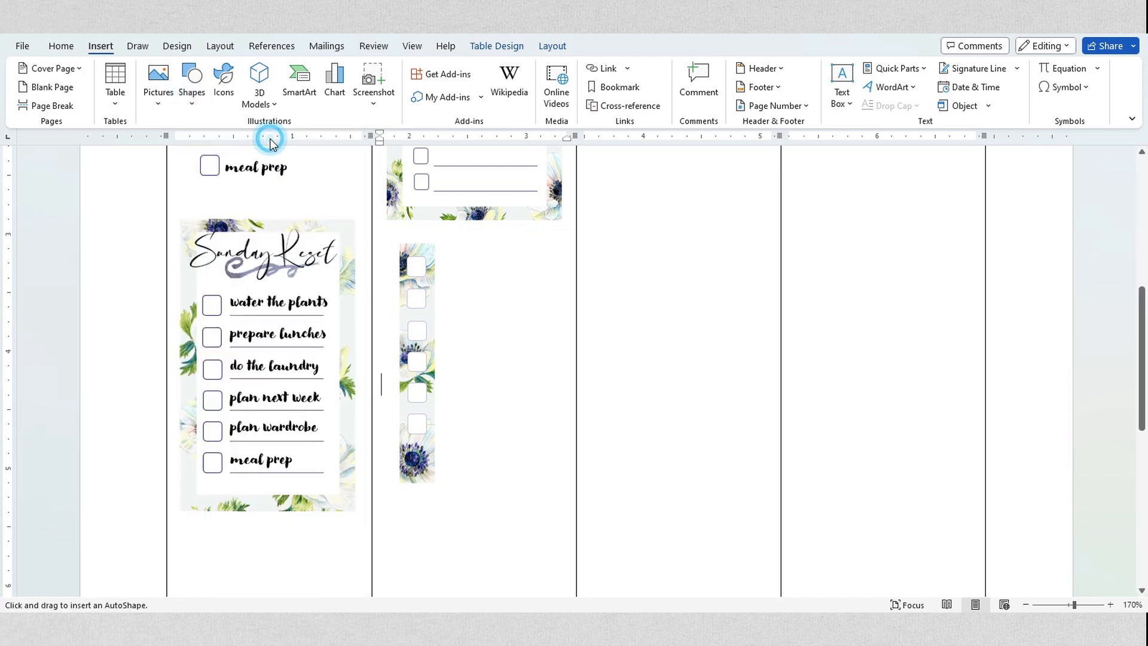
left_click_drag(407, 461, 435, 483)
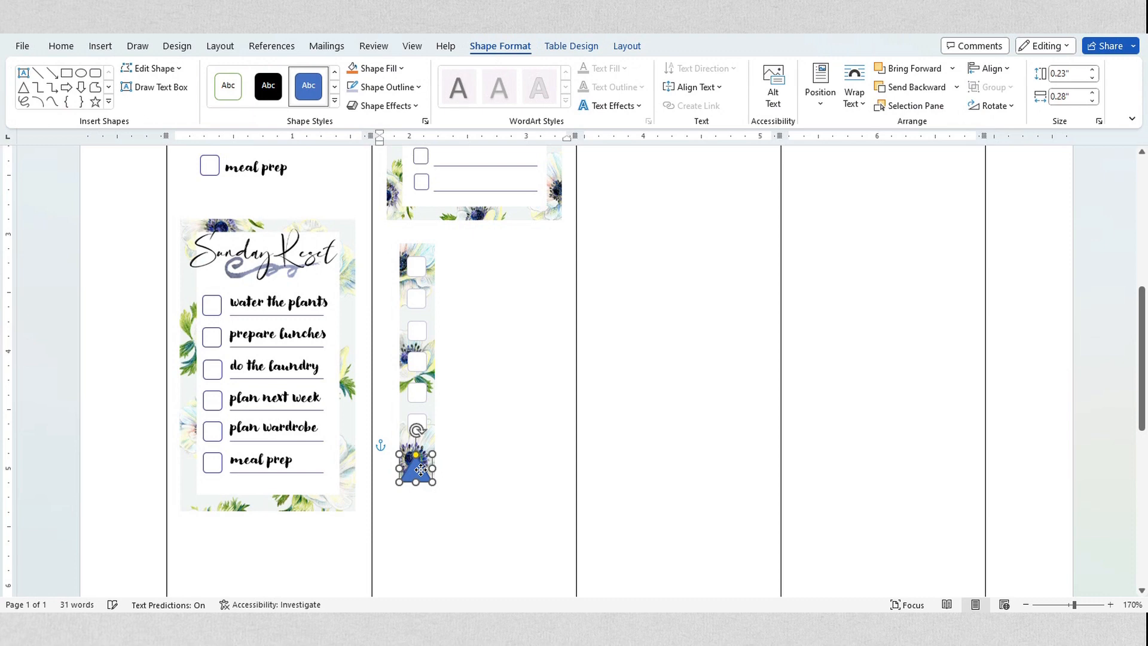
Set the triangle's width to 0.3 inches.
left_click(452, 489)
left_click(415, 472)
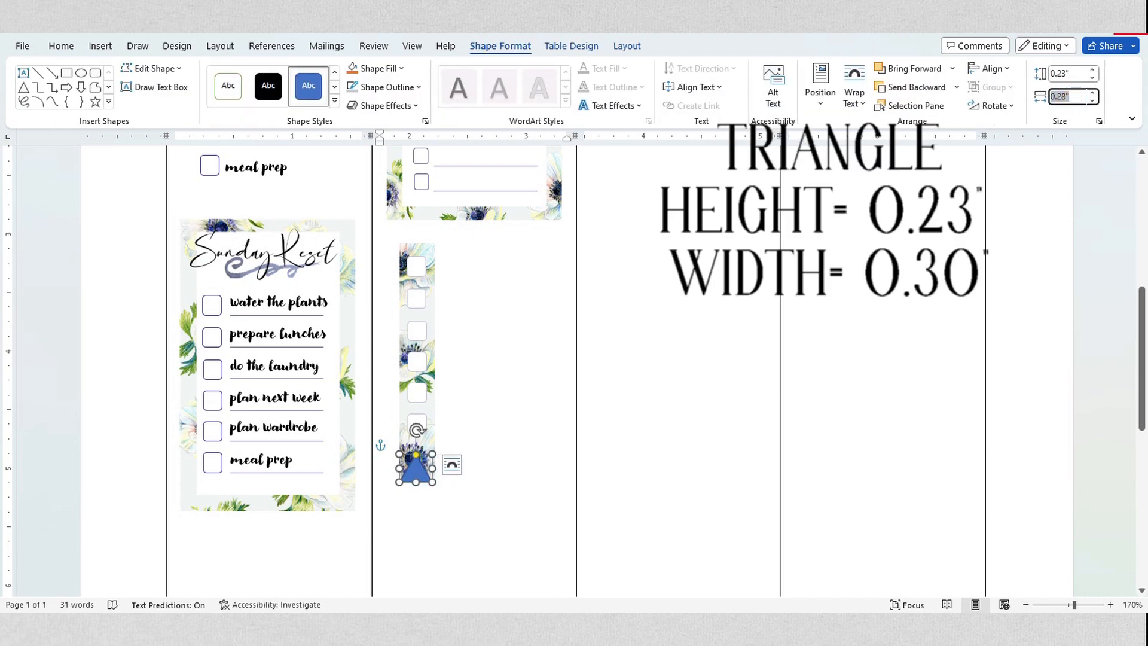
type(".3")
key("Return")
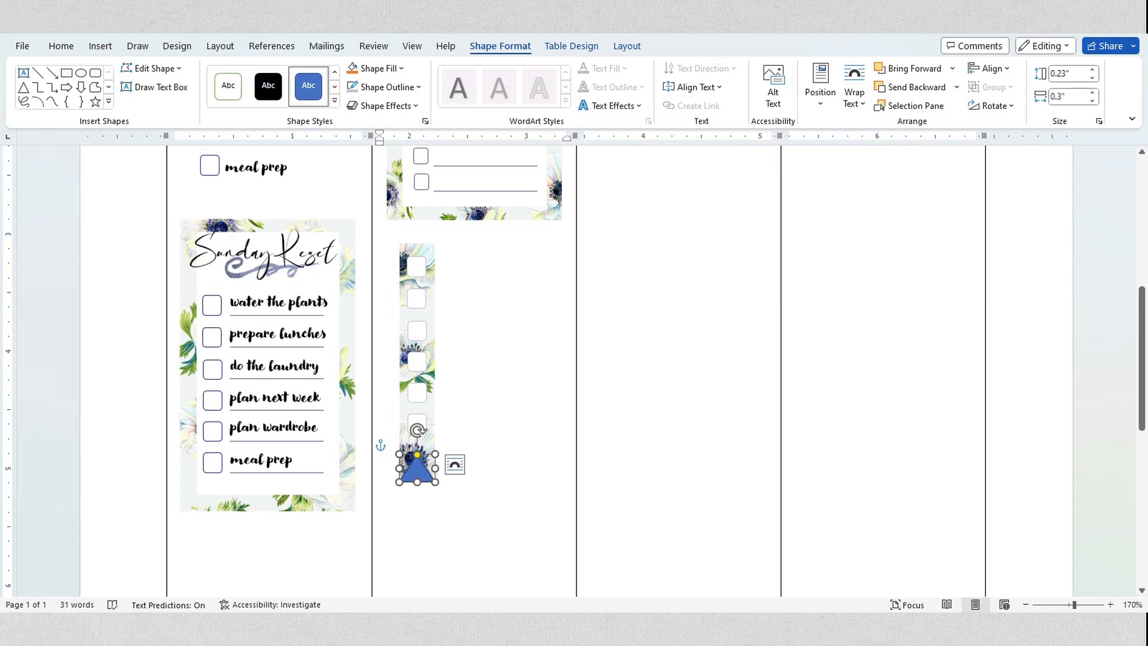
Give the triangle a white fill and a white outline so it forms the banner's notched end.
left_click(390, 70)
left_click(387, 266)
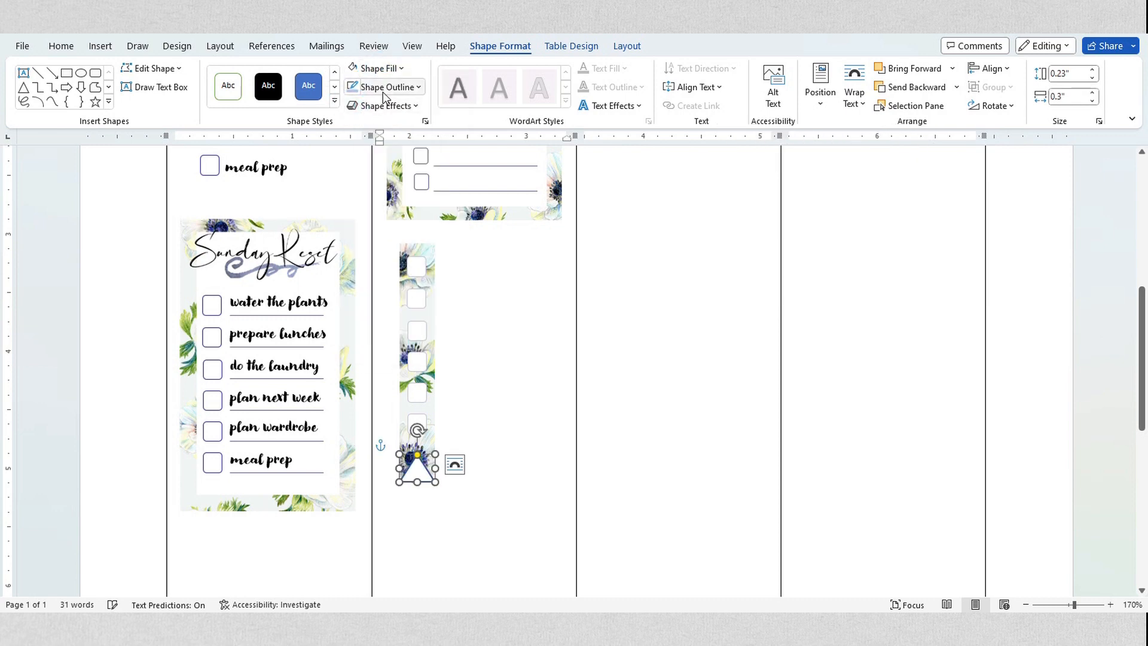
left_click(383, 88)
left_click(351, 123)
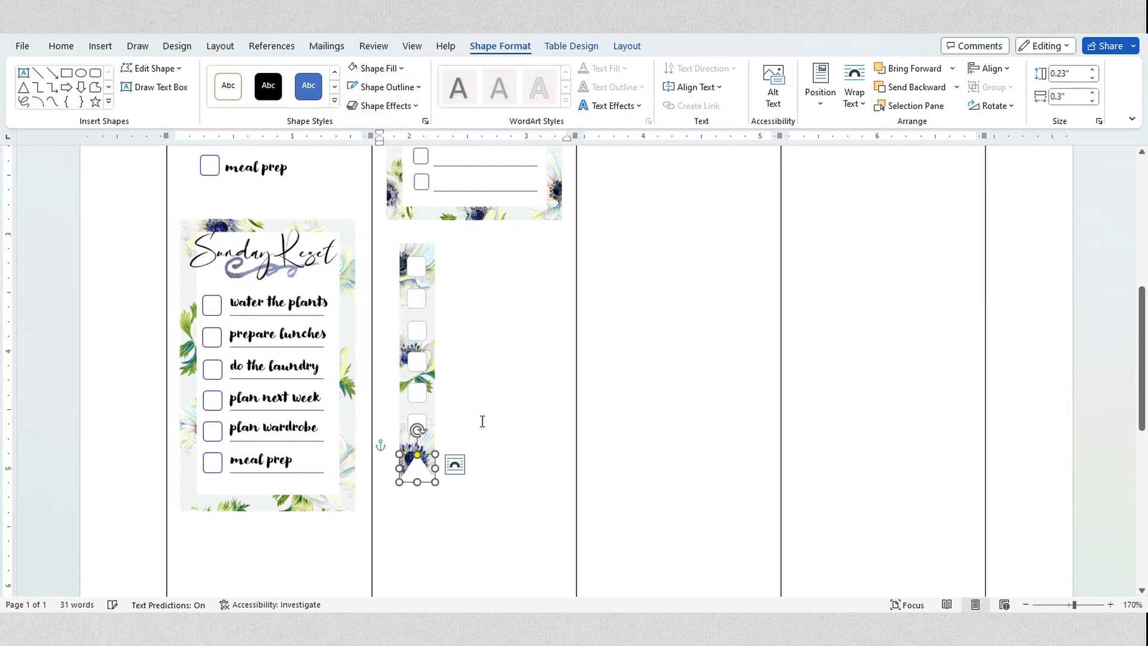
Select the checkbox column together with the banner picture and align both with Align Center.
left_click(419, 441)
left_click(418, 397)
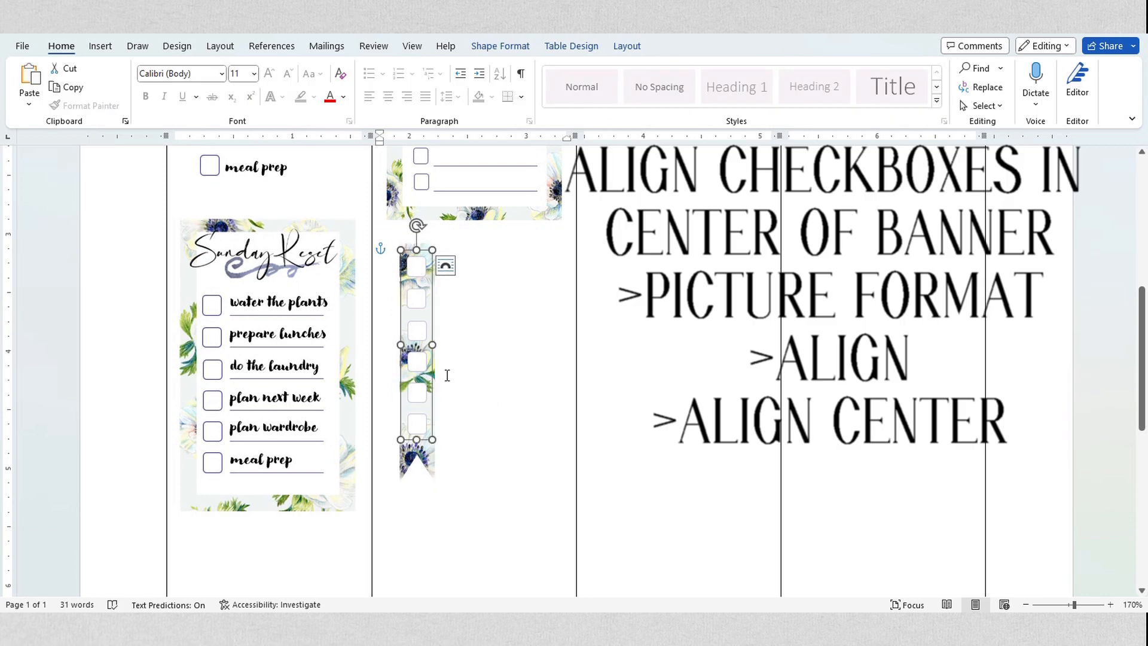
left_click(409, 449, "shift")
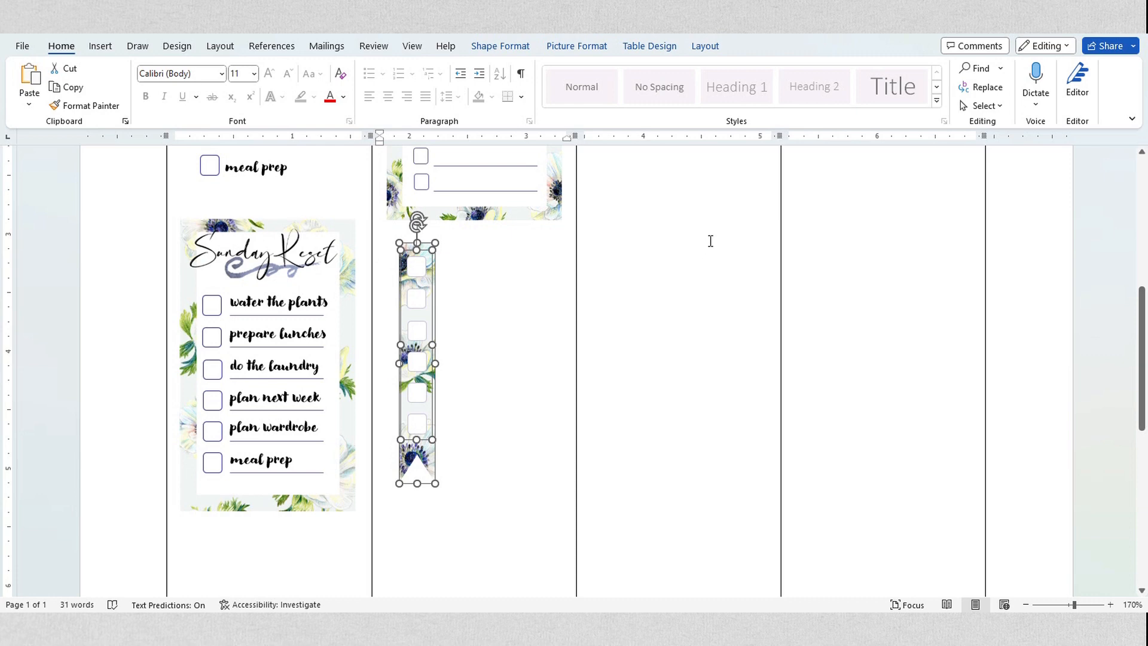
left_click(570, 46)
left_click(945, 70)
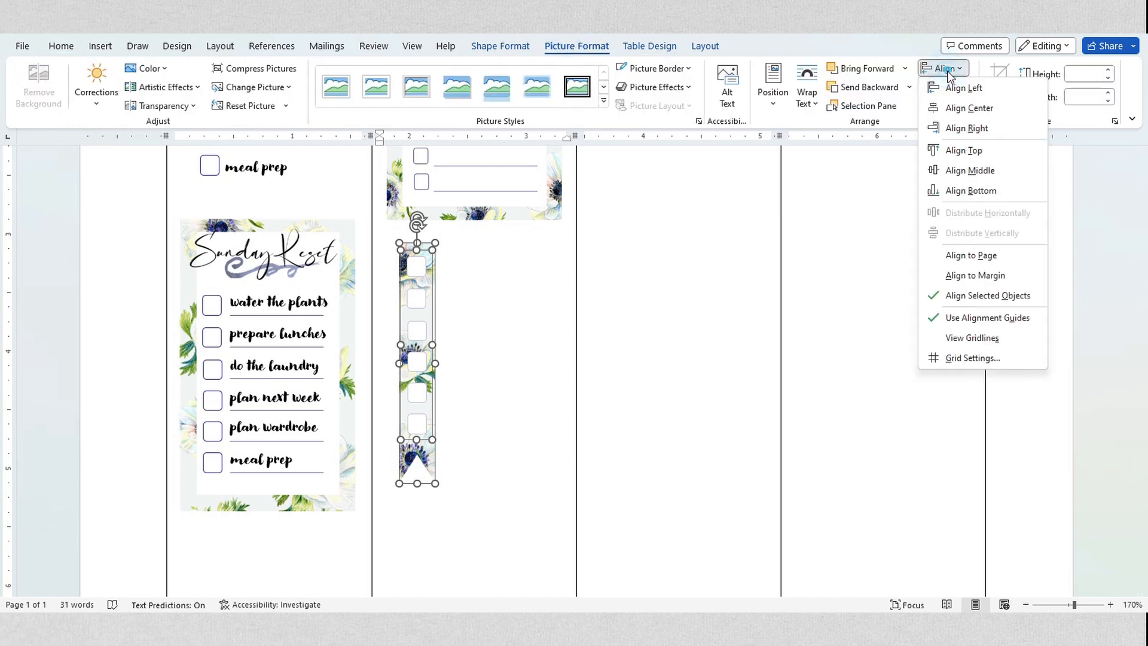
left_click(959, 108)
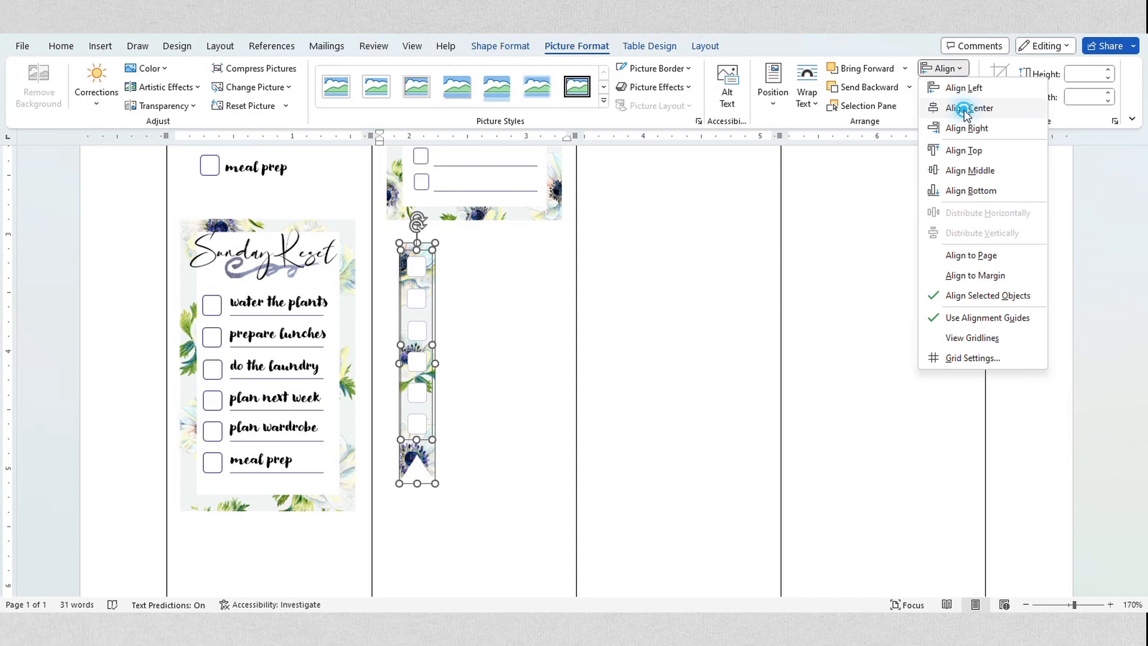
left_click(511, 412)
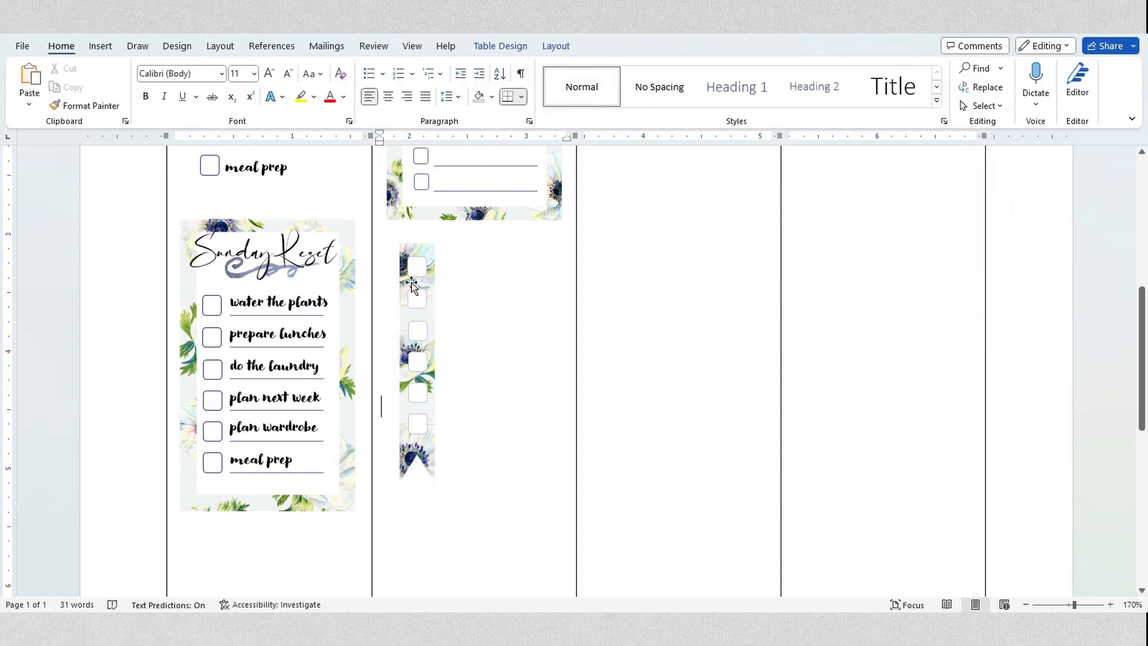
Group the triangle, the checkbox column and the banner picture into one object.
left_click(426, 480)
left_click(422, 412, "shift")
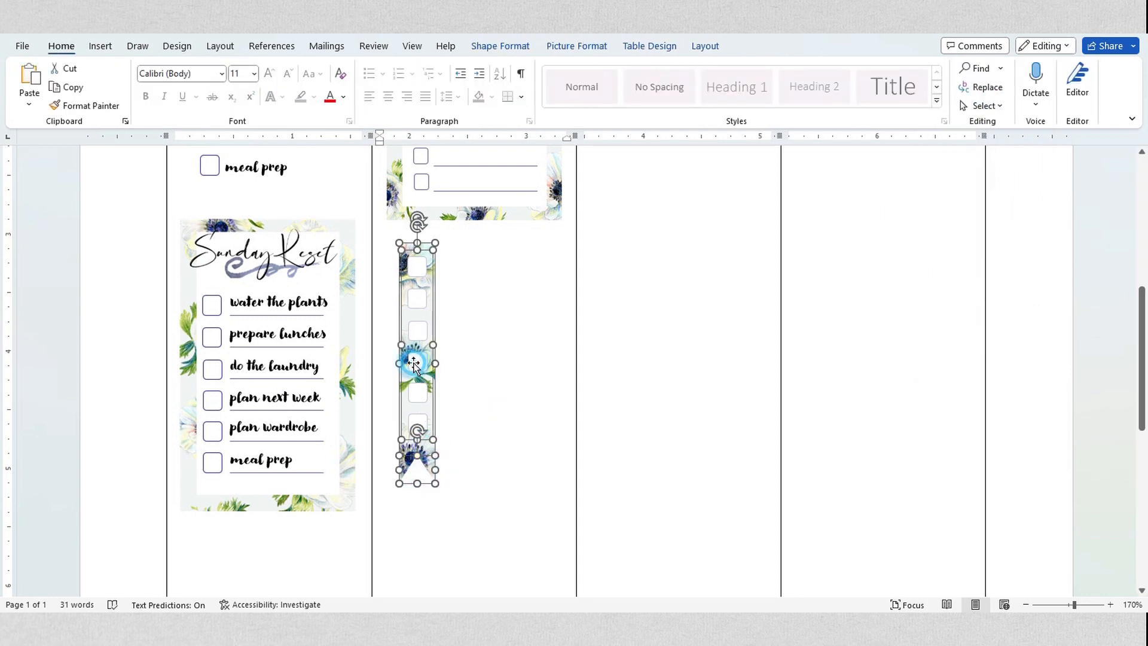
right_click(413, 365)
left_click(447, 137)
left_click(633, 143)
Copy the task text box from the floral Sunday Reset checklist and place the copy beside the banner's checkboxes.
scroll(495, 320, "up", 2)
right_click(262, 415)
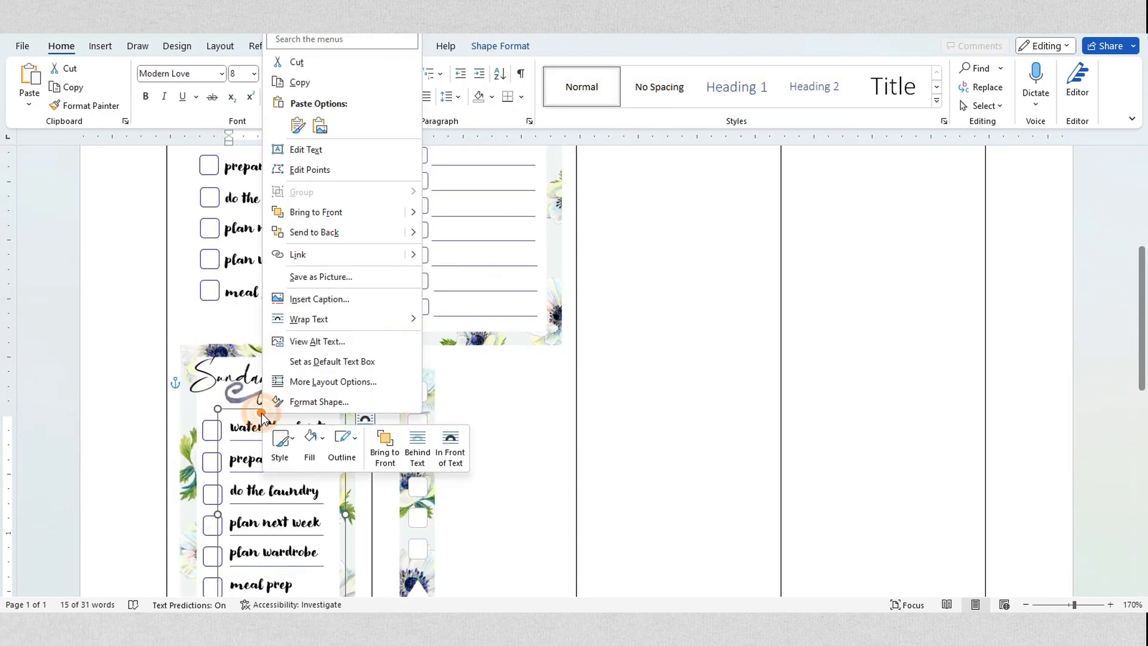
left_click(312, 84)
left_click(505, 403)
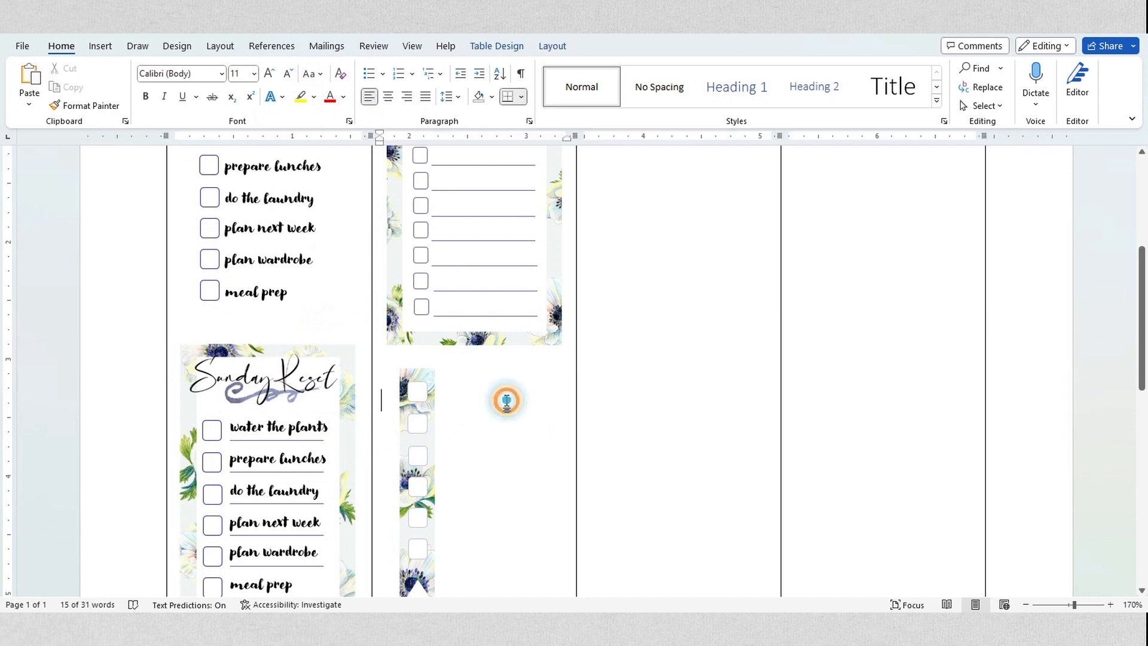
right_click(507, 412)
left_click(542, 138)
left_click_drag(469, 422, 513, 377)
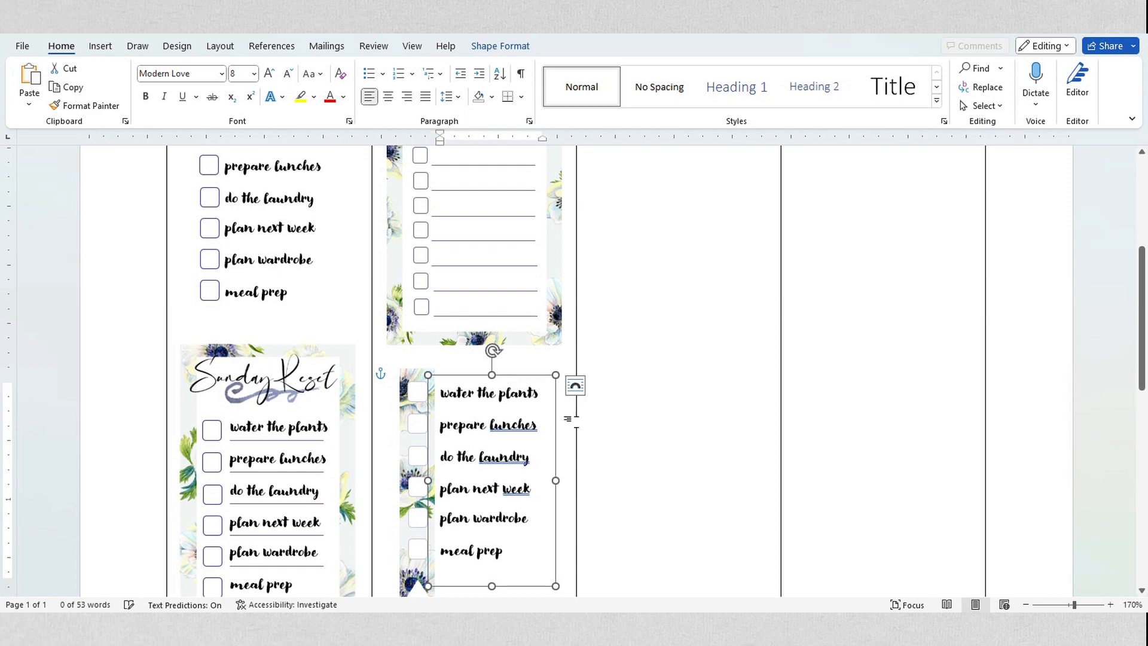
left_click(596, 422)
scroll(490, 495, "down", 1)
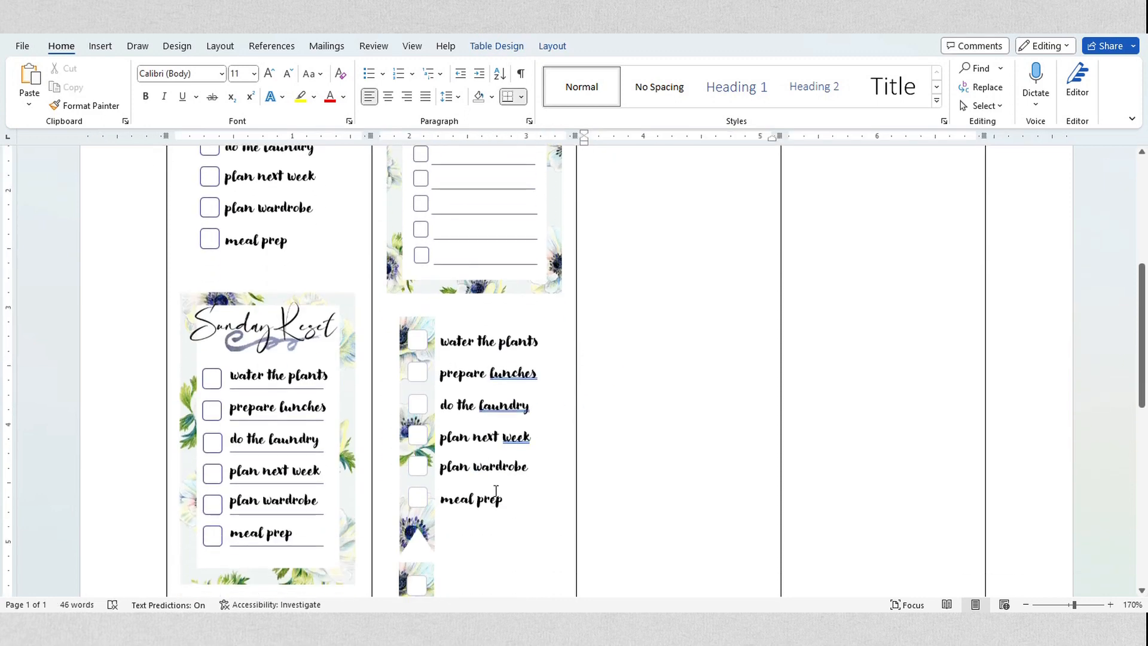
left_click(495, 493)
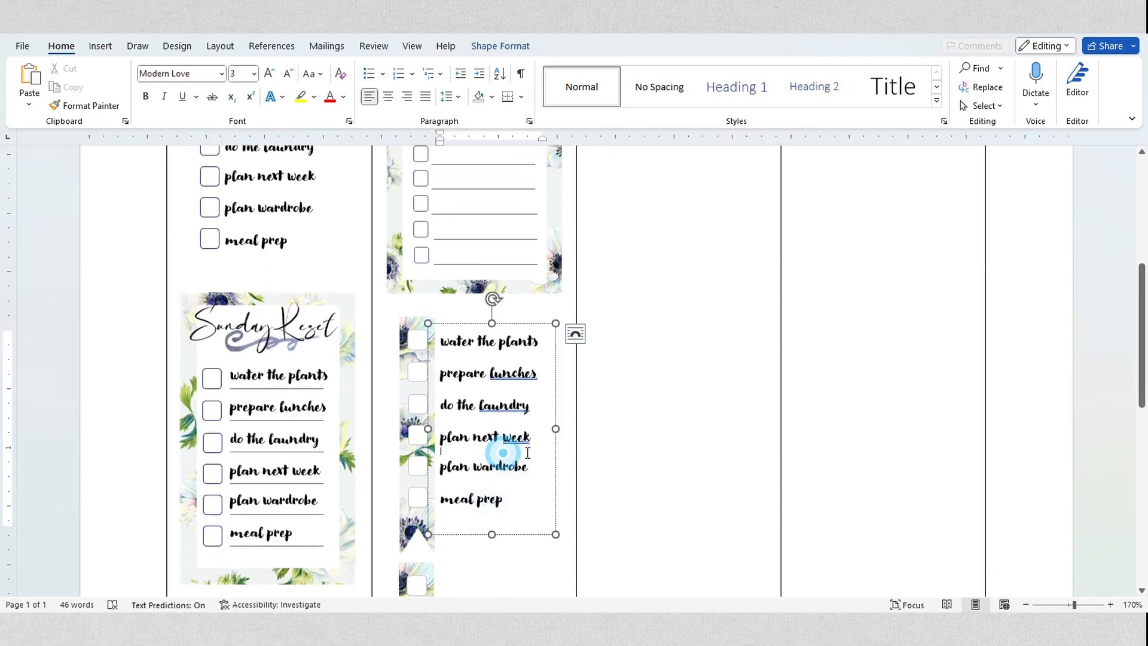
scroll(590, 454, "up", 4)
left_click(589, 454)
scroll(589, 453, "down", 2)
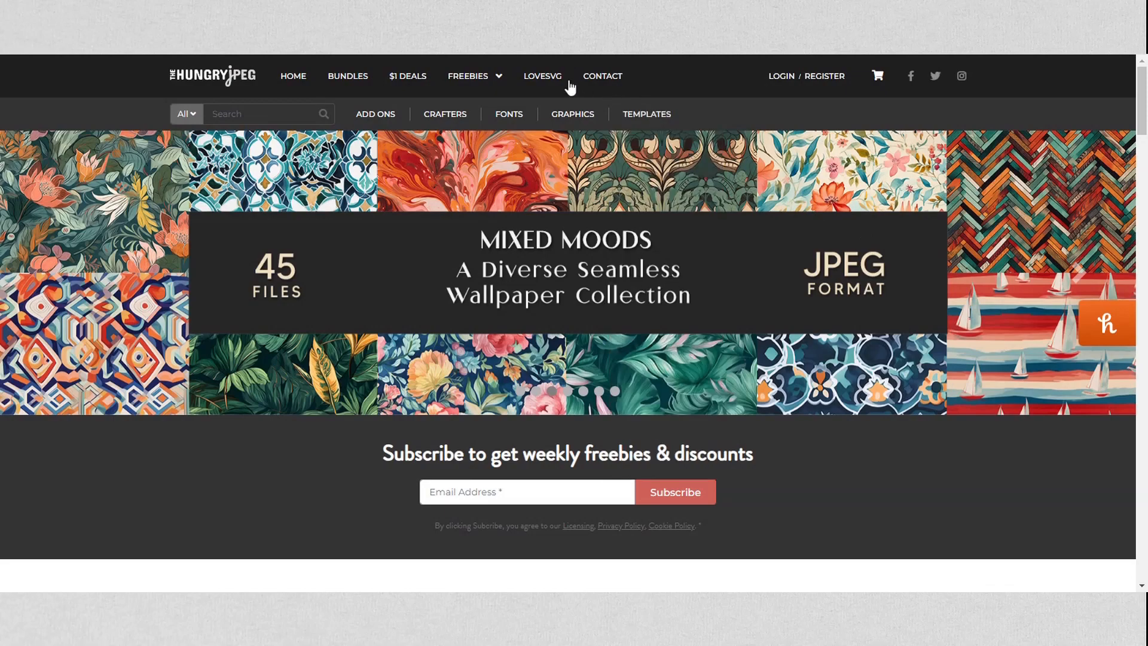
Switch to TheHungryJPEG website, open its weekly freebie page and look over the current free design bundle.
mouse_move(475, 83)
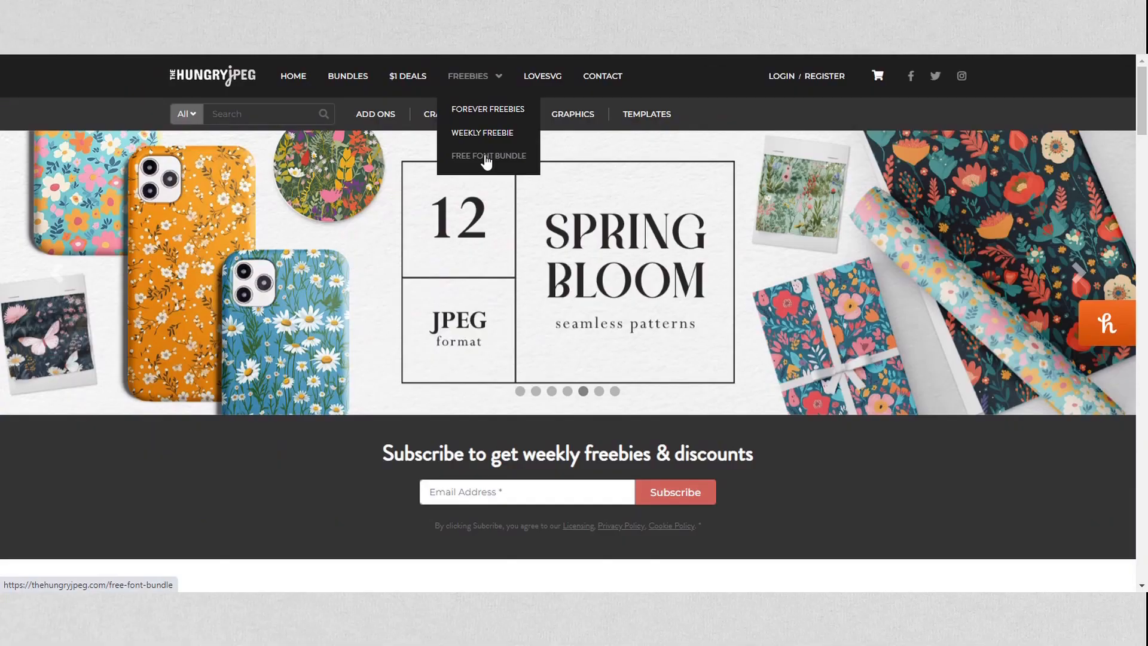
left_click(480, 134)
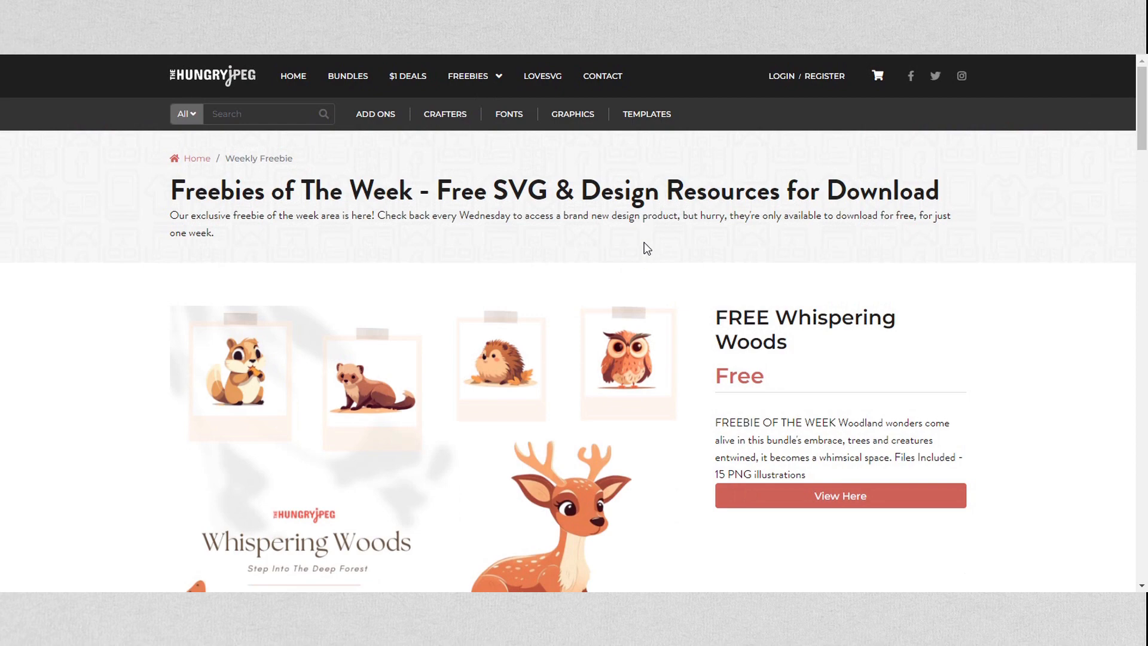
left_click_drag(1144, 134, 1145, 160)
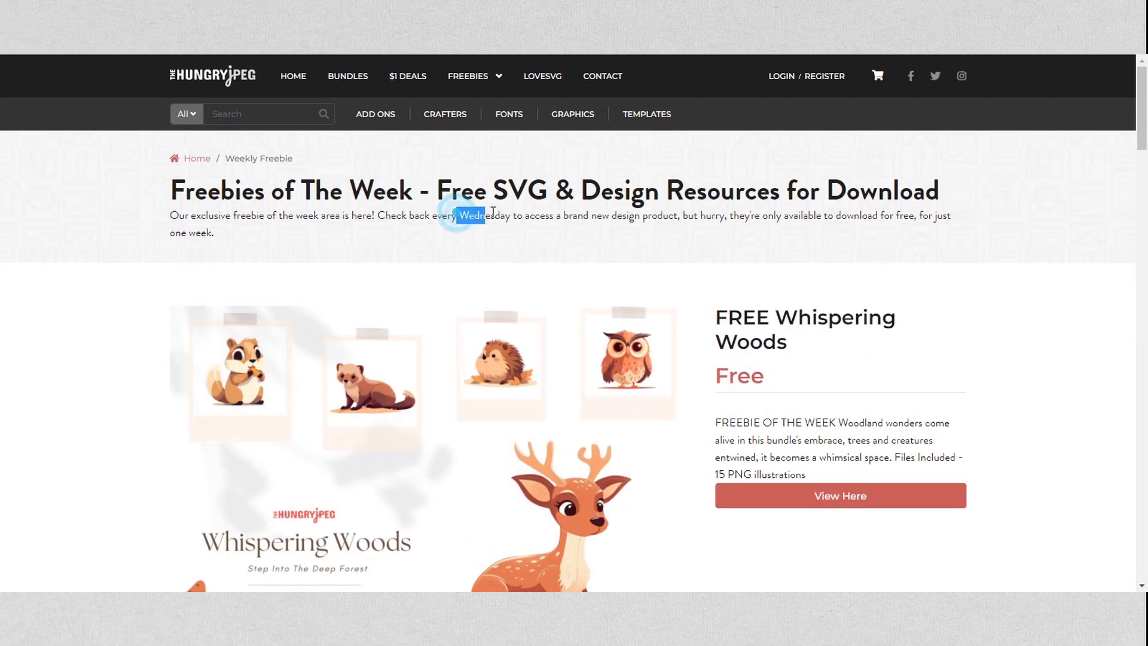
scroll(687, 250, "down", 3)
scroll(684, 244, "down", 1)
scroll(612, 232, "up", 1)
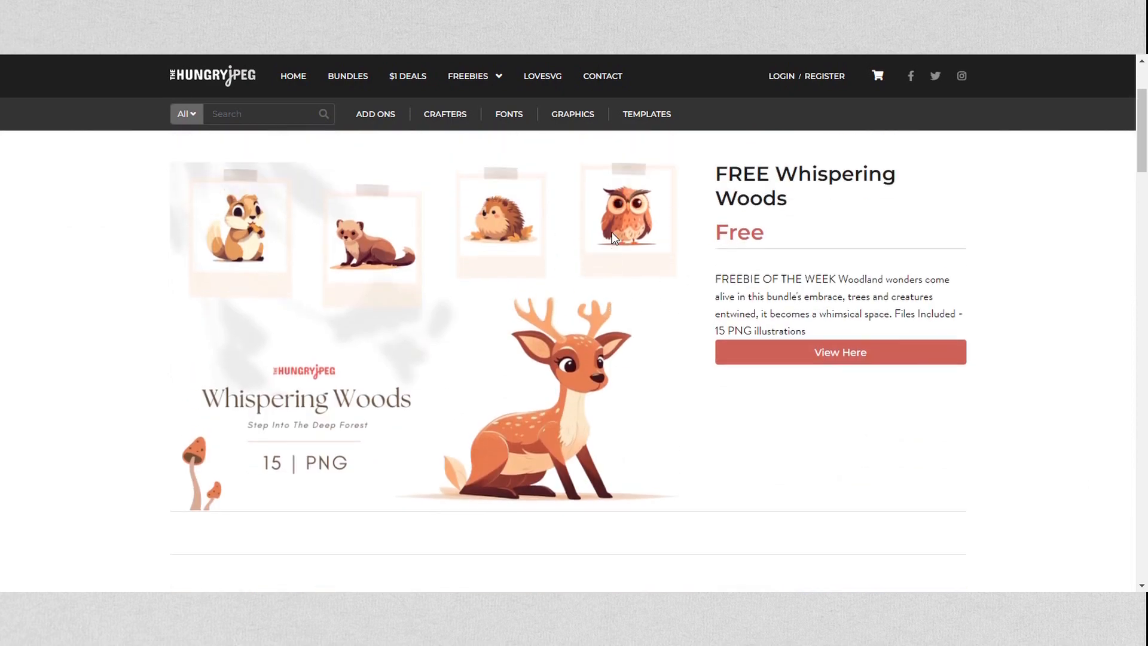
scroll(603, 248, "up", 2)
Open the website's free font bundle page and view what the bundle includes.
mouse_move(468, 84)
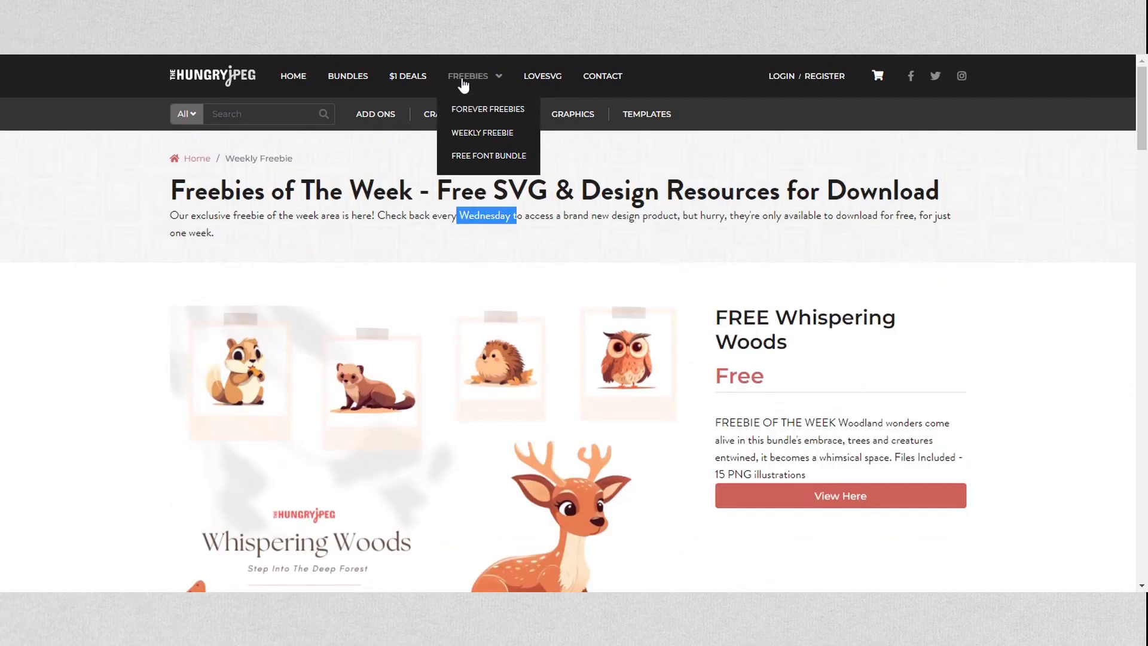
left_click(474, 147)
scroll(835, 210, "down", 3)
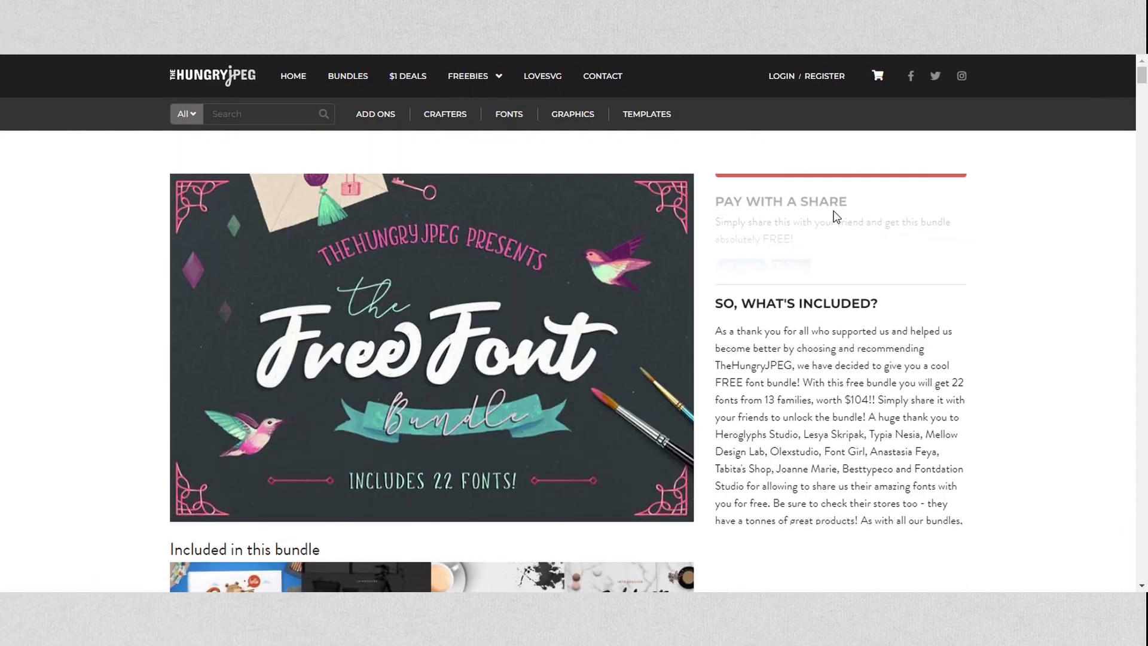
Examine the preview images of the individual fonts included in the free font bundle.
scroll(558, 398, "down", 8)
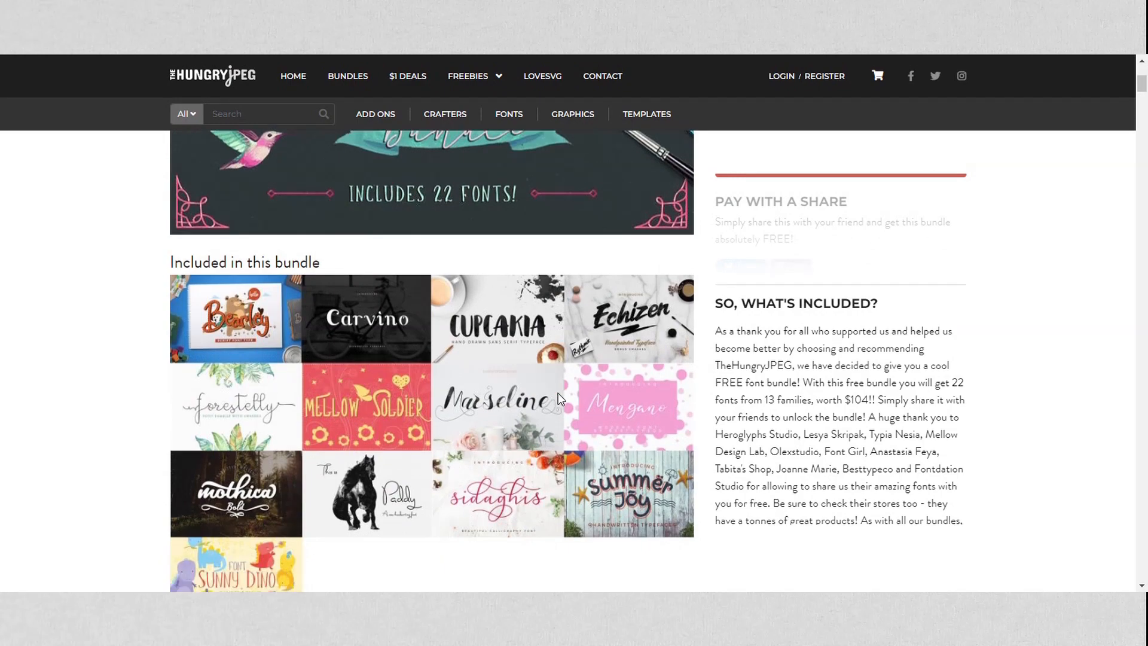
scroll(558, 397, "up", 8)
Open the website's Forever Freebies page and browse its free graphics and fonts.
mouse_move(473, 66)
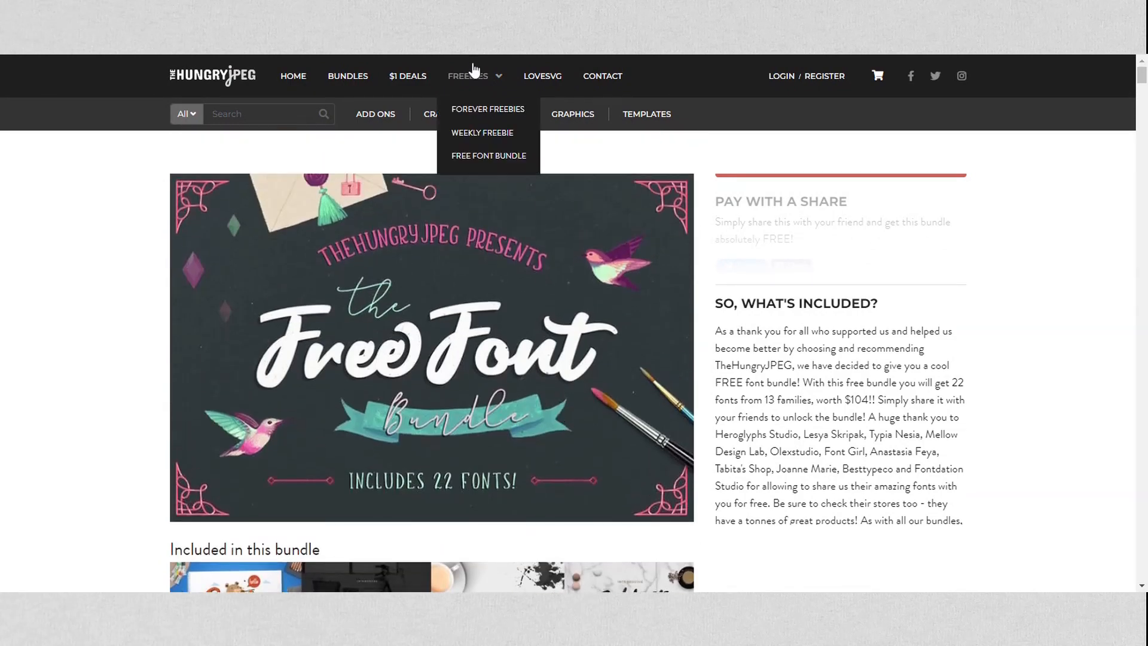
left_click(472, 110)
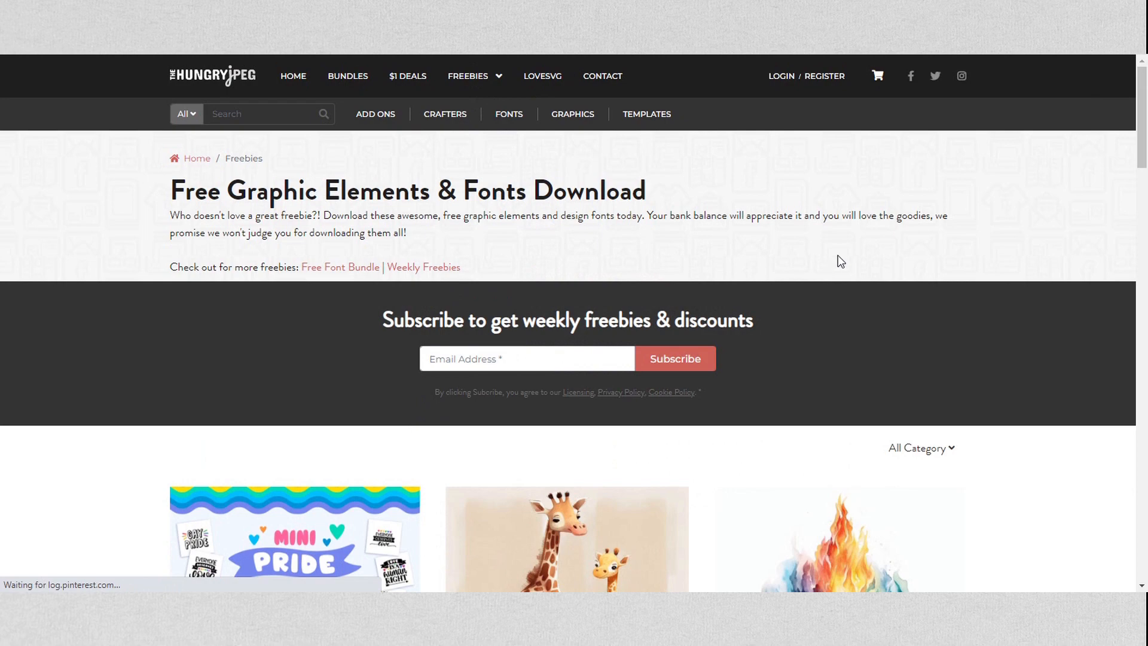
scroll(838, 259, "down", 5)
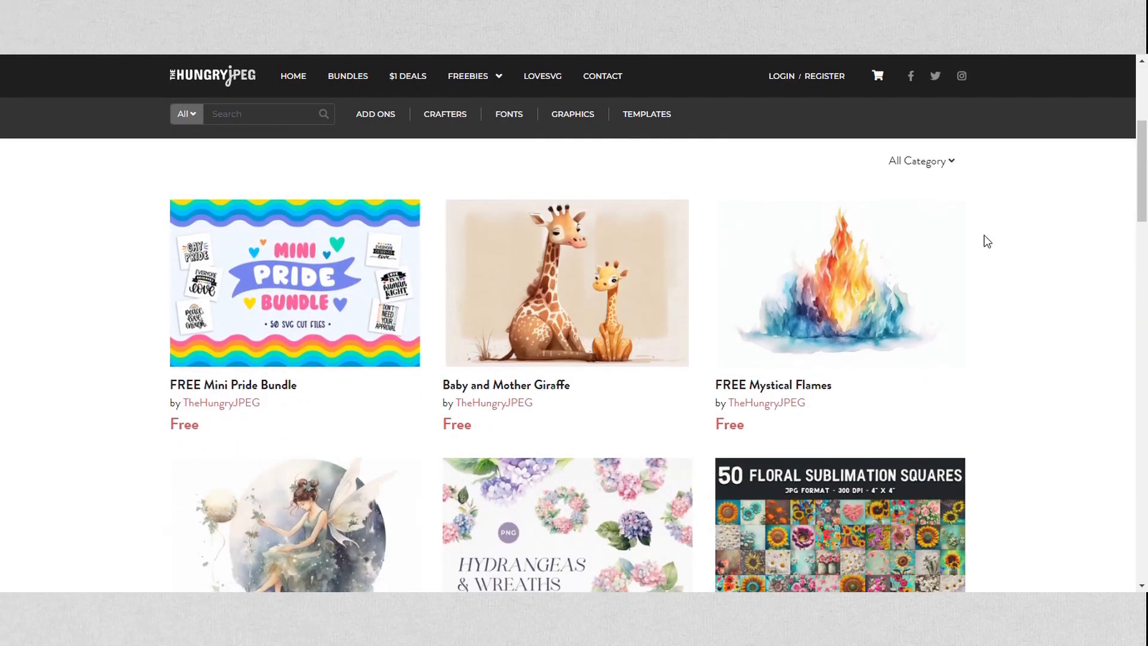
scroll(987, 241, "down", 4)
scroll(986, 238, "down", 5)
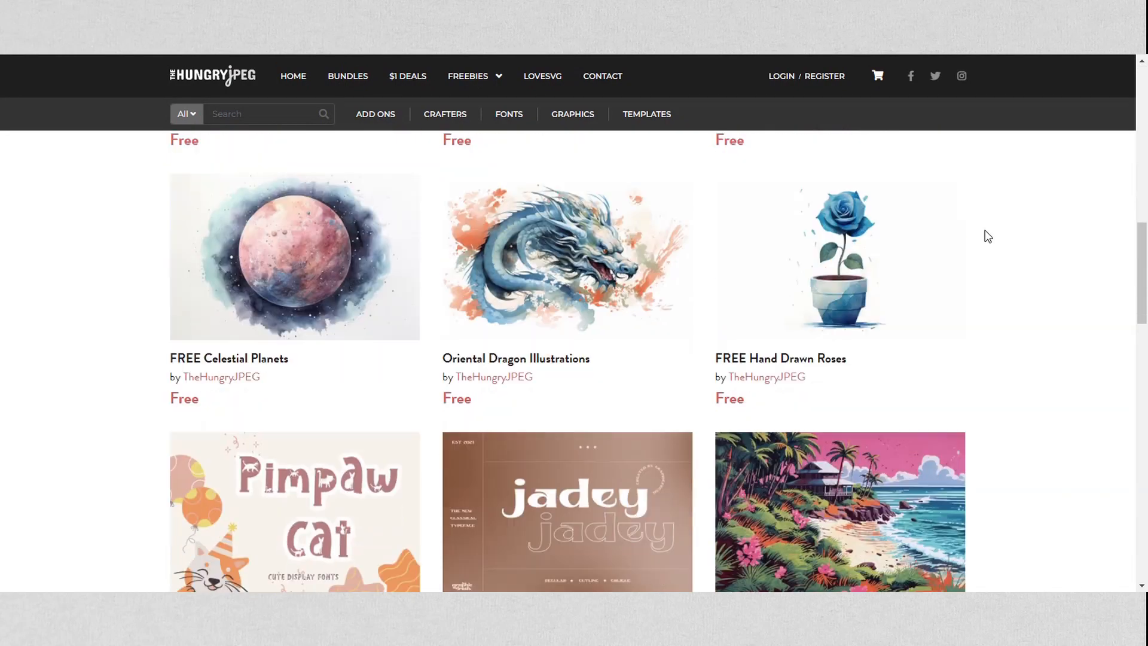
scroll(985, 231, "down", 4)
scroll(859, 350, "down", 4)
scroll(837, 269, "up", 5)
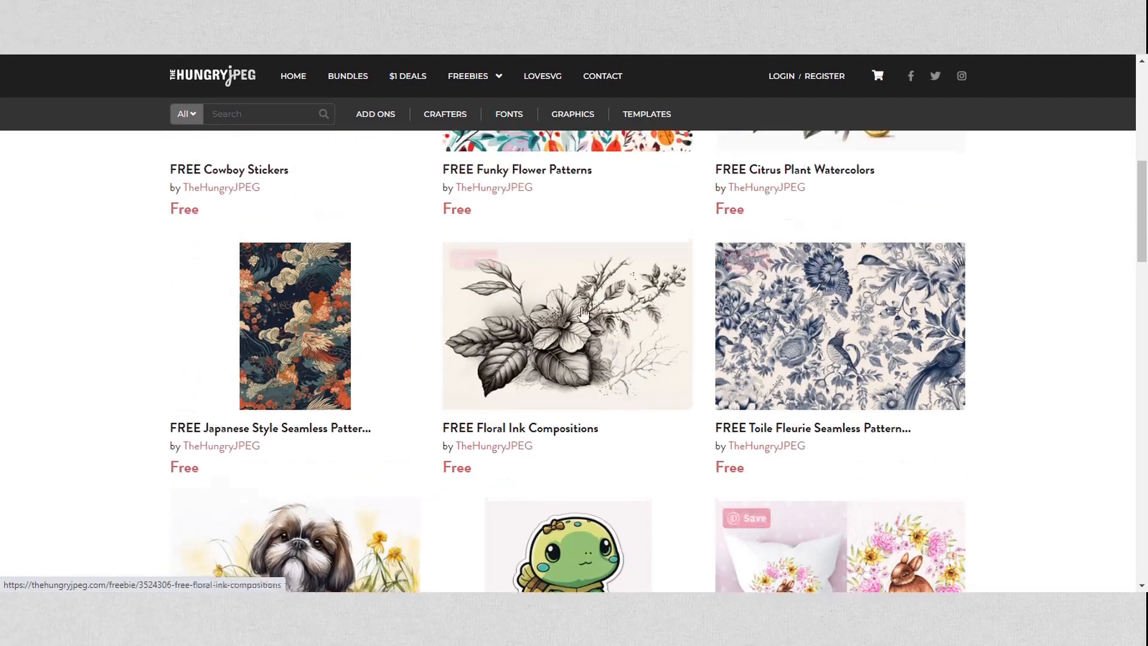
Browse further pages of the freebies listing, including pages 4 and 5, for clipart, patterns and fonts.
left_click(303, 366)
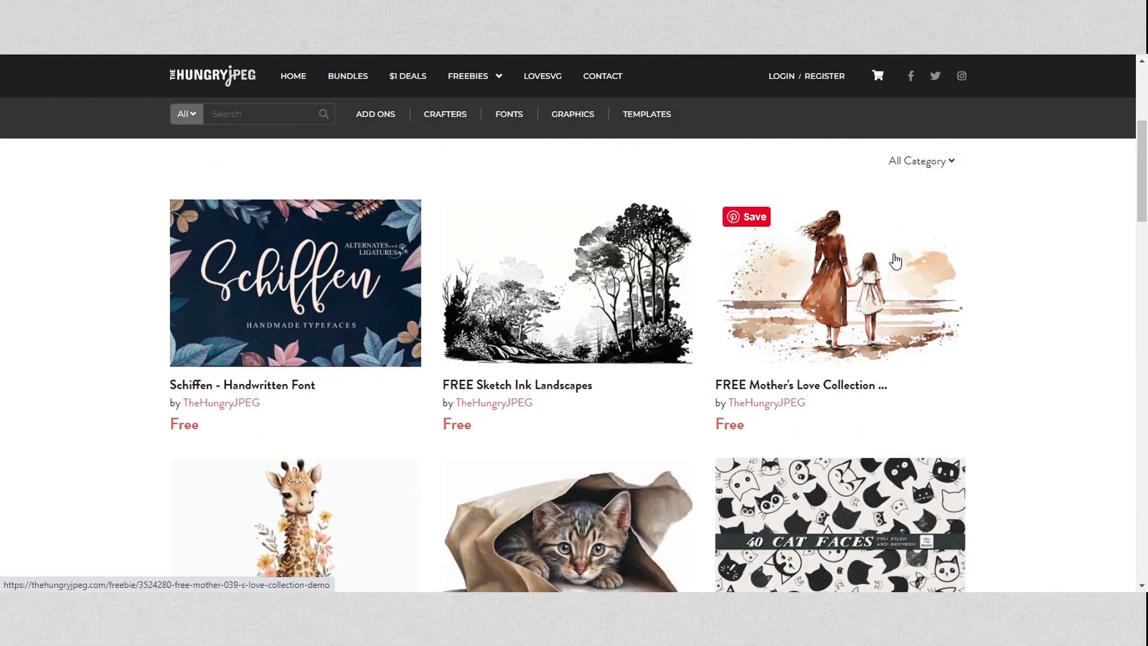
scroll(895, 261, "down", 7)
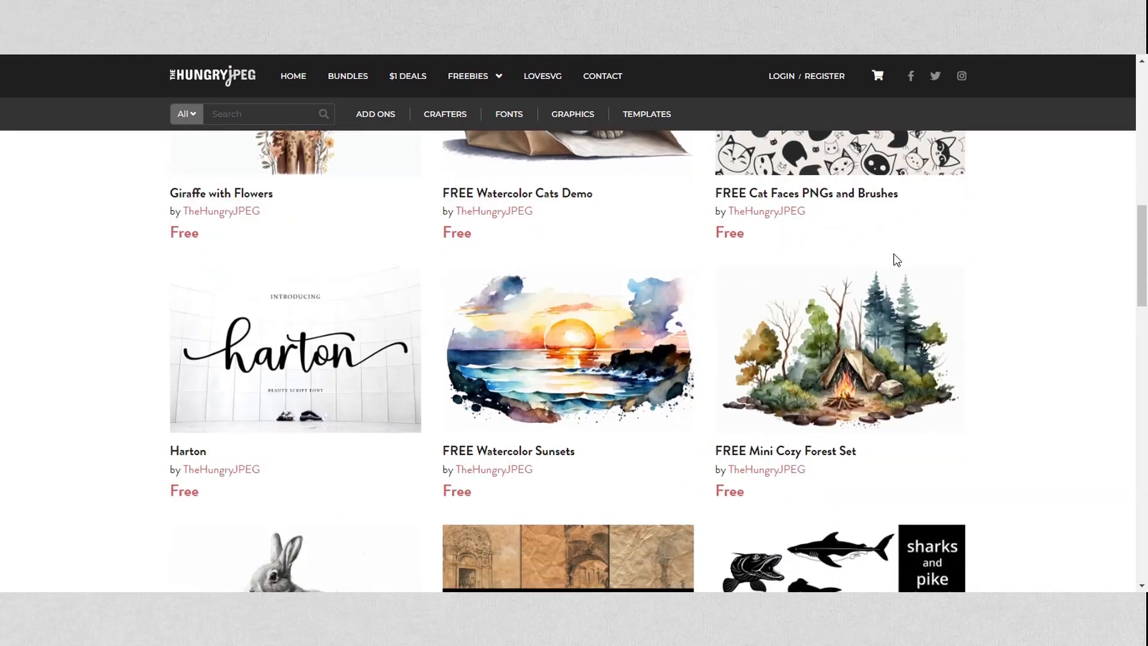
scroll(986, 287, "down", 1)
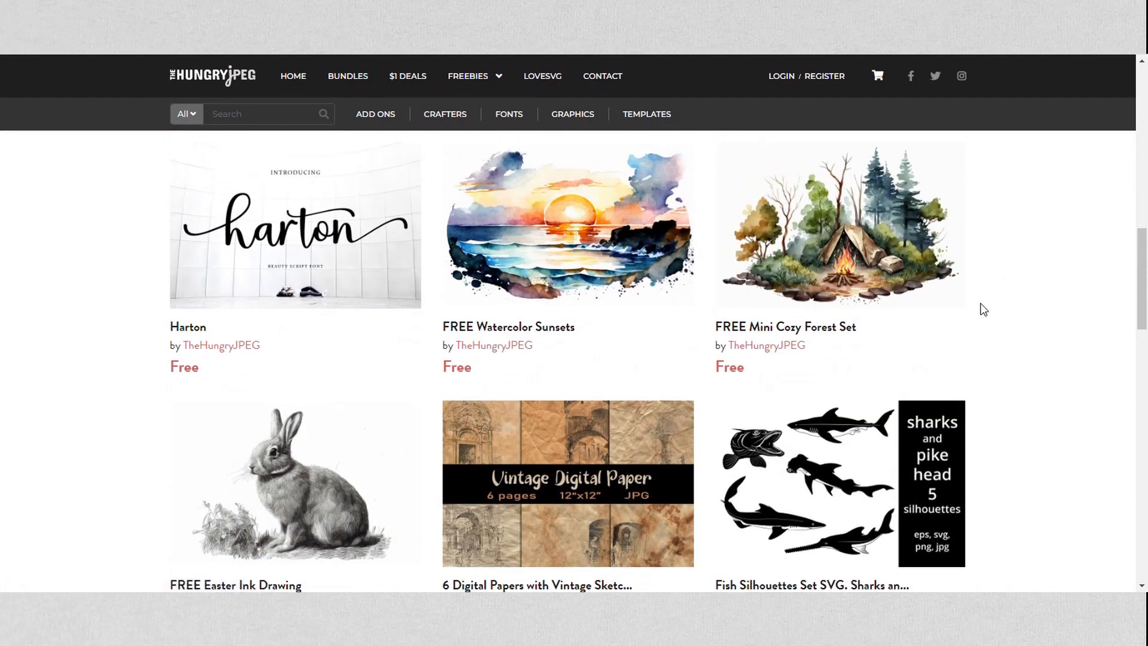
scroll(983, 309, "down", 2)
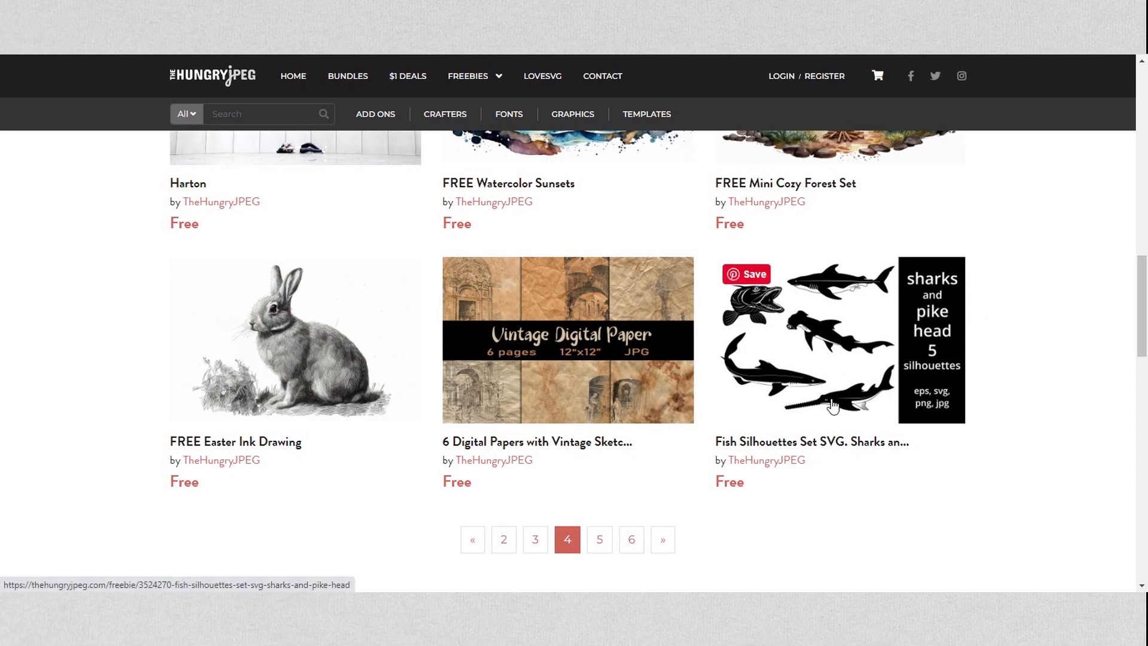
left_click(601, 541)
scroll(832, 360, "down", 3)
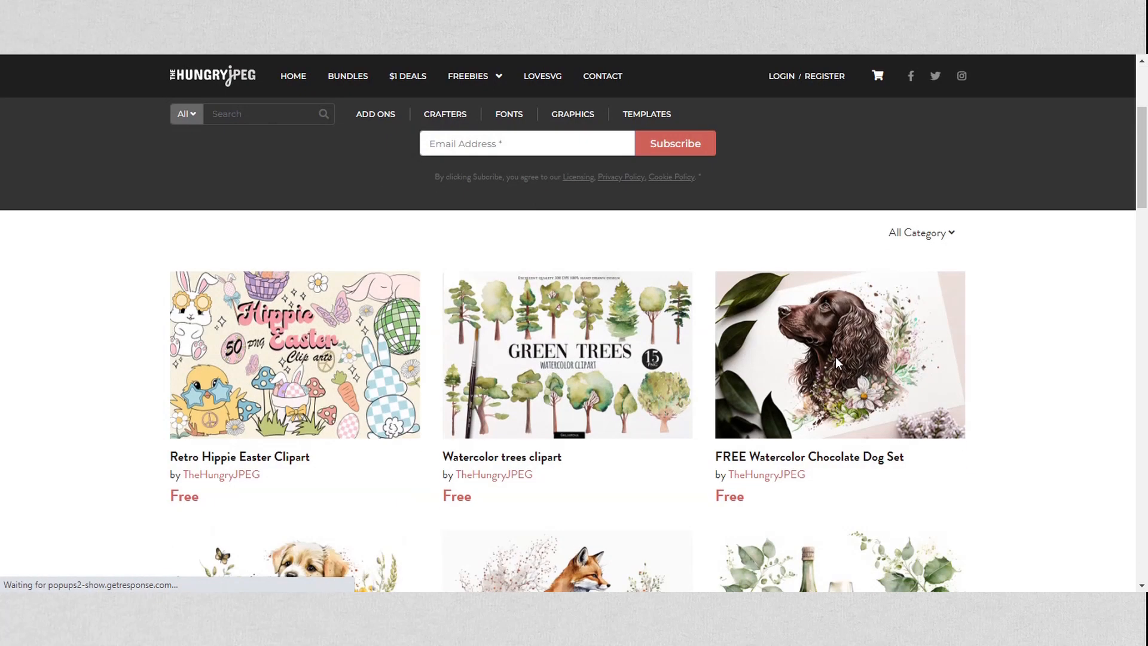
scroll(840, 361, "down", 10)
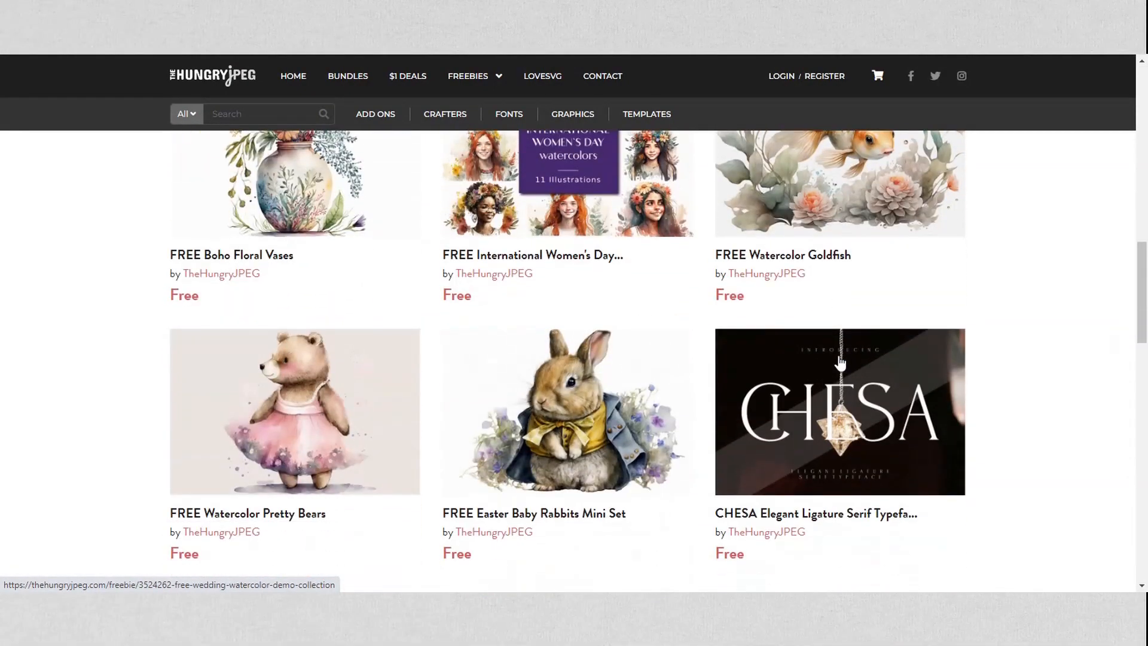
scroll(840, 362, "down", 3)
left_click(602, 396)
scroll(931, 348, "down", 6)
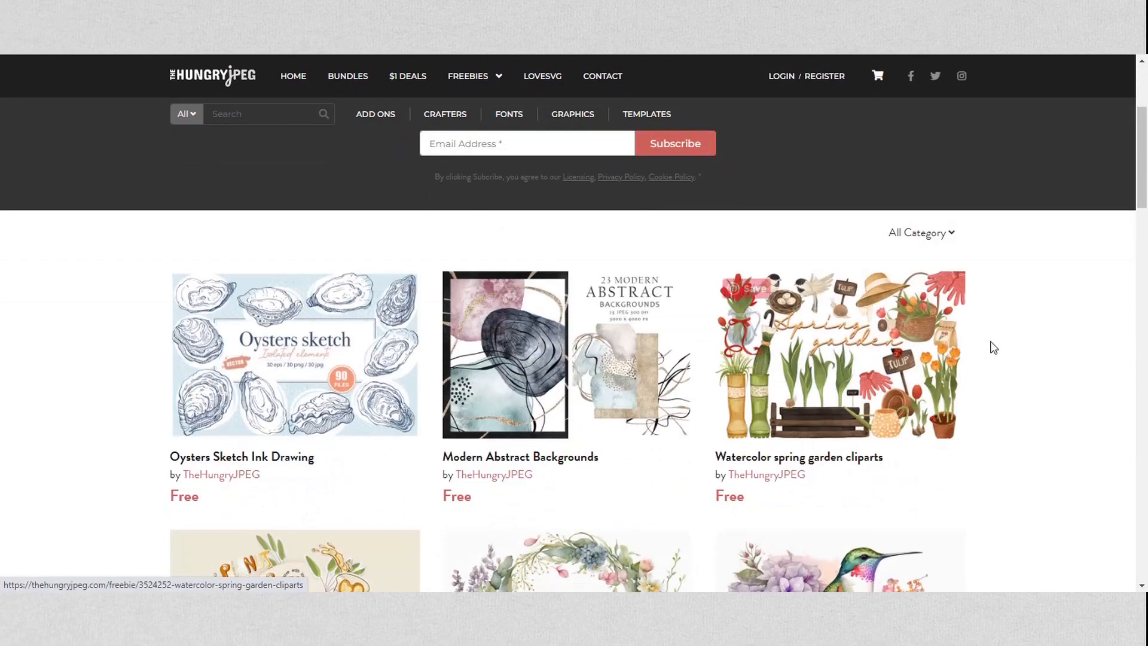
scroll(992, 341, "down", 7)
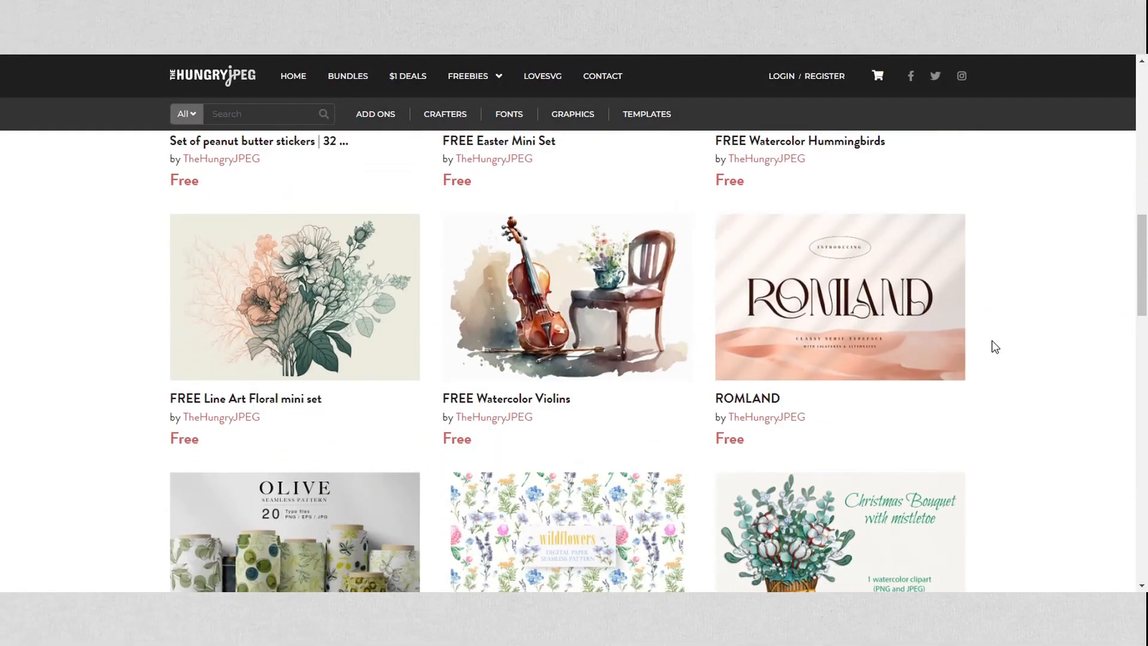
scroll(992, 345, "down", 2)
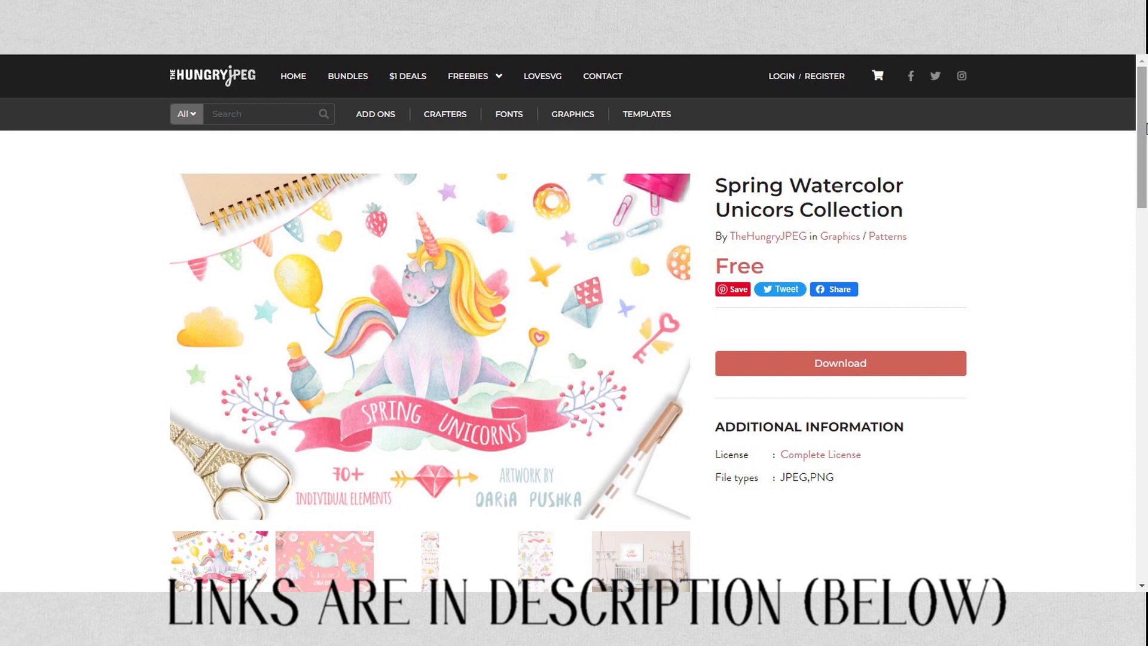
View the Spring Watercolor Unicorns freebie's preview images and look through its Individual Elements_PNG_300dpi folder.
scroll(588, 322, "down", 2)
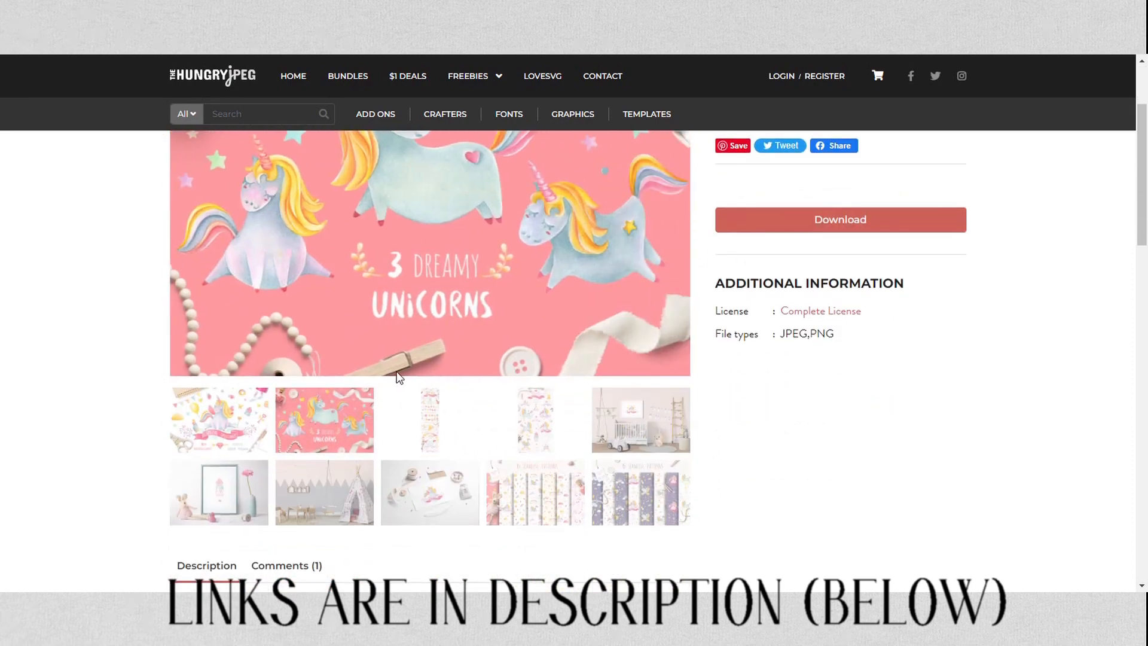
left_click(198, 421)
scroll(513, 407, "up", 2)
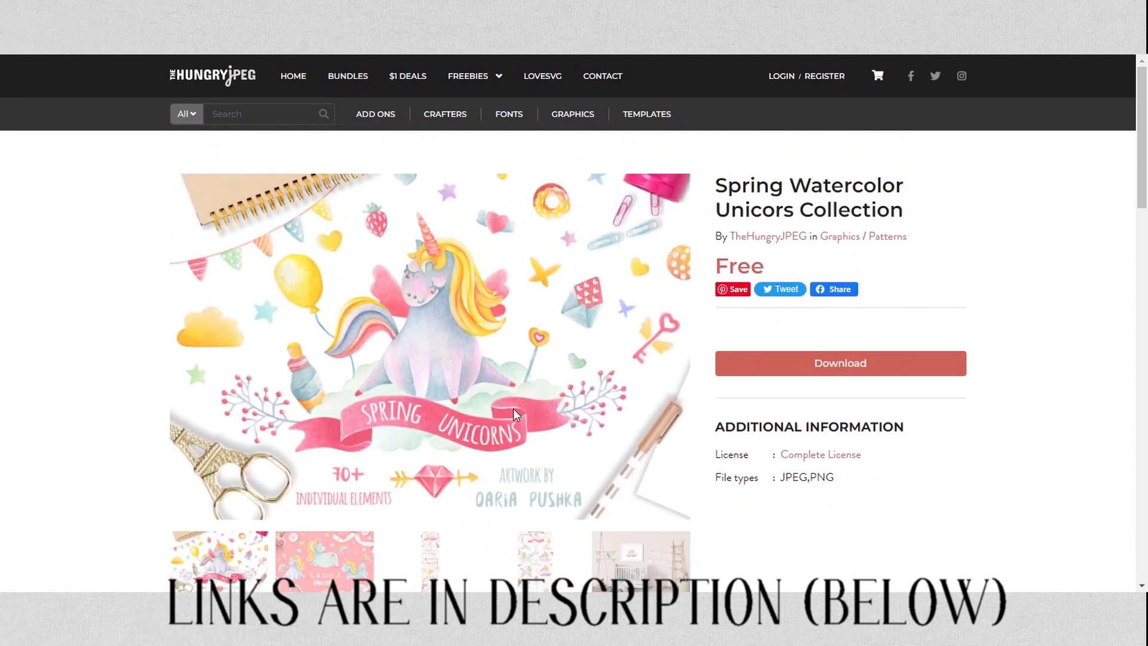
left_click(419, 545)
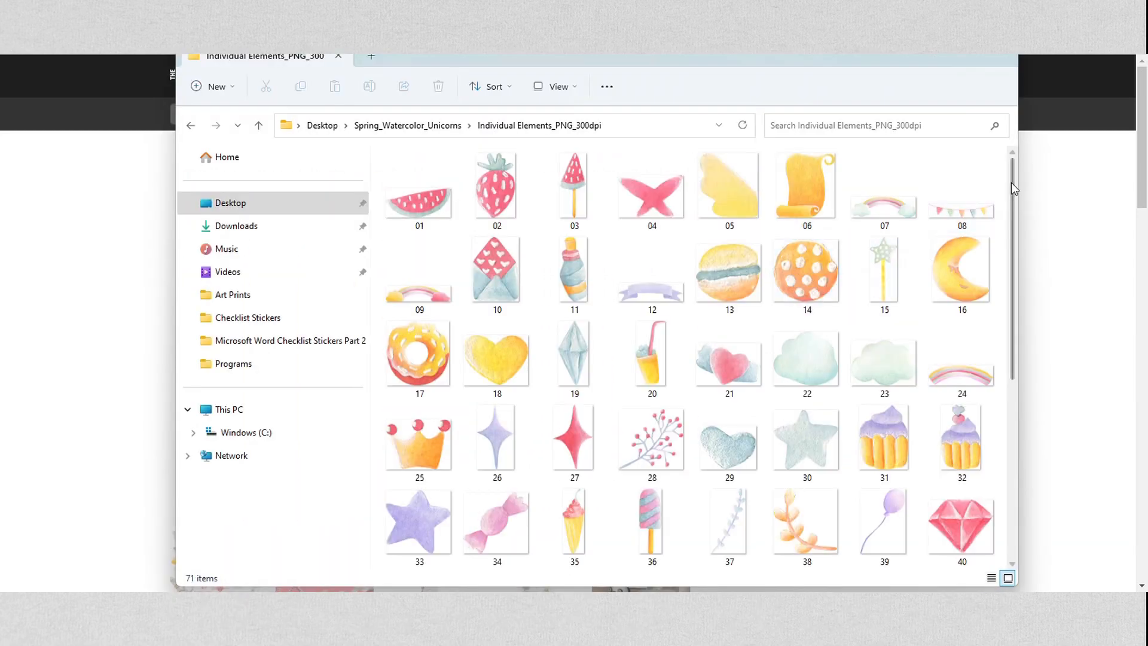
scroll(1012, 190, "down", 1)
left_click_drag(1015, 192, 1039, 354)
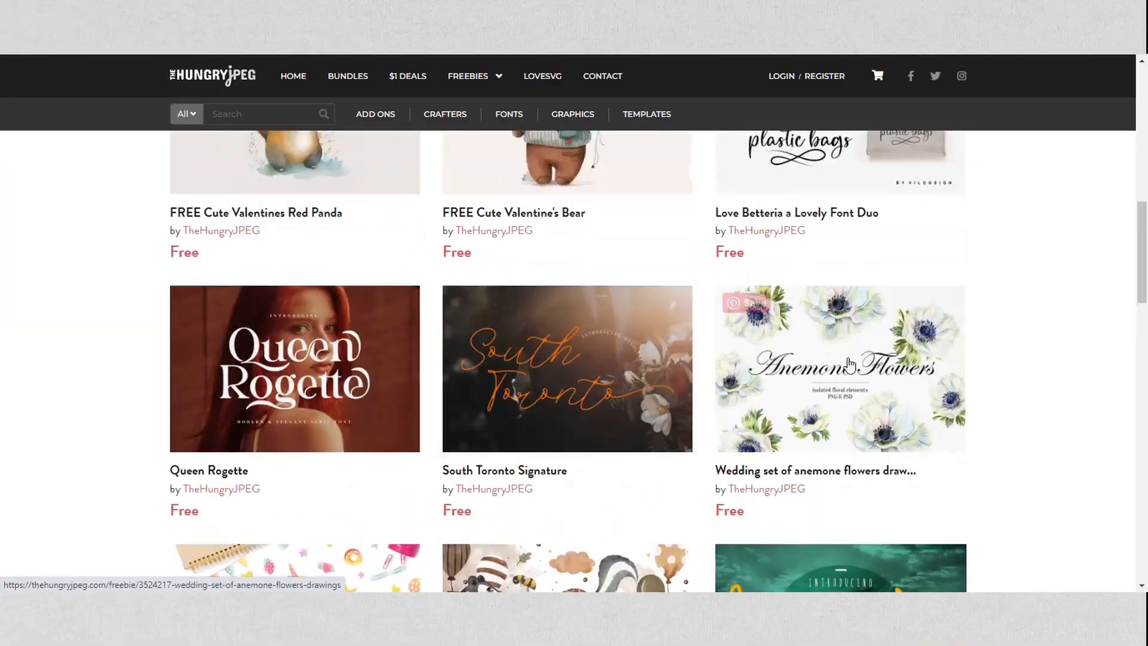
Open the free wedding set of anemone flower drawings from the freebies listing.
left_click(846, 356)
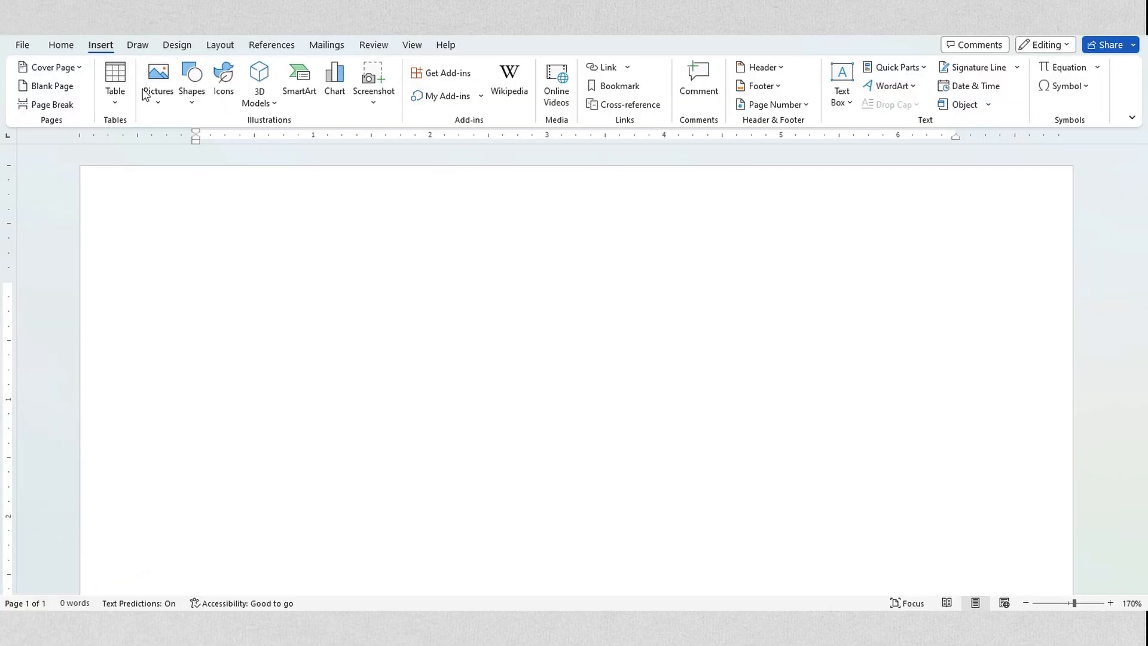
Switch to the blank Word document and insert the pictures anemone1, anemone2 and anemone3 from the Anemone folder on this device.
left_click(157, 96)
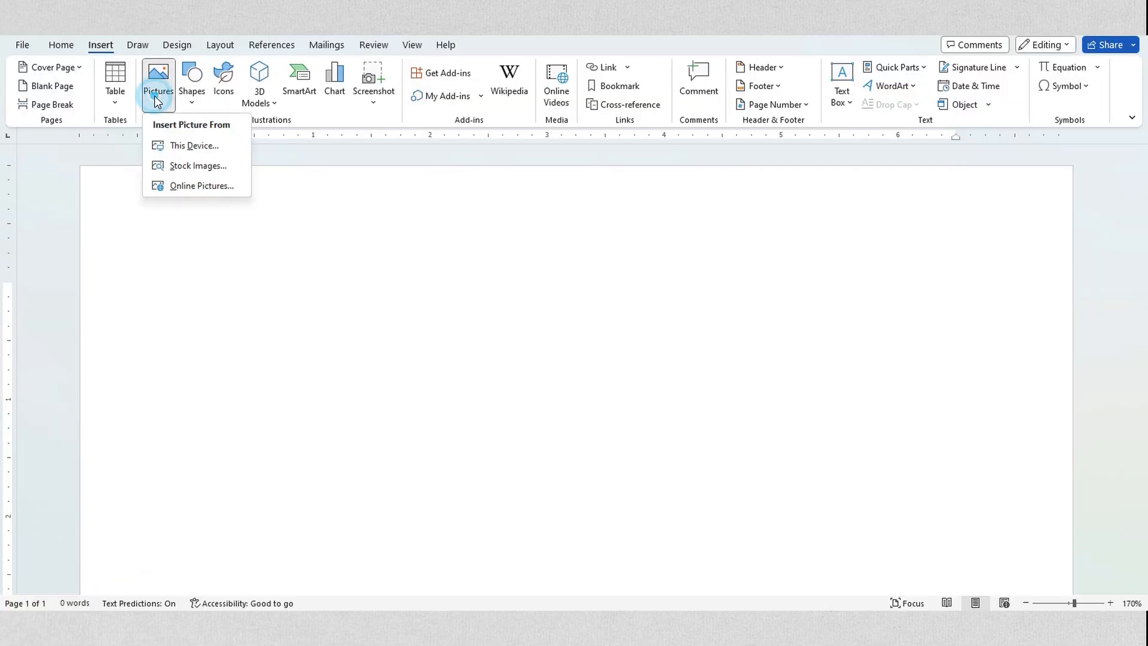
left_click(189, 146)
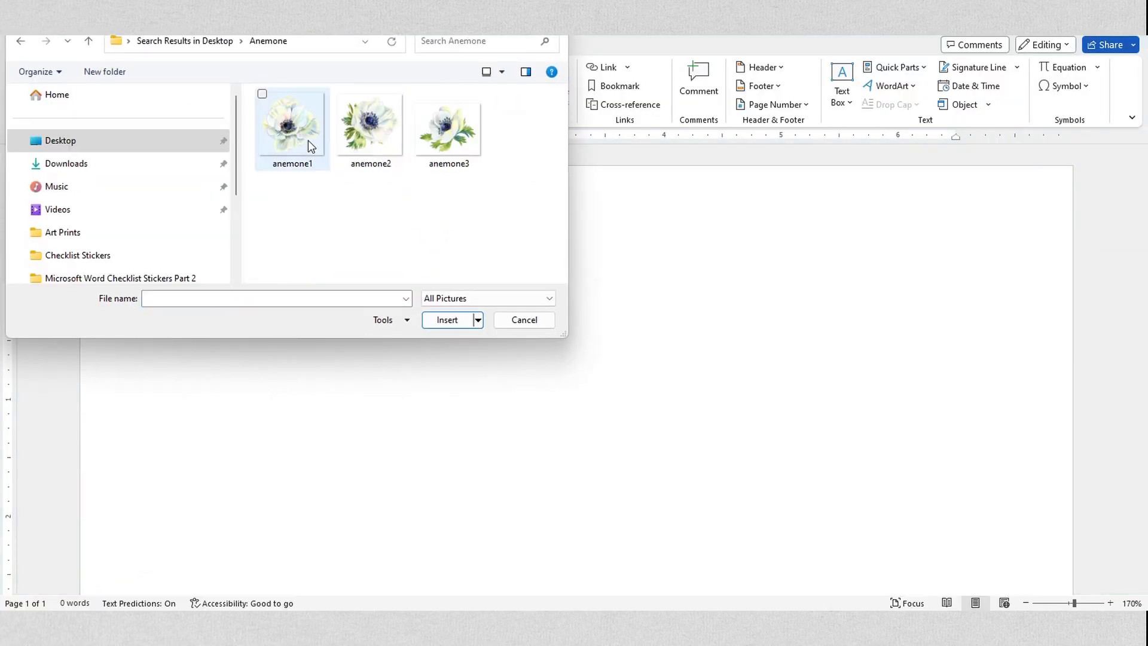
left_click(311, 146)
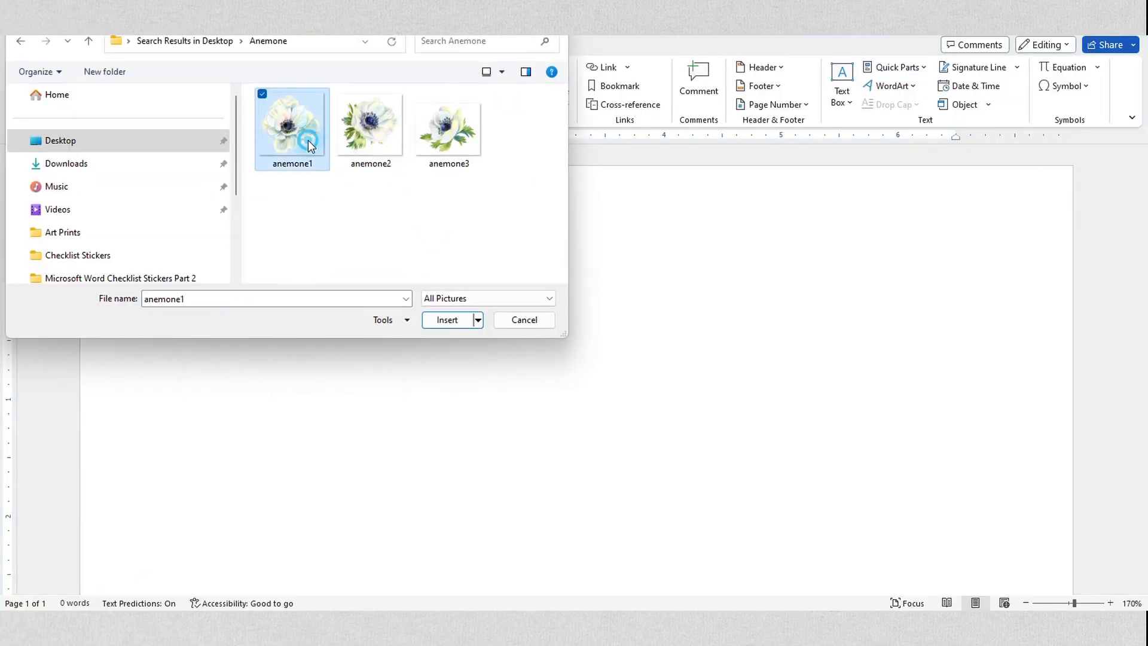
left_click(440, 153, "shift")
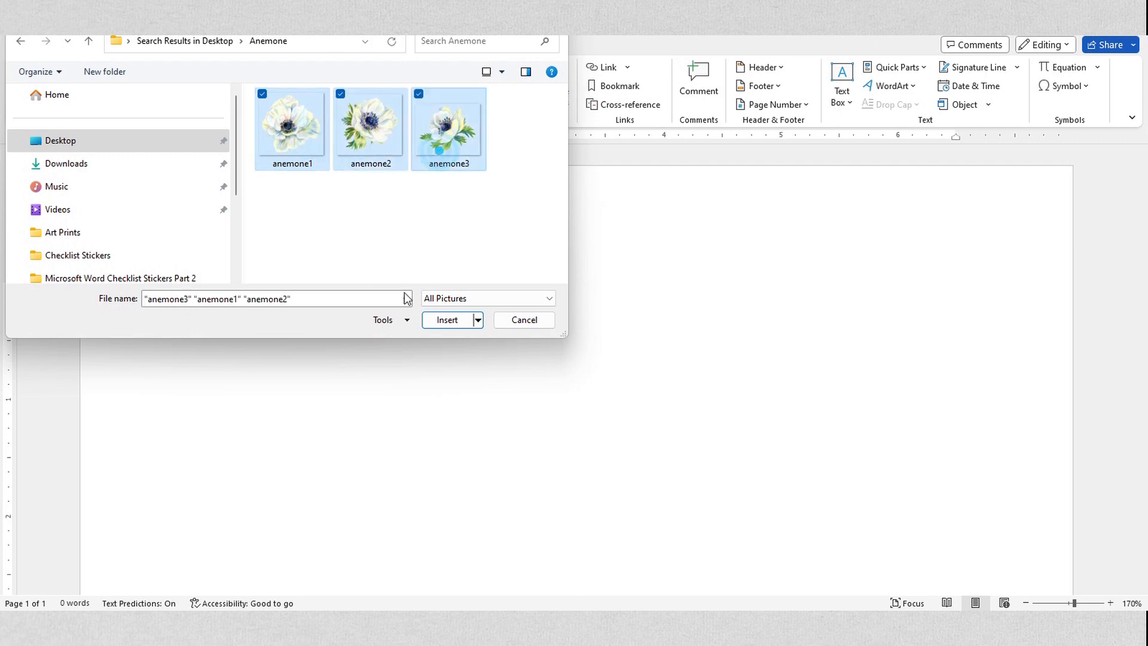
left_click(446, 320)
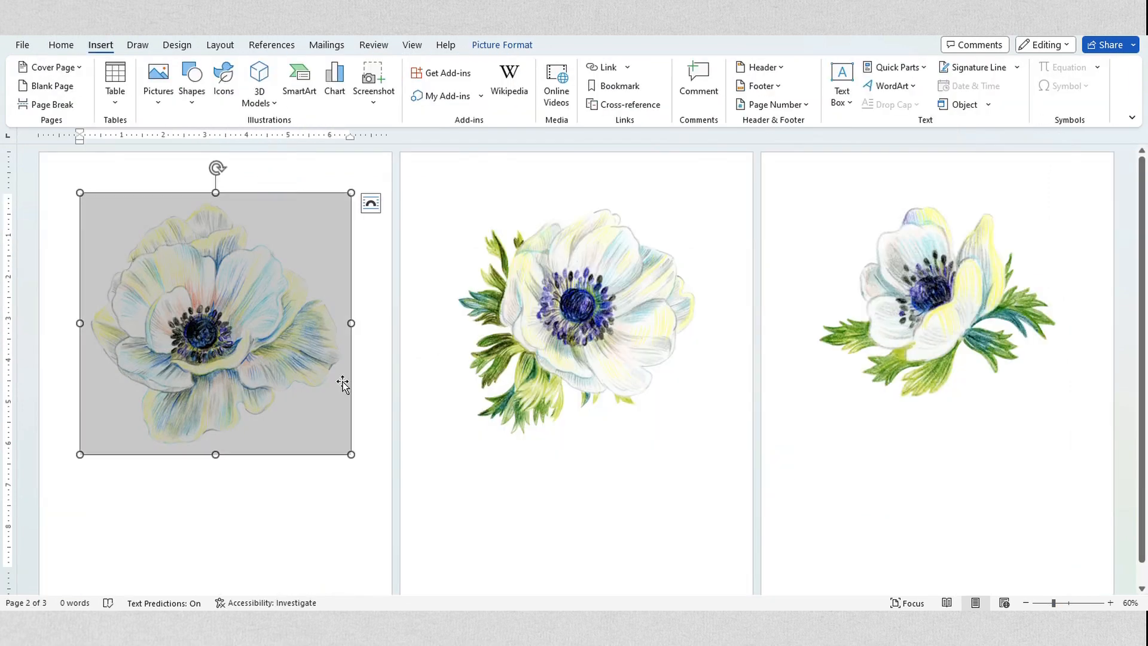
Shrink the first anemone picture to roughly half its size and set its text wrapping to In Front of Text.
left_click_drag(354, 454, 210, 318)
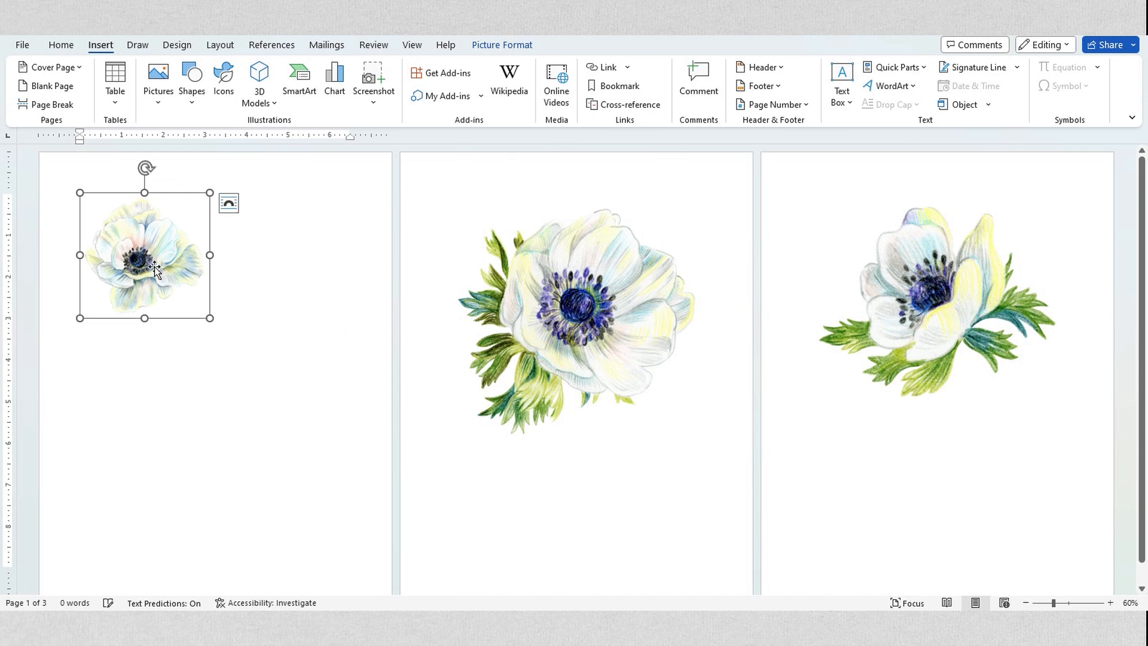
right_click(157, 242)
mouse_move(196, 534)
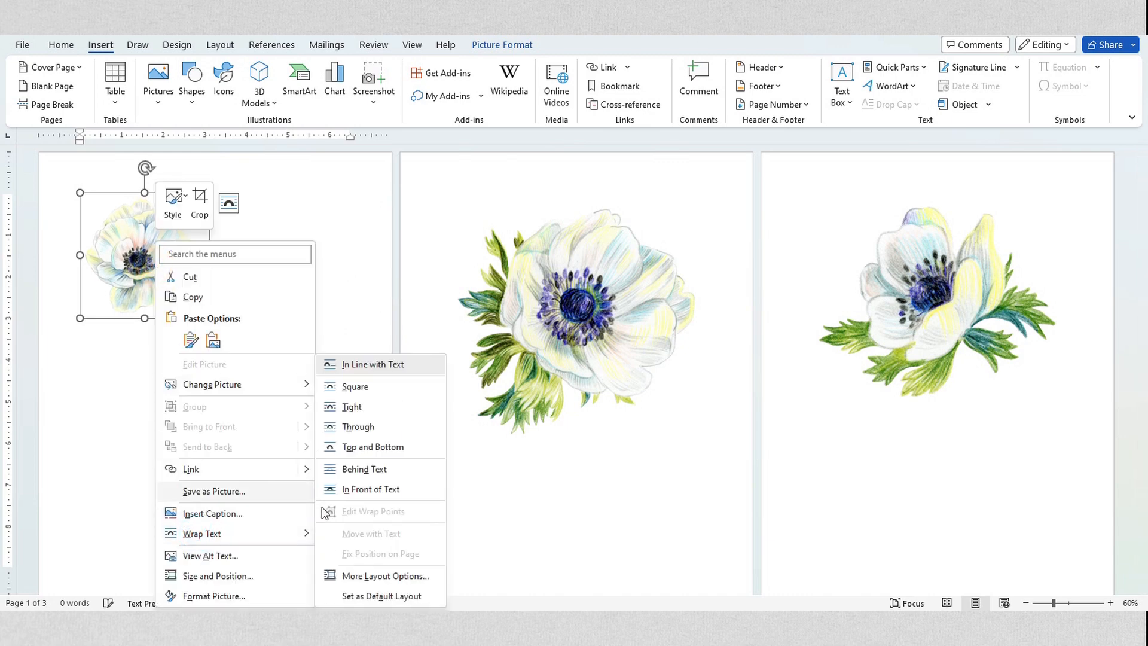
left_click(360, 487)
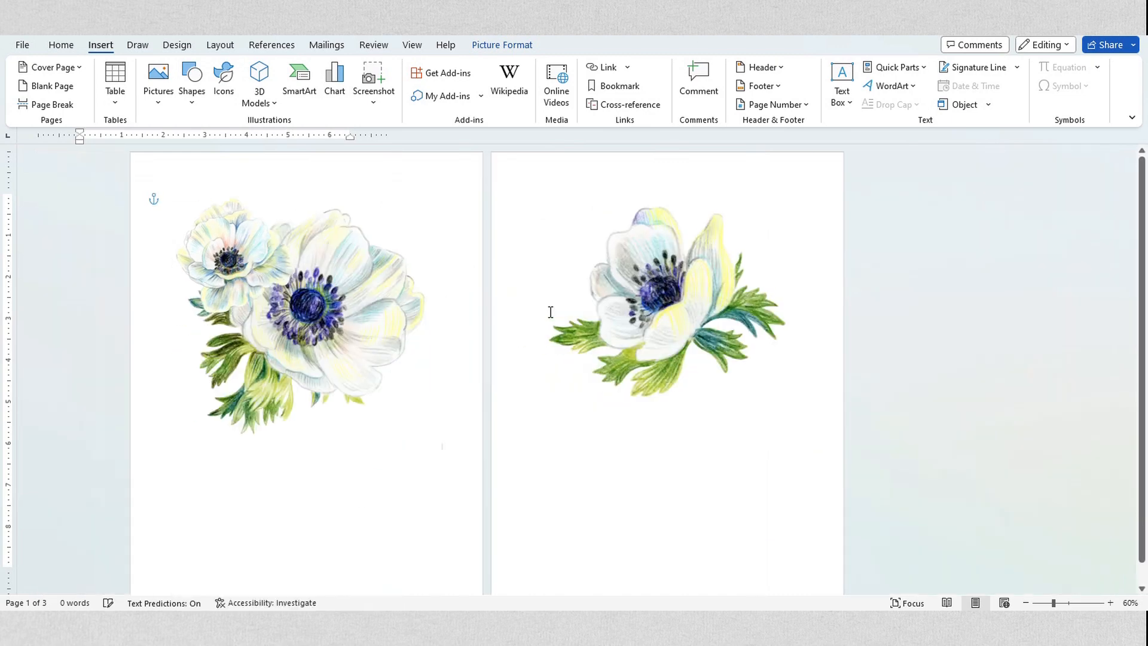
Set the second anemone to In Front of Text, shrink it to about 2.05 by 2.16 inches and place it beside the first flower.
left_click(550, 310)
left_click(469, 313)
right_click(469, 313)
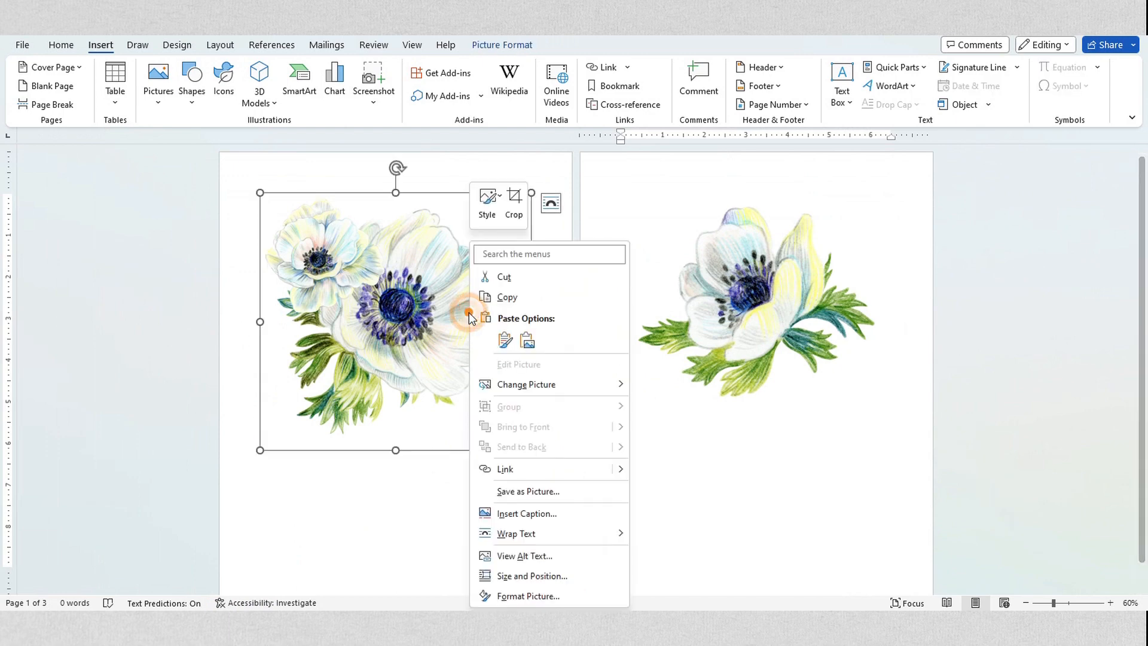
mouse_move(510, 541)
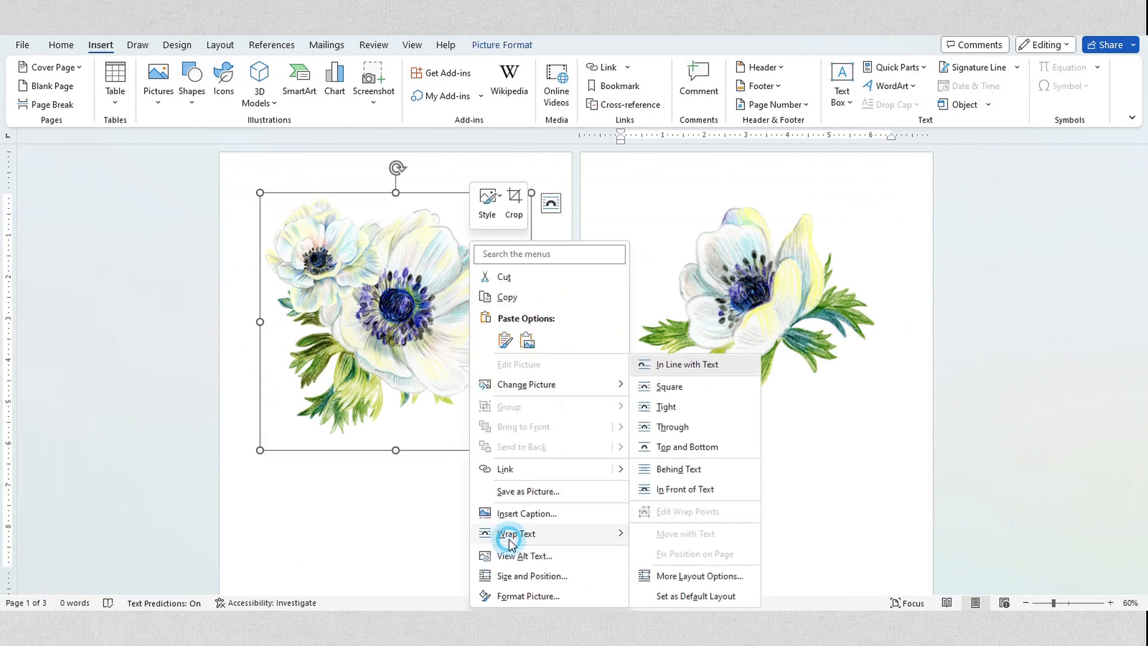
left_click(667, 492)
left_click_drag(461, 342, 542, 211)
Duplicate the second anemone, place the copy below the original and flip it horizontally.
right_click(543, 211)
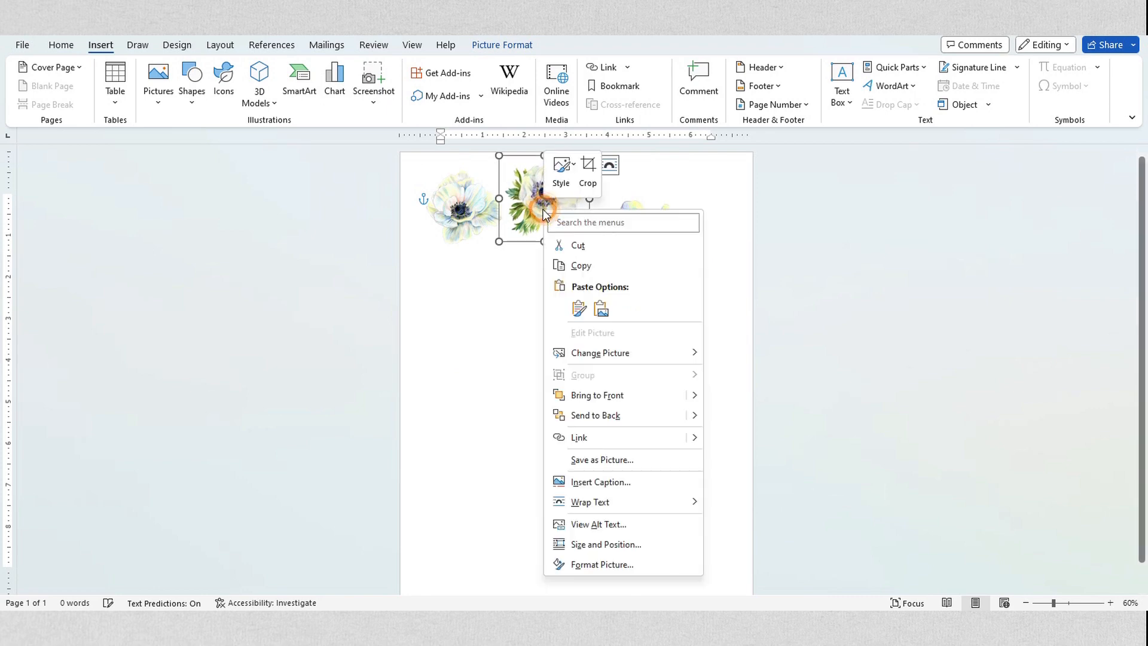
left_click(595, 309)
left_click(946, 105)
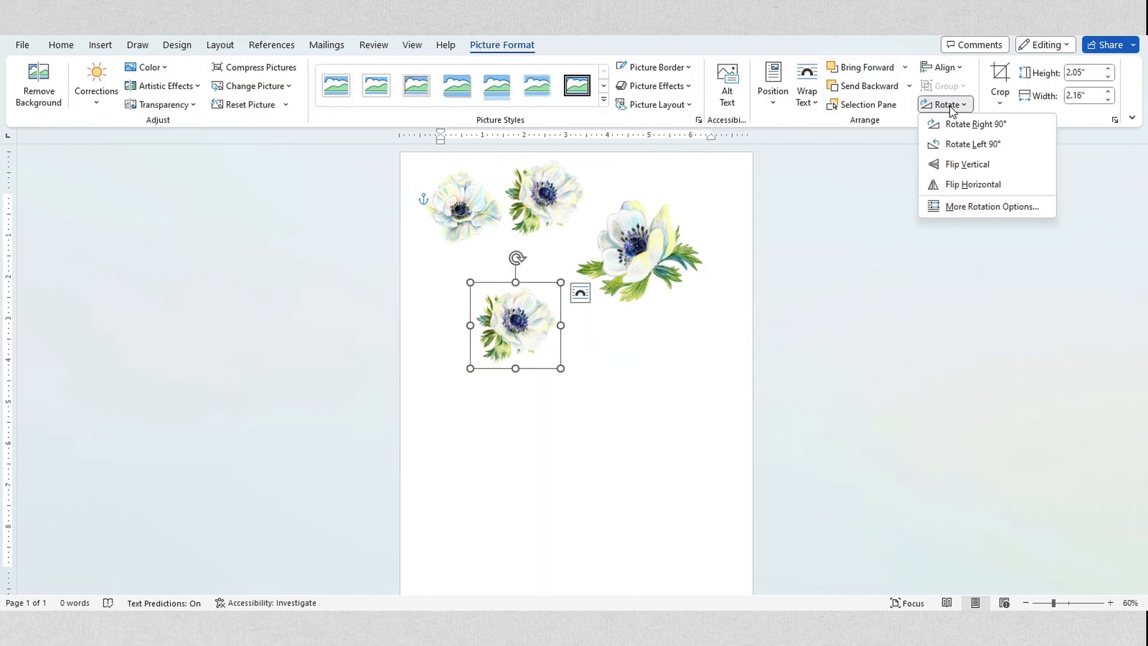
left_click(973, 185)
Duplicate the third anemone, place the copy beneath the original and flip it horizontally.
left_click(635, 267)
right_click(638, 242)
left_click(674, 299)
left_click(636, 364)
right_click(636, 364)
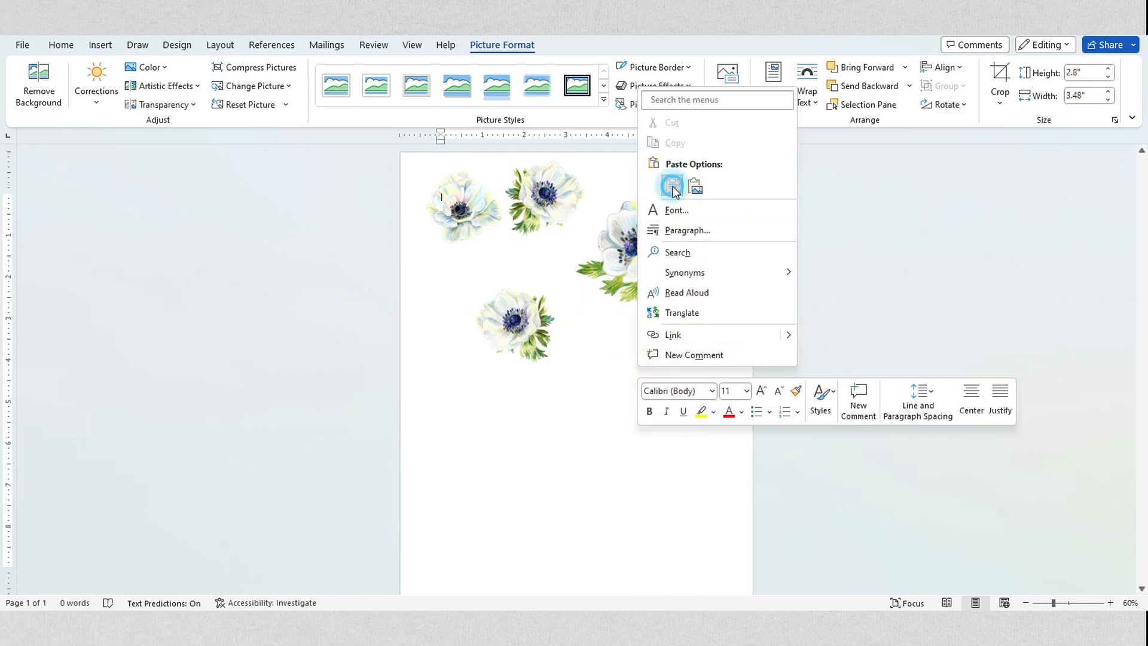
left_click(674, 188)
left_click_drag(553, 232, 667, 347)
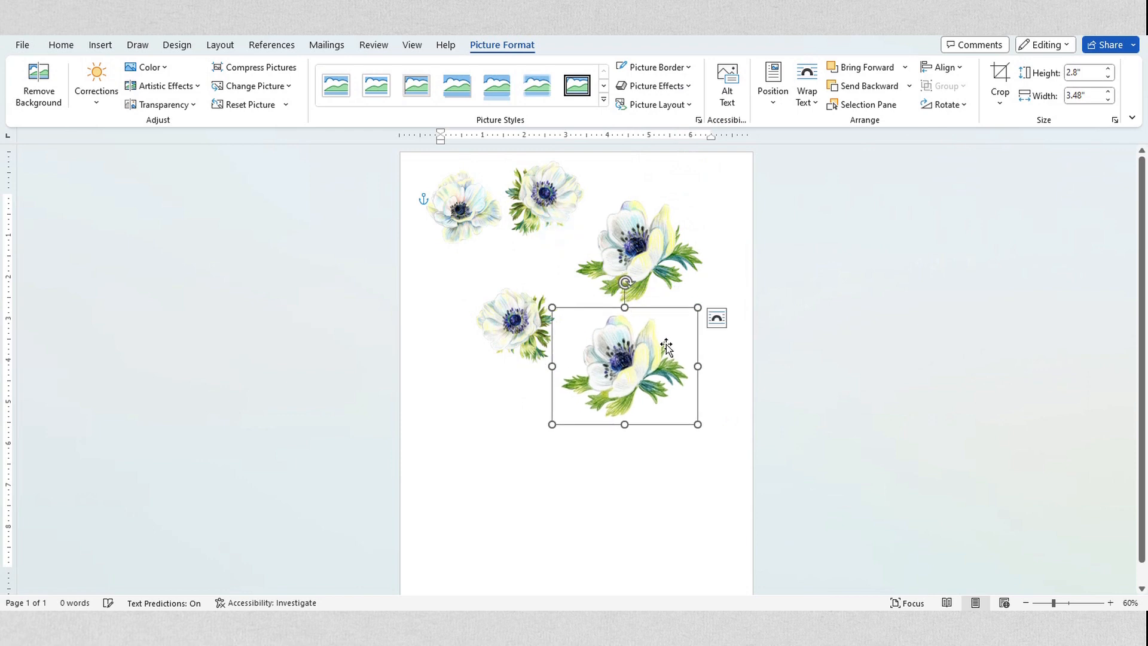
left_click(928, 105)
left_click(954, 181)
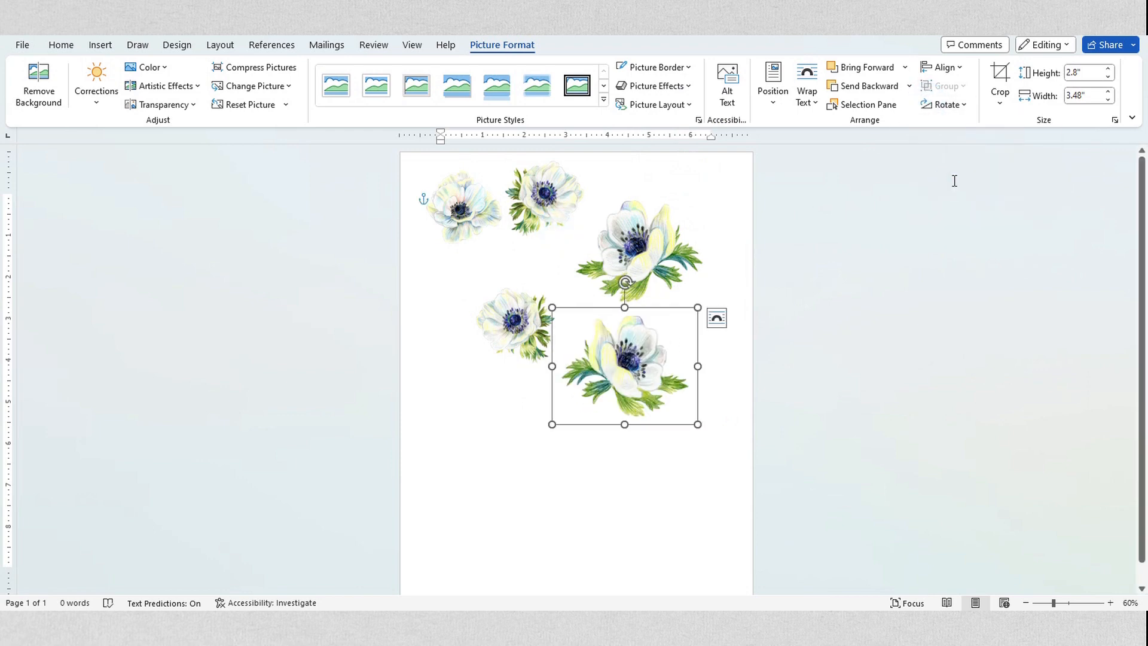
Duplicate the first anemone, place the copy below the original and flip it horizontally.
left_click(723, 437)
left_click(457, 205)
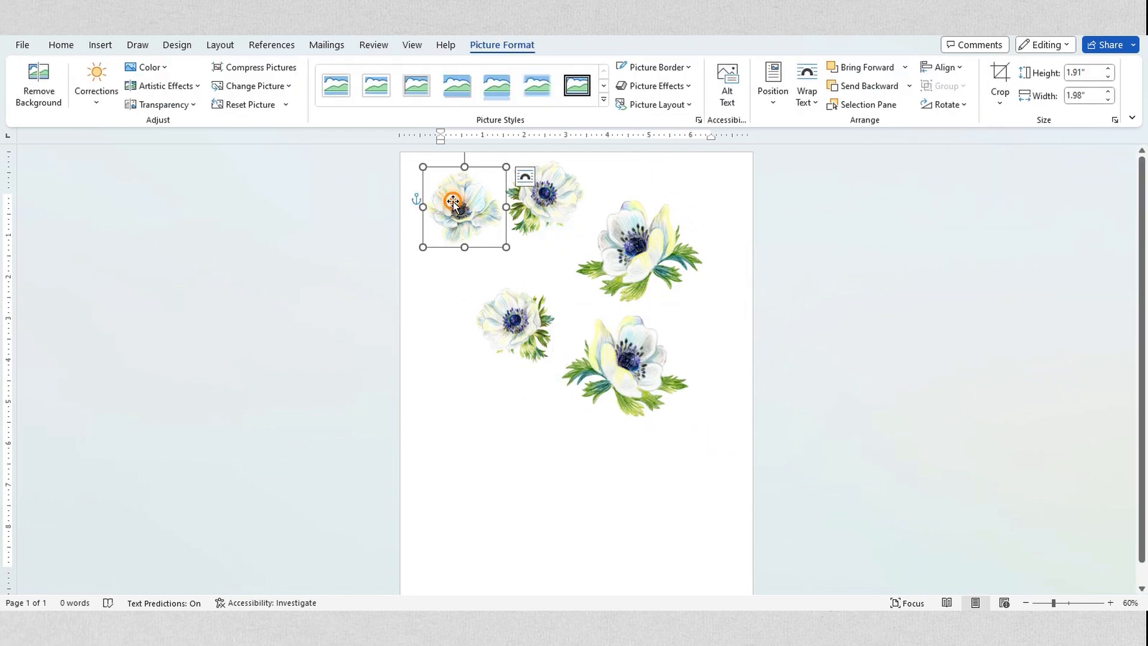
right_click(458, 205)
left_click(501, 264)
right_click(470, 280)
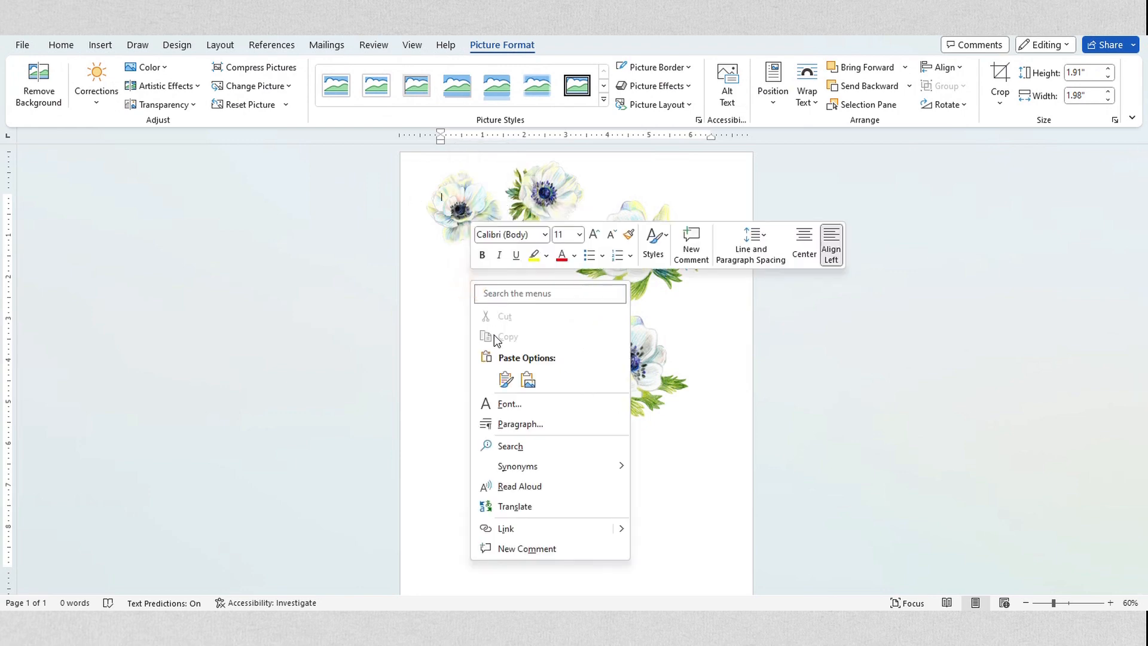
left_click(505, 380)
left_click_drag(472, 222, 473, 283)
left_click(947, 105)
left_click(956, 177)
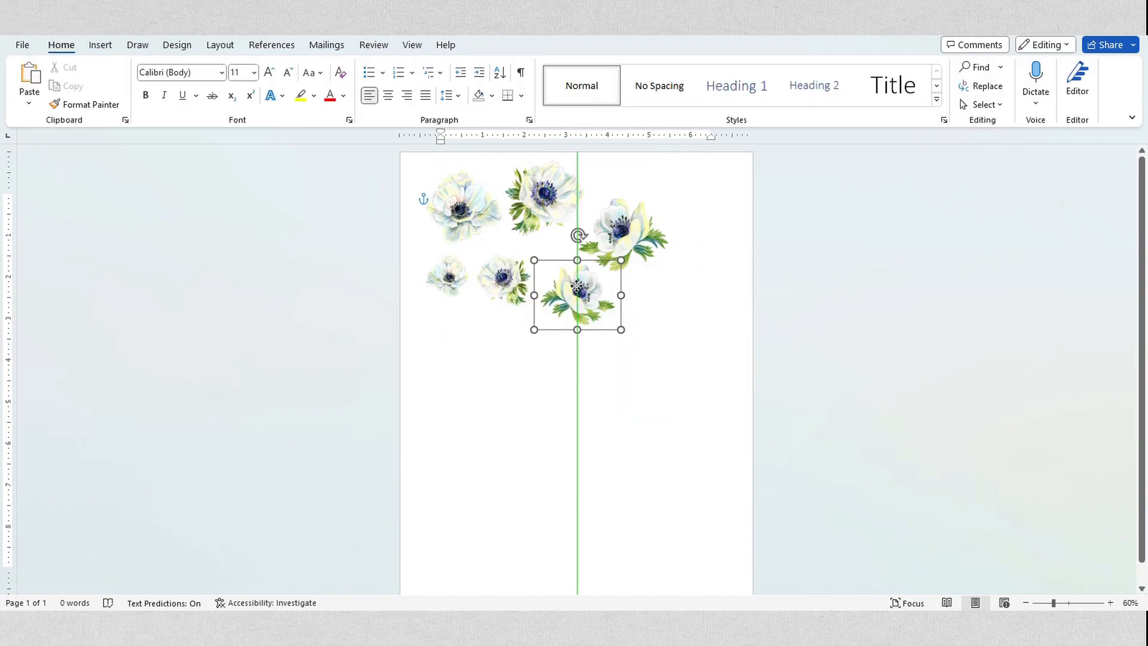
Adjust the positions of the third anemone and its copy, moving the original slightly higher on the page.
left_click_drag(574, 292, 574, 290)
left_click_drag(628, 231, 630, 203)
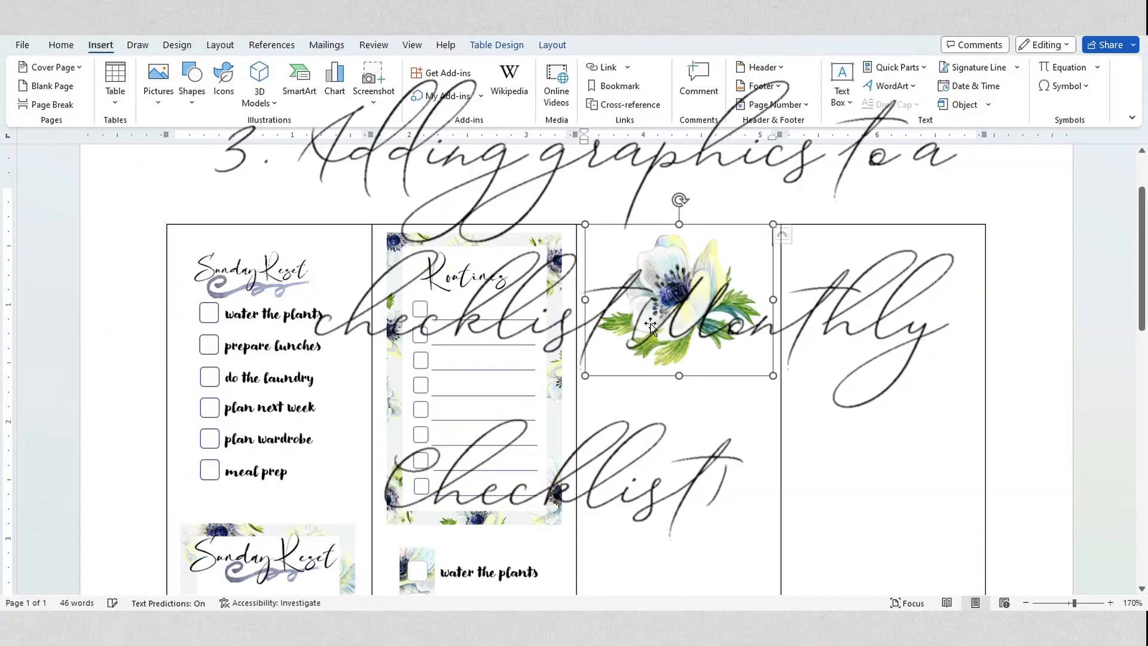
Set the text wrapping of the anemone picture in the table's third column to In Front of Text.
left_click(652, 318)
right_click(657, 311)
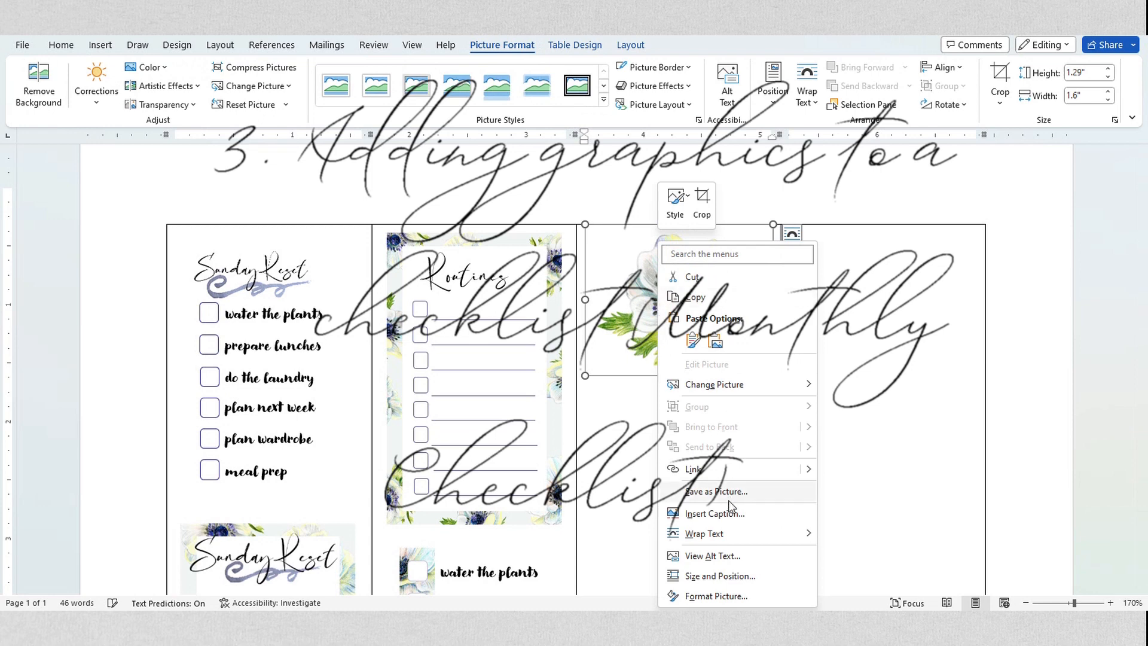
mouse_move(730, 533)
left_click(849, 487)
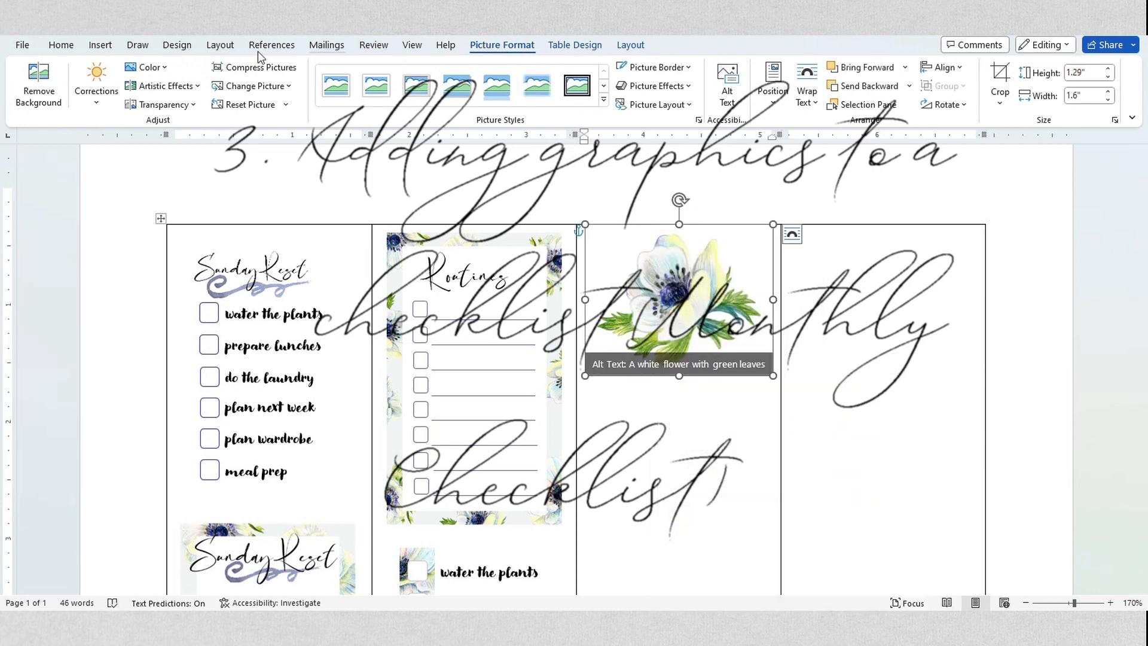
Make the anemone picture's white background transparent and reposition the picture.
left_click(165, 71)
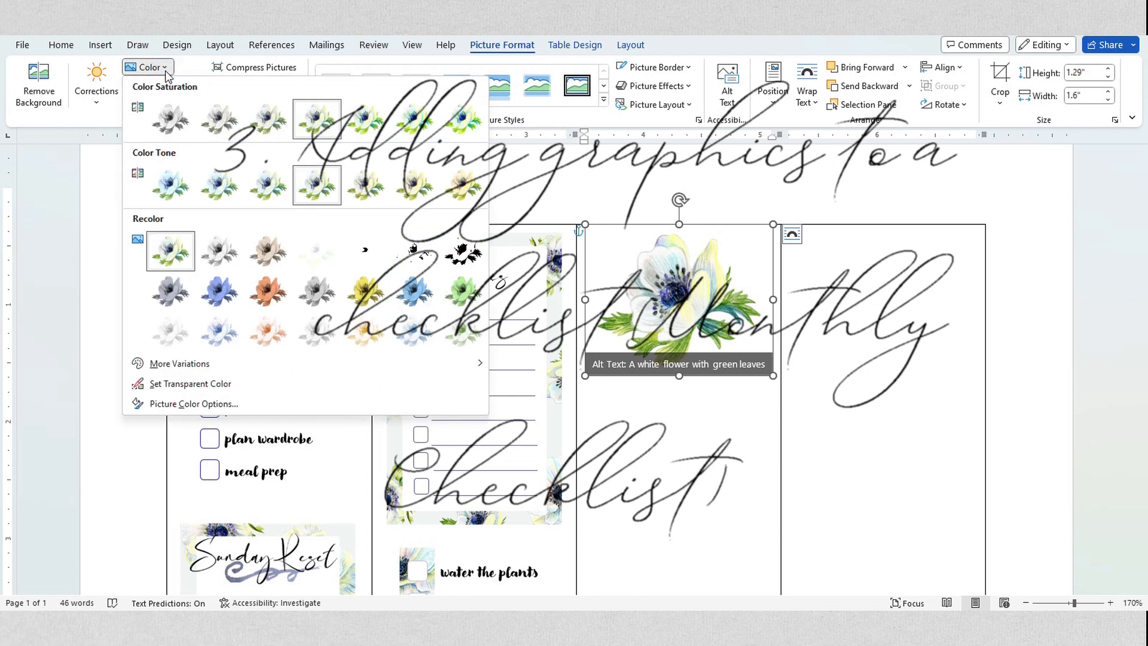
left_click(204, 384)
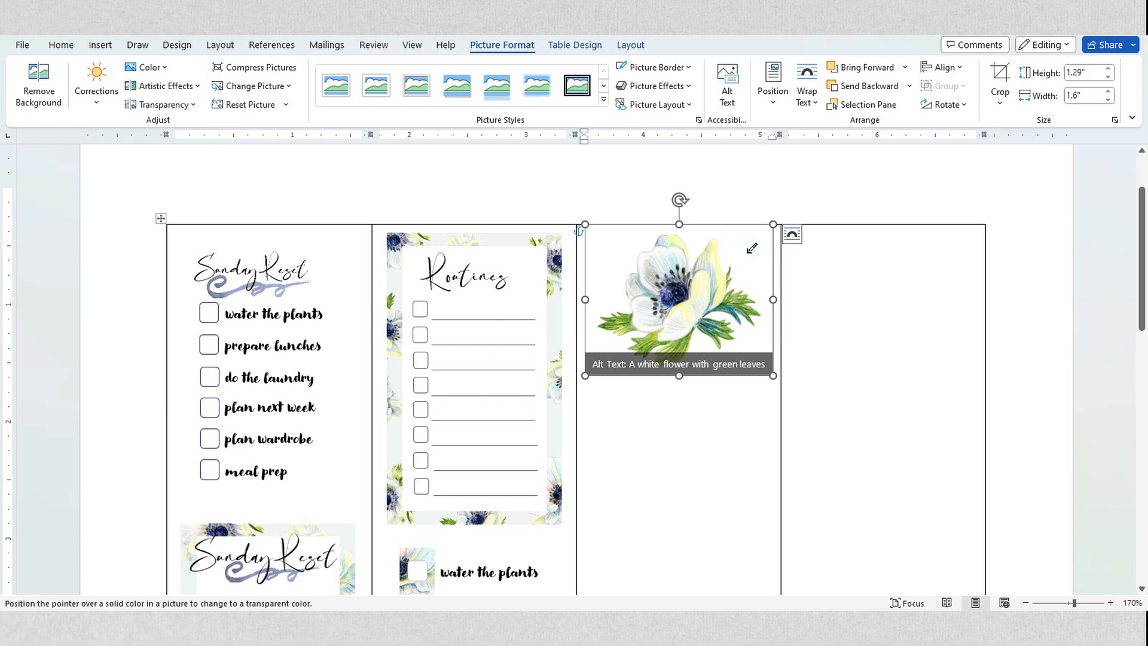
mouse_move(688, 303)
left_mouse_down()
mouse_move(506, 323)
mouse_move(484, 357)
mouse_move(497, 298)
mouse_move(522, 326)
mouse_move(666, 294)
mouse_move(711, 300)
left_mouse_up()
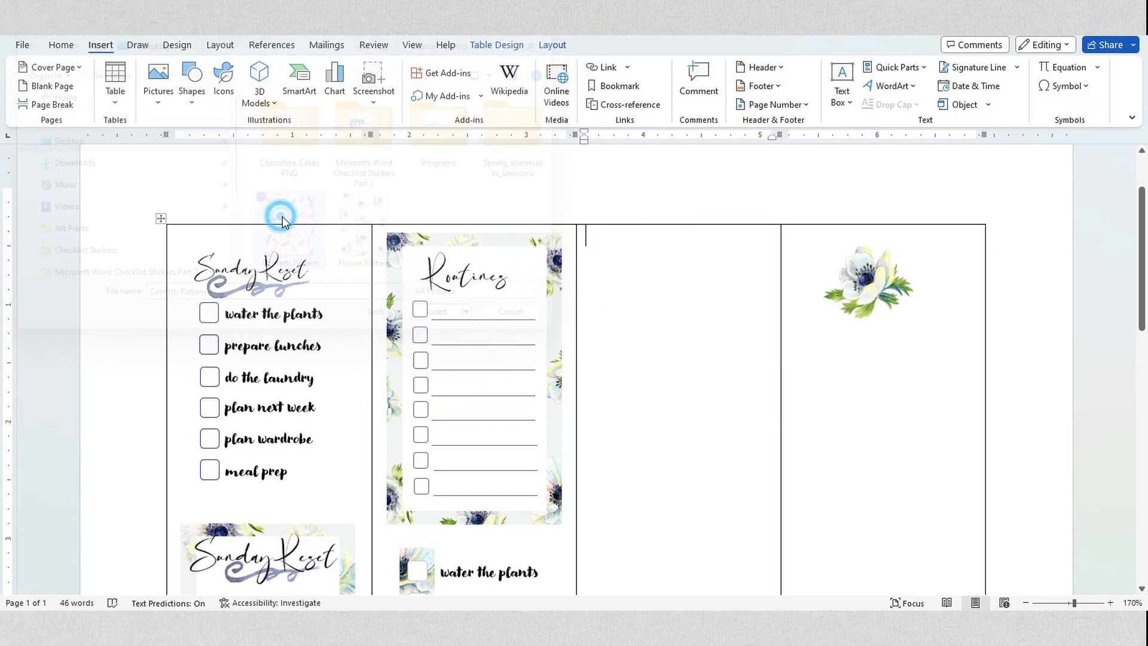
Insert the Confetti Pattern picture in the table's third column and set its text wrapping to Square.
key("ctrl+v")
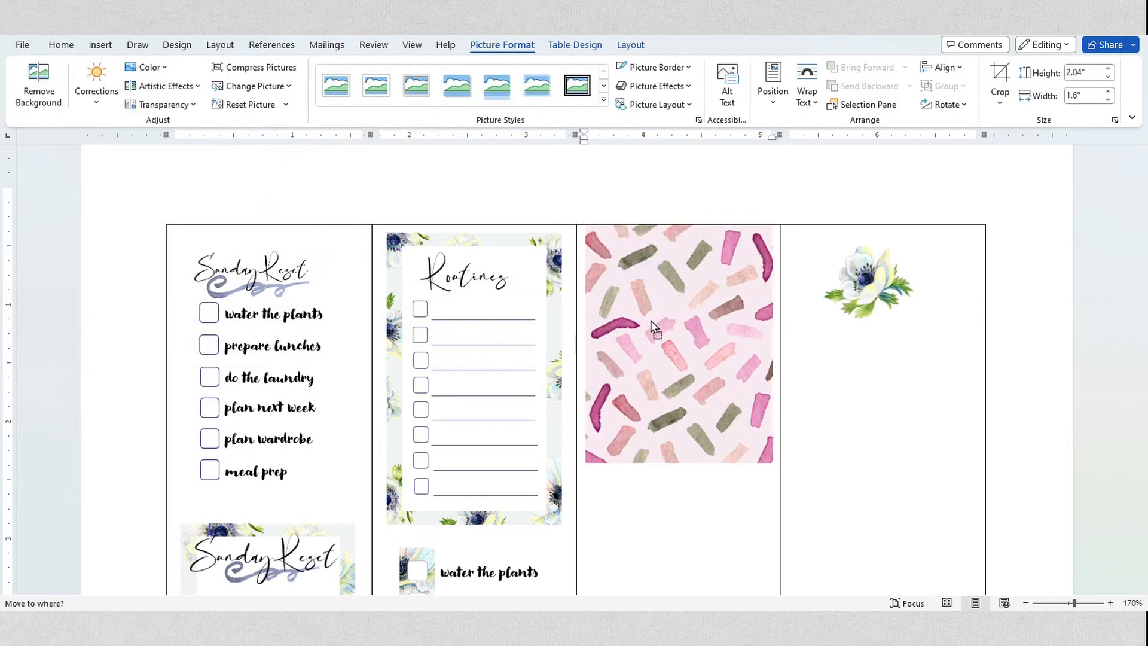
right_click(694, 239)
mouse_move(741, 534)
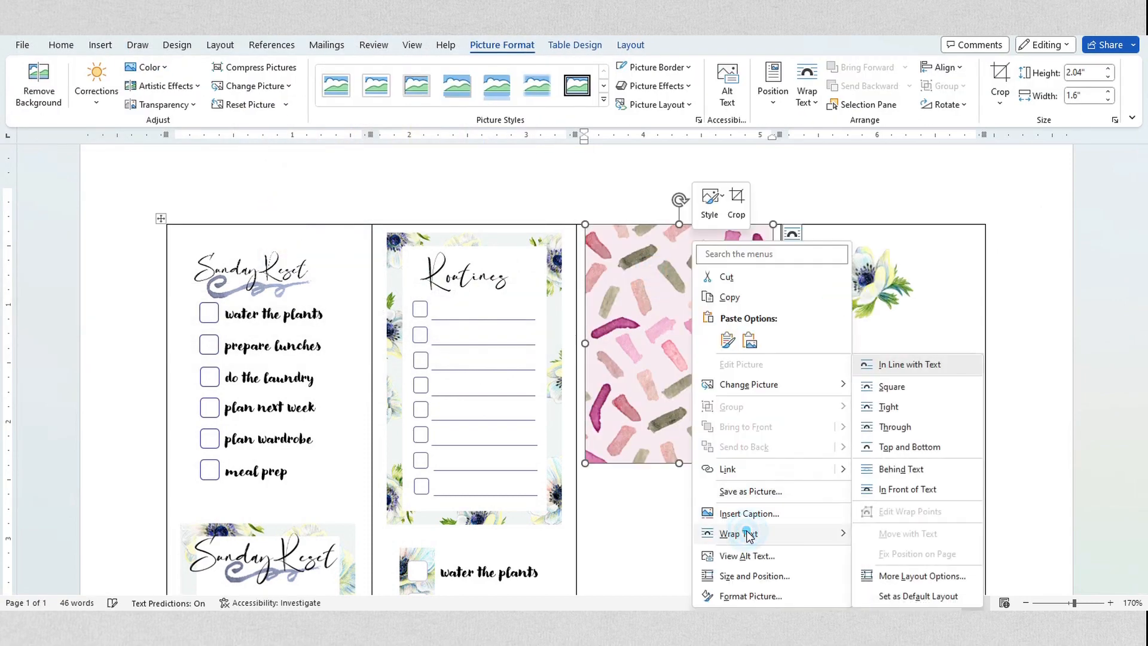
left_click(885, 464)
left_click(901, 386)
Place the confetti pattern in the third column and set its height to 2.5 inches.
left_click_drag(711, 303, 716, 316)
left_click(1086, 71)
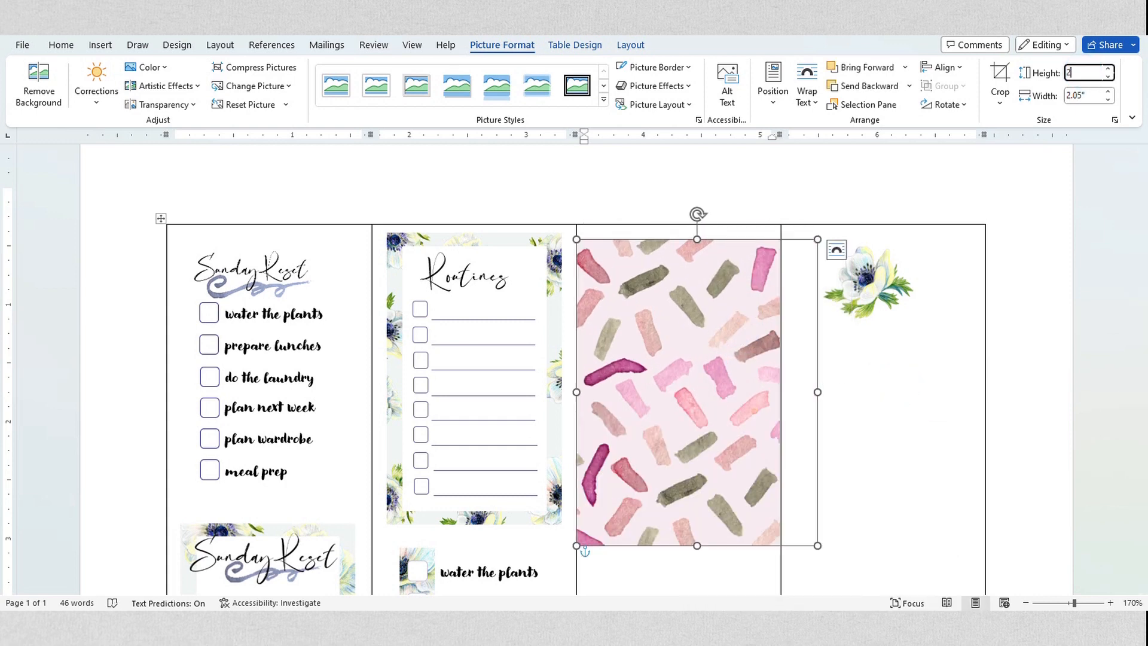
type("2.5")
key("Return")
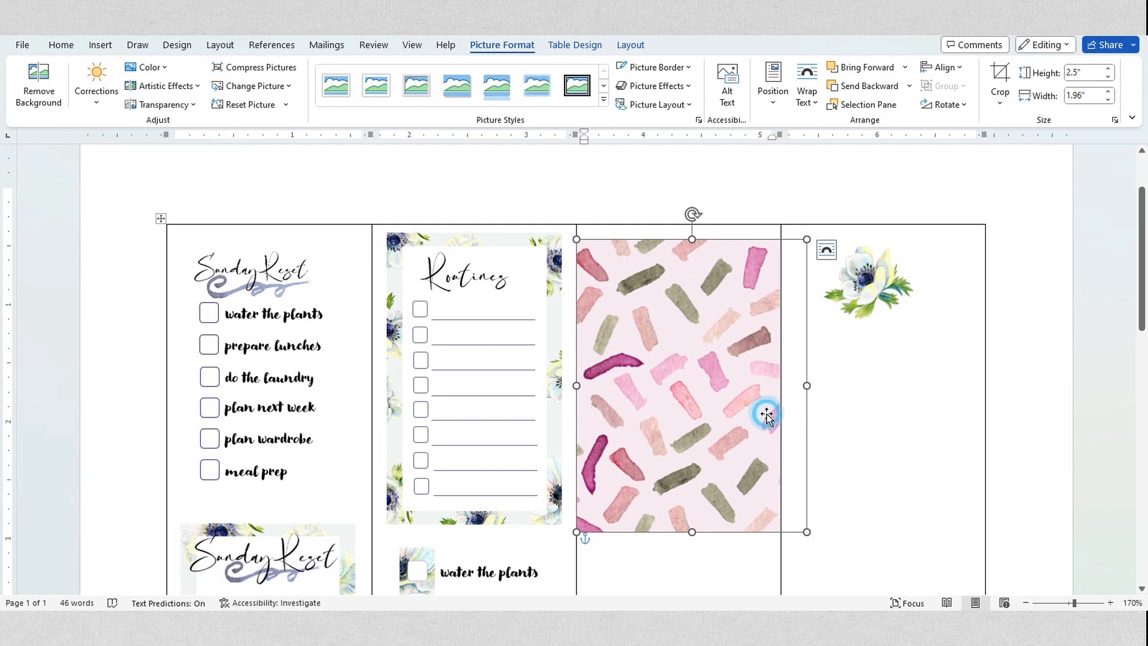
Crop the confetti pattern's right side to a width of 1.5 inches and center the picture within the third column.
left_click(1001, 75)
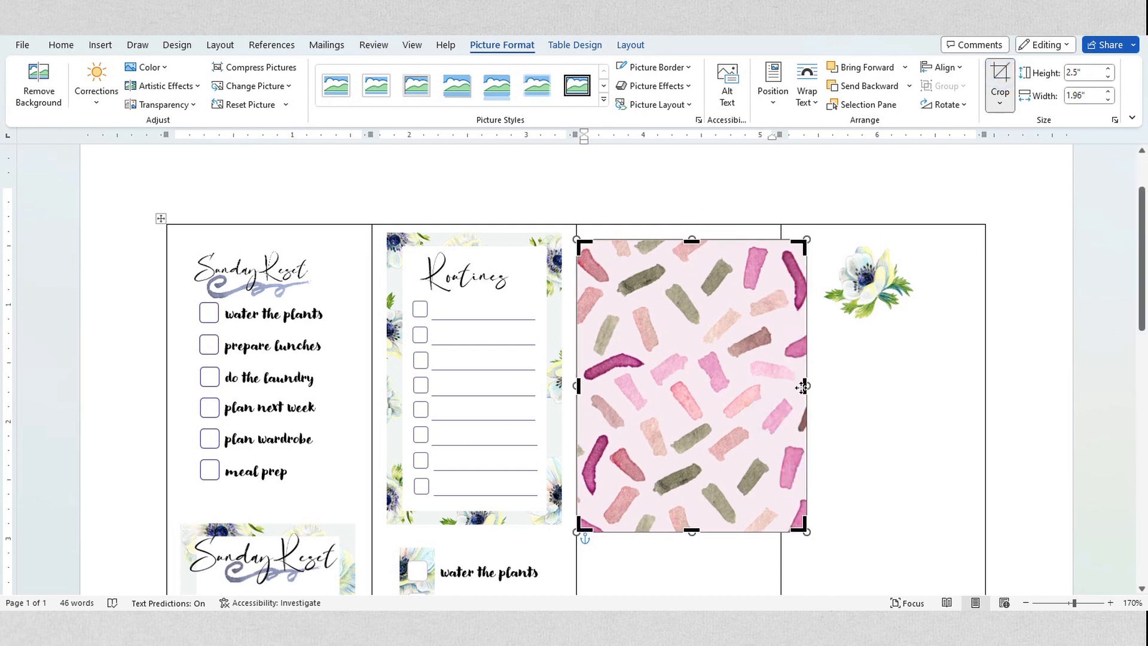
left_click_drag(806, 386, 758, 389)
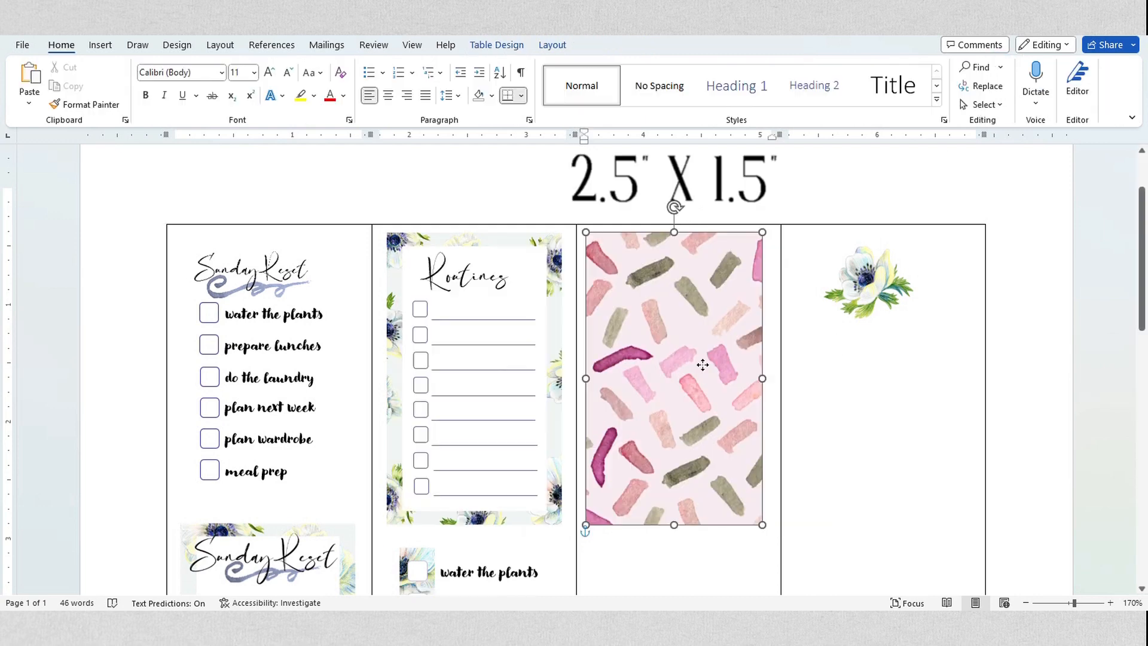
left_click_drag(702, 363, 707, 366)
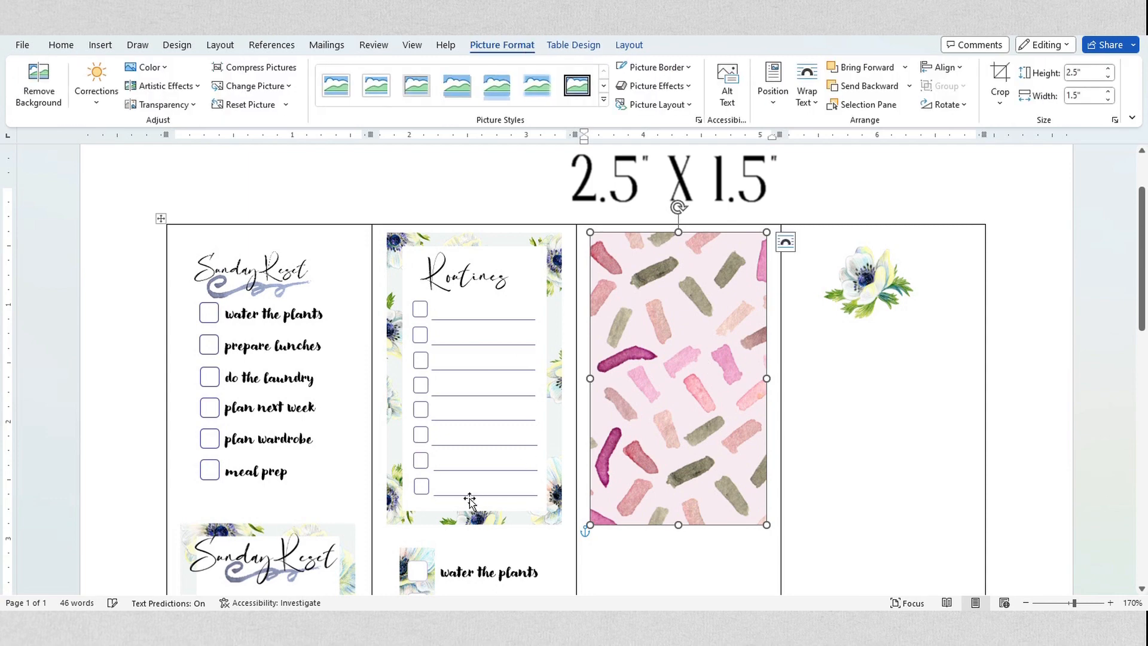
Copy the white panel from the Routines sticker and place the copy over the confetti pattern.
left_click(424, 502)
right_click(423, 502)
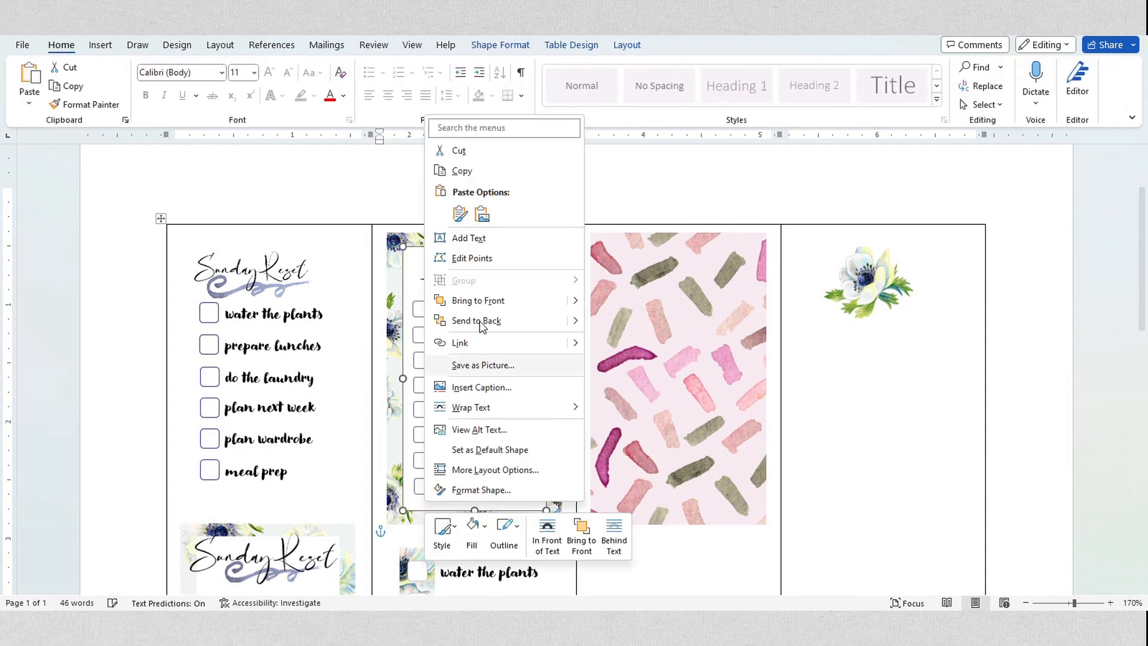
left_click(501, 173)
left_click(656, 569)
right_click(648, 554)
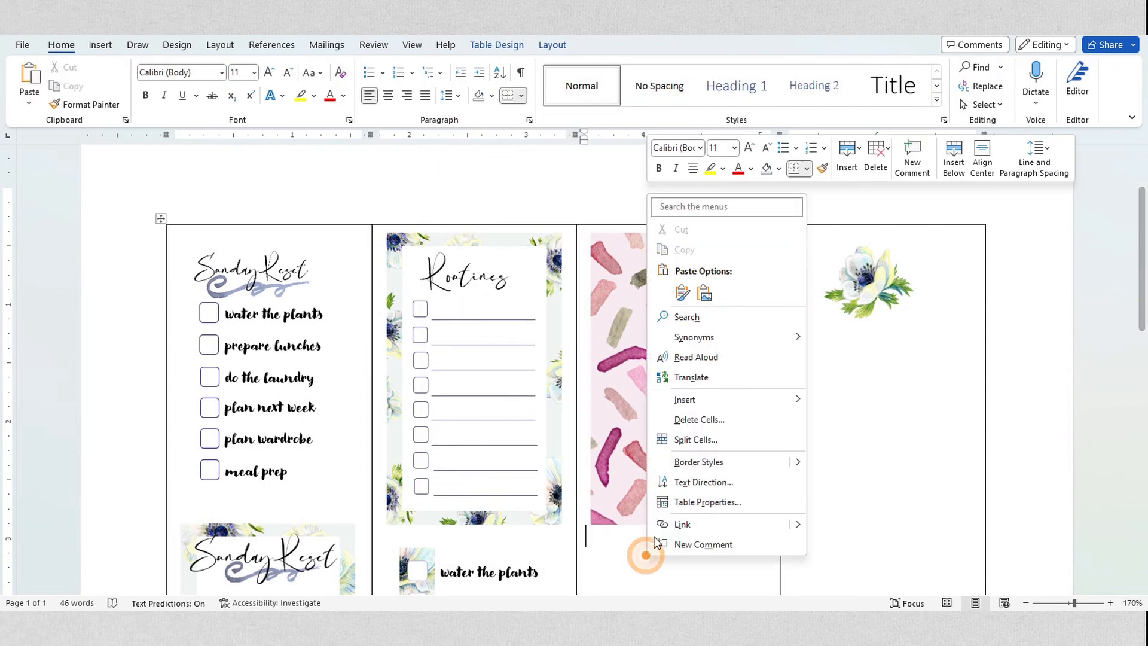
left_click(684, 293)
left_click_drag(673, 366, 700, 210)
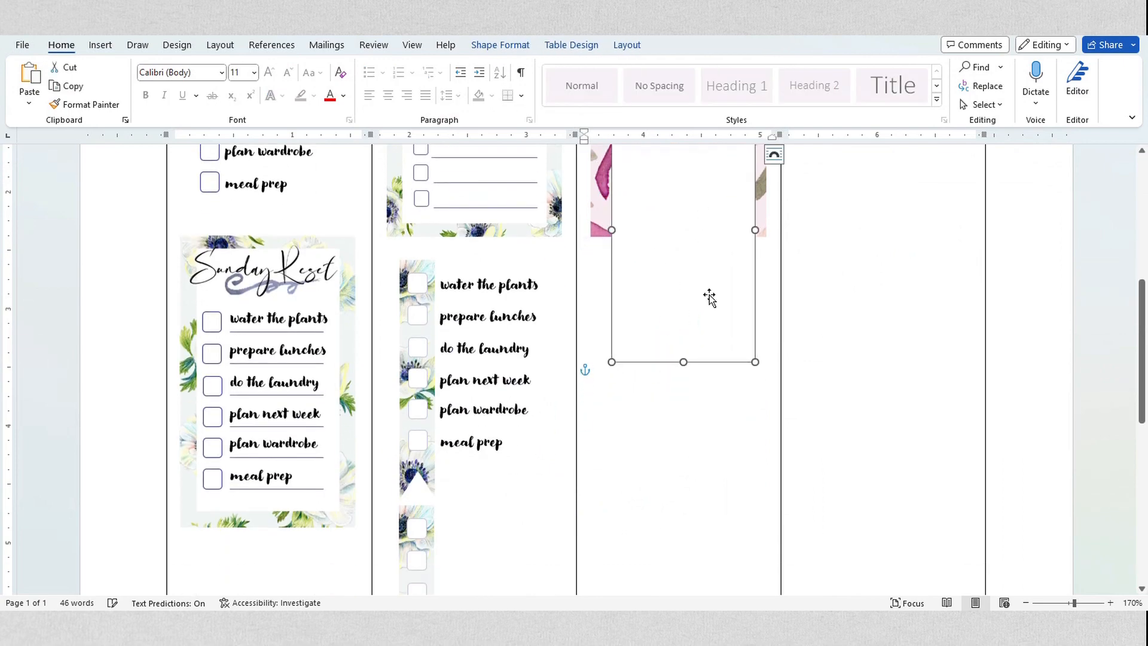
scroll(709, 299, "up", 5)
left_click_drag(697, 438, 684, 369)
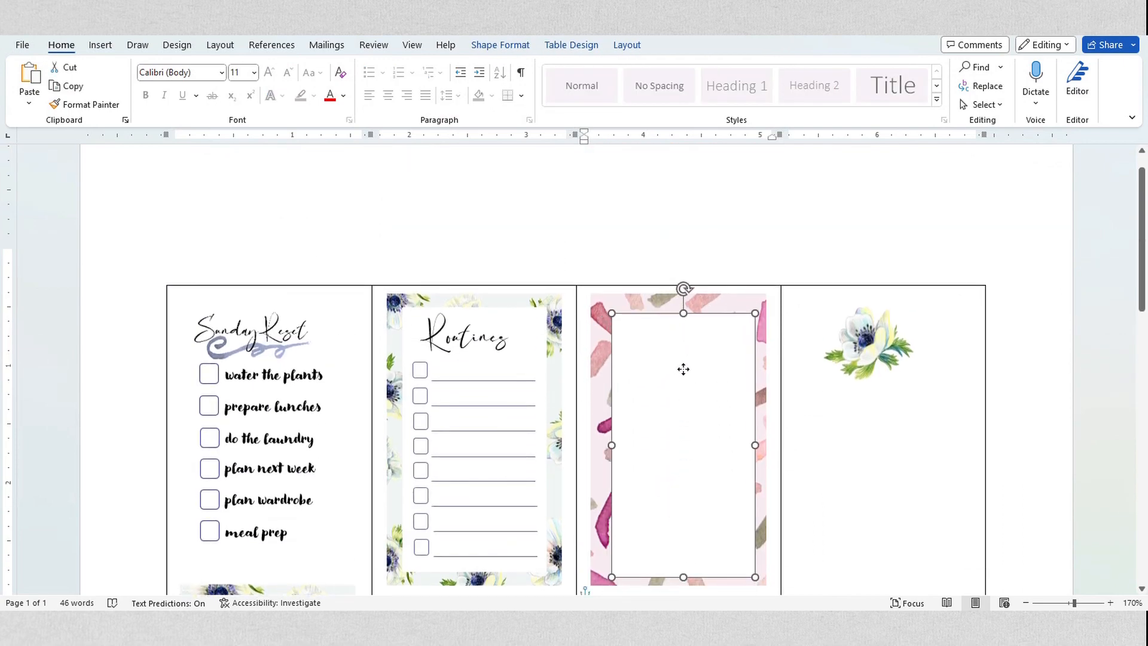
Align the white panel and the confetti pattern to each other's horizontal center and vertical middle.
left_click(508, 45)
left_click(990, 67)
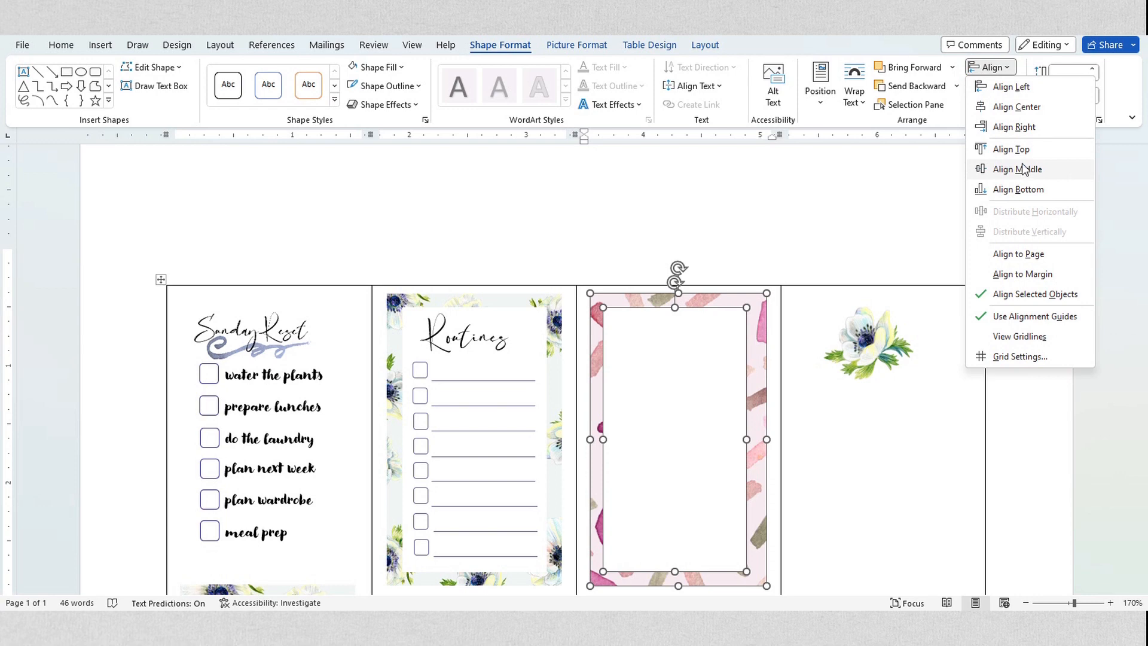
left_click(1017, 108)
left_click(992, 68)
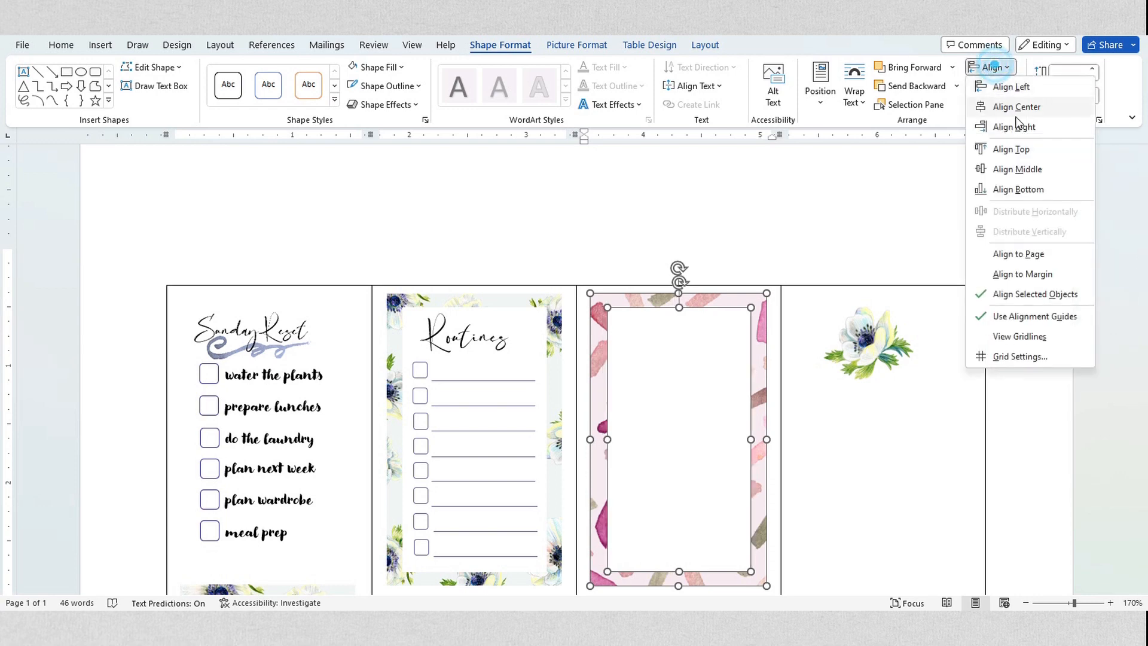
left_click(1020, 168)
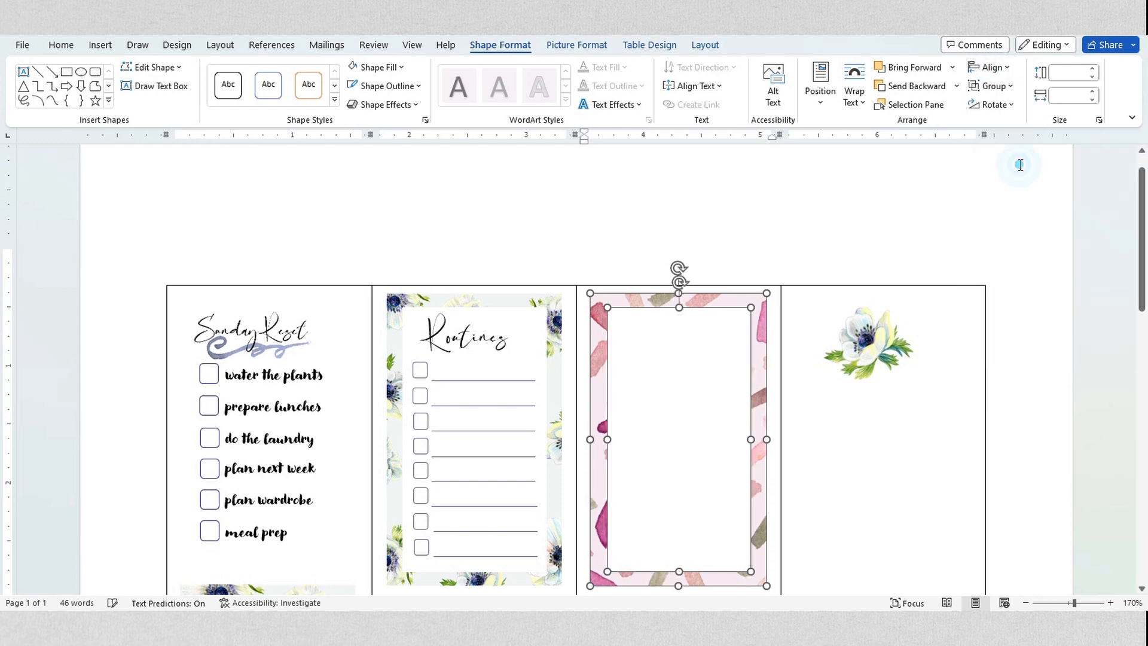
Place two copies of the Routines title on the confetti sticker, one below the other, and change the upper one to Monthly.
left_click(861, 459)
key("ctrl+v")
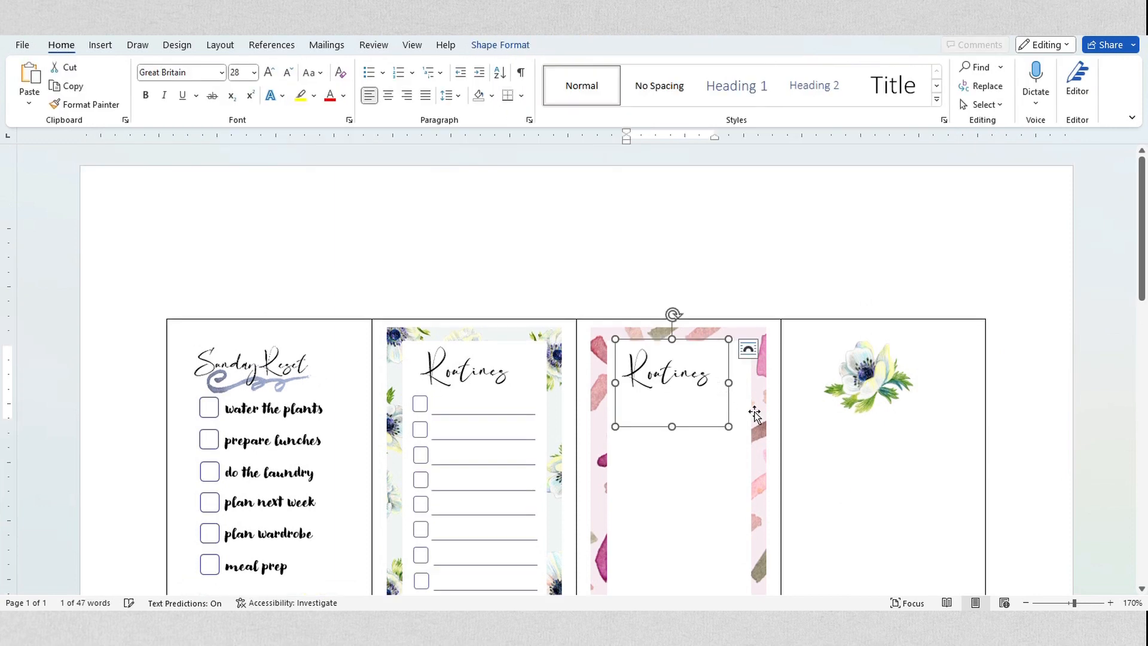
right_click(834, 450)
left_click(866, 187)
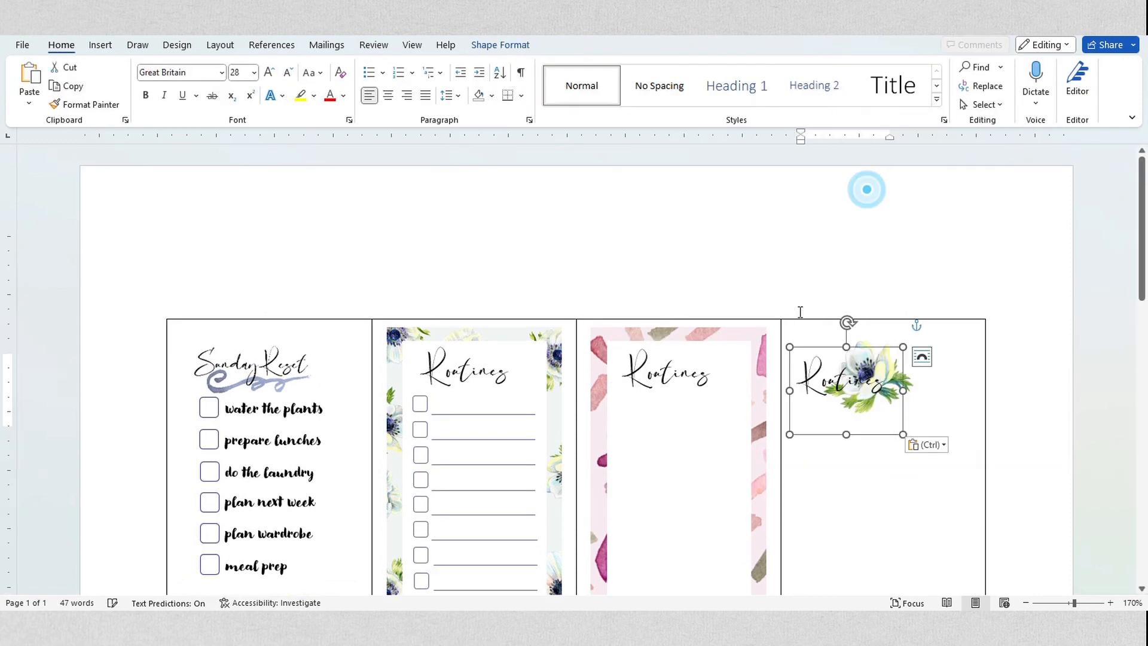
left_click_drag(822, 350, 648, 342)
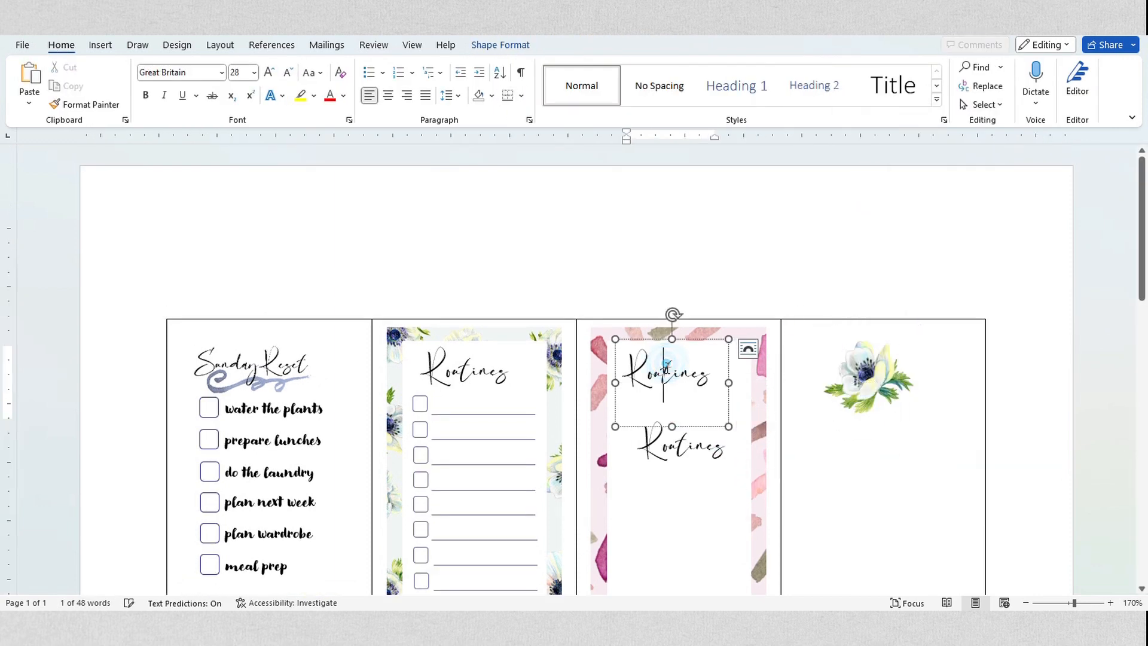
left_click_drag(726, 381, 626, 383)
type("Monthly")
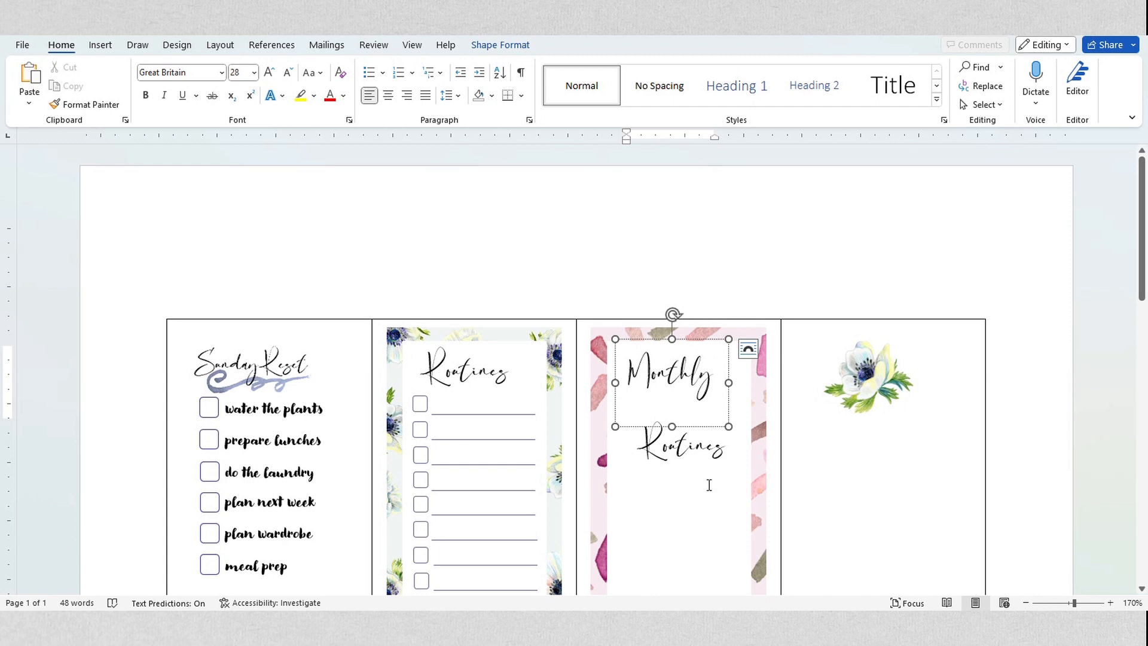
Change the lower title to BILLS in 16 pt Alcubierre and expand its character spacing by 2.9 pt.
left_click(699, 456)
double_click(724, 448)
key("ctrl+d")
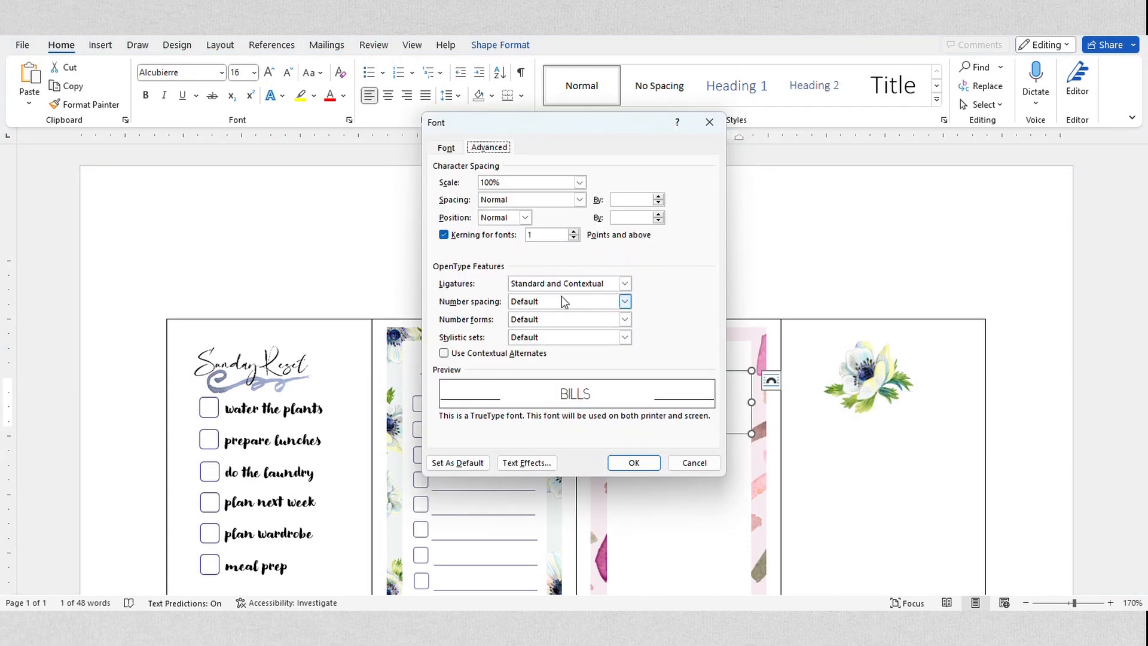
left_click(580, 200)
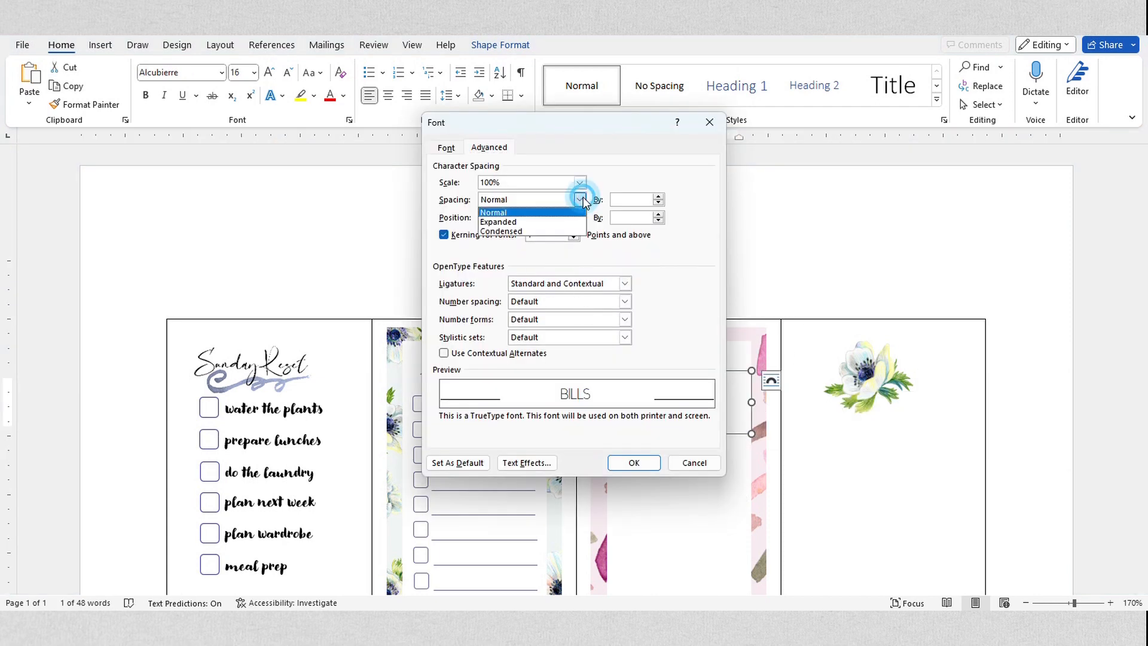
left_click(573, 221)
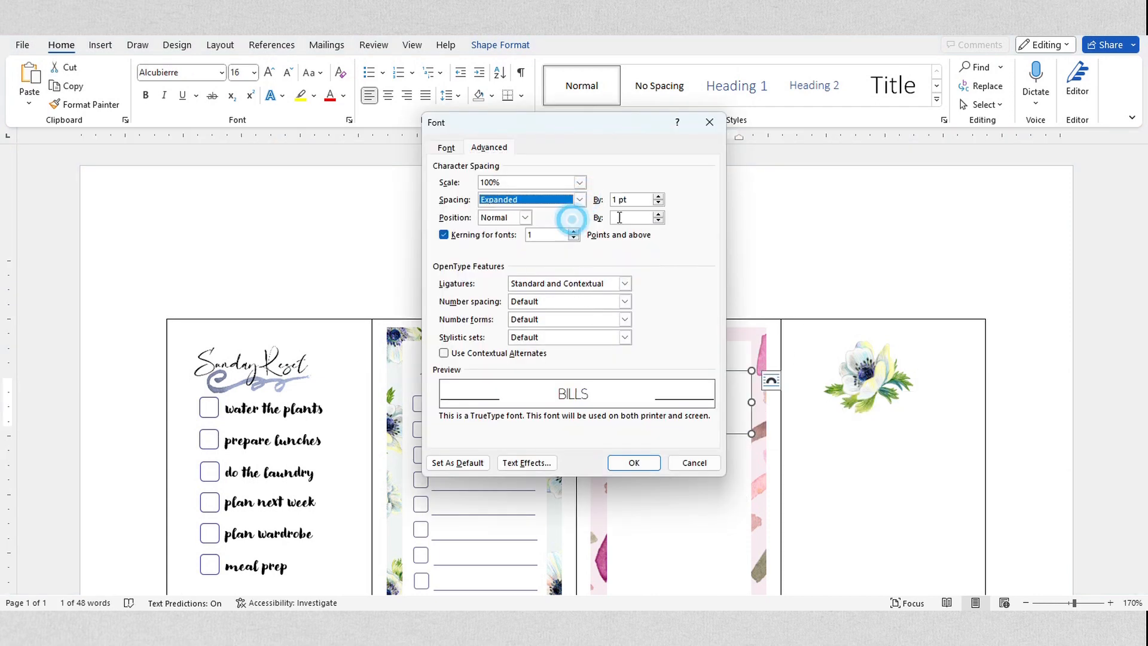
left_click(660, 196)
left_click(660, 196)
left_click(634, 463)
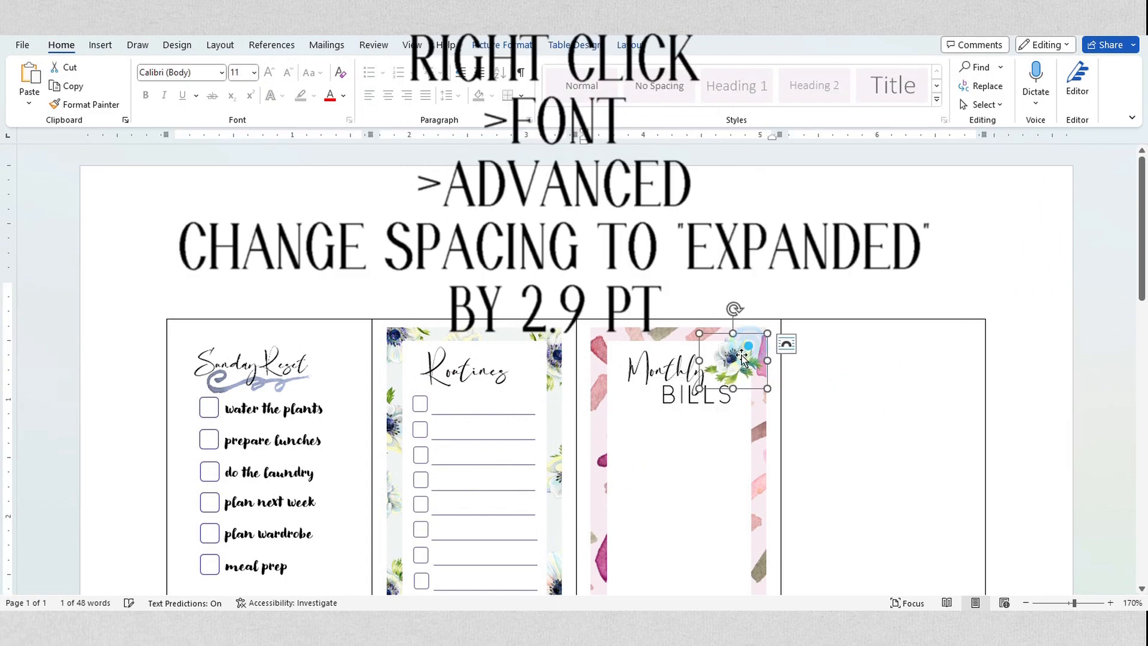
Place the anemone at the upper-right corner of the Monthly Bills sticker, beside the title.
left_click_drag(743, 307, 742, 351)
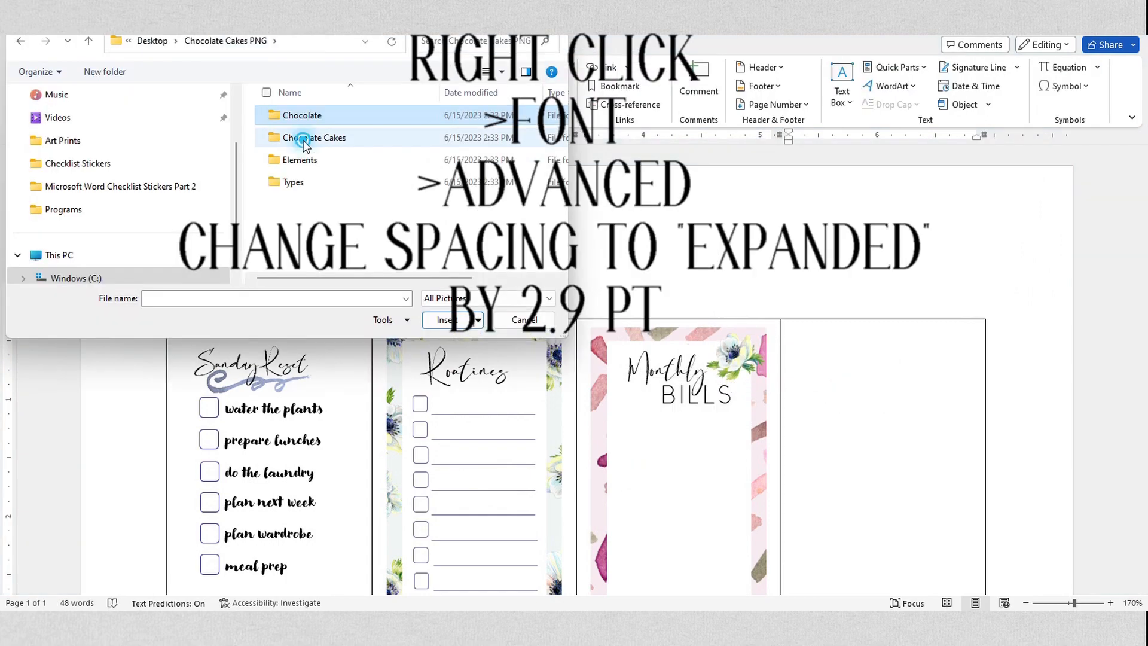
Insert the Elements 2 brush-stroke picture from the Elements folder of Chocolate Cakes PNG.
double_click(328, 136)
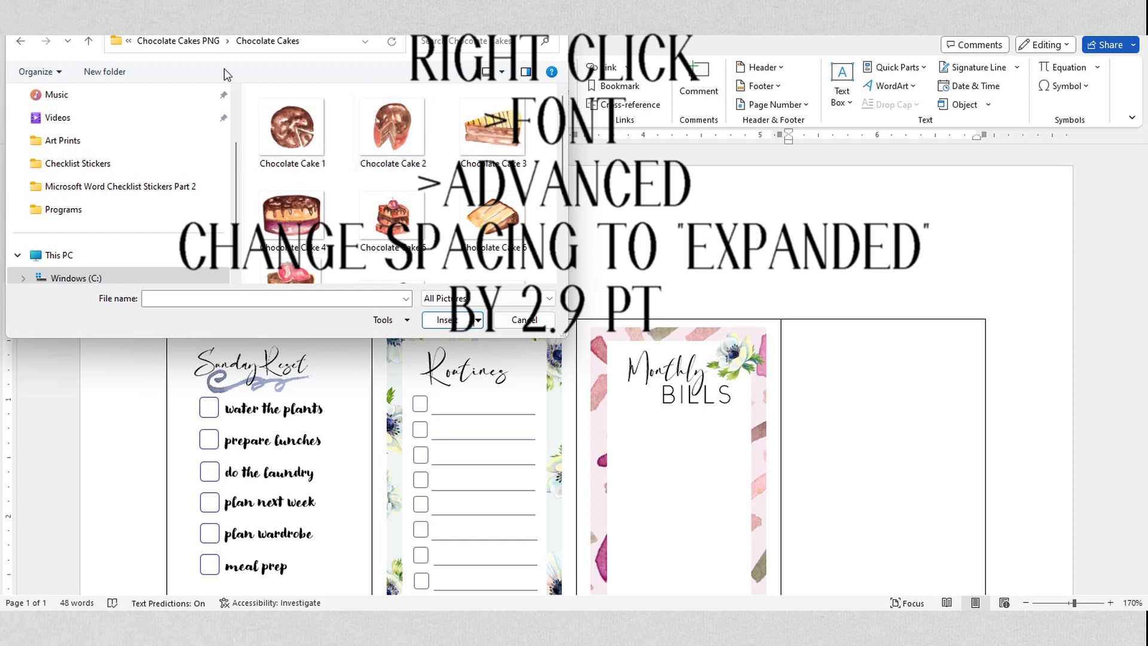
left_click(186, 41)
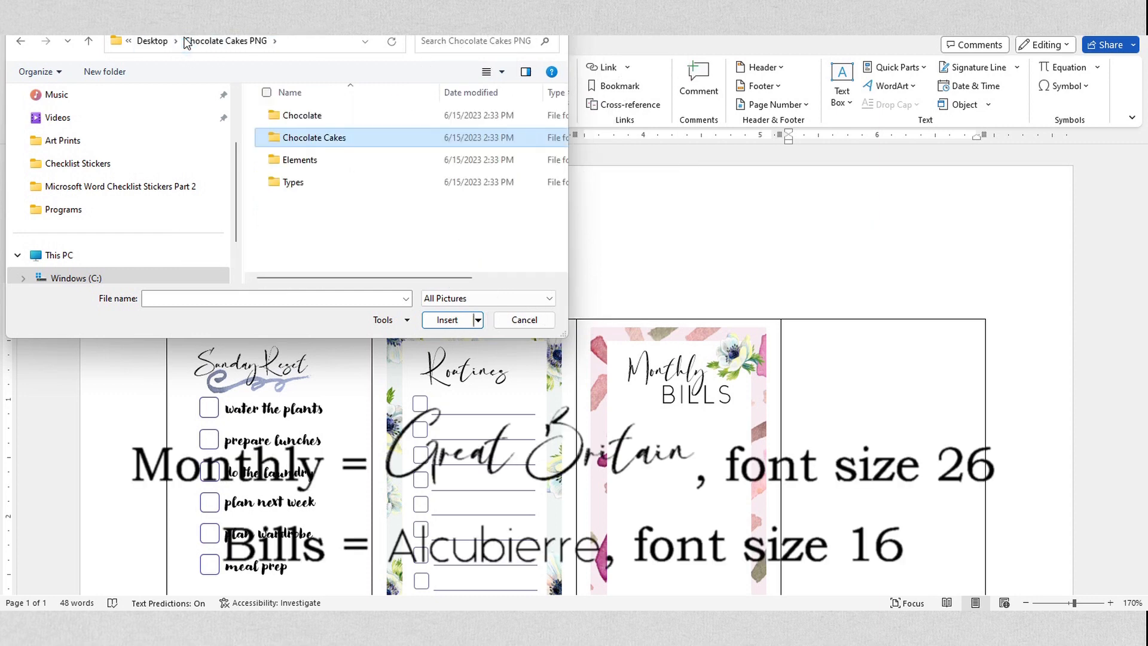
double_click(289, 159)
scroll(336, 170, "down", 1)
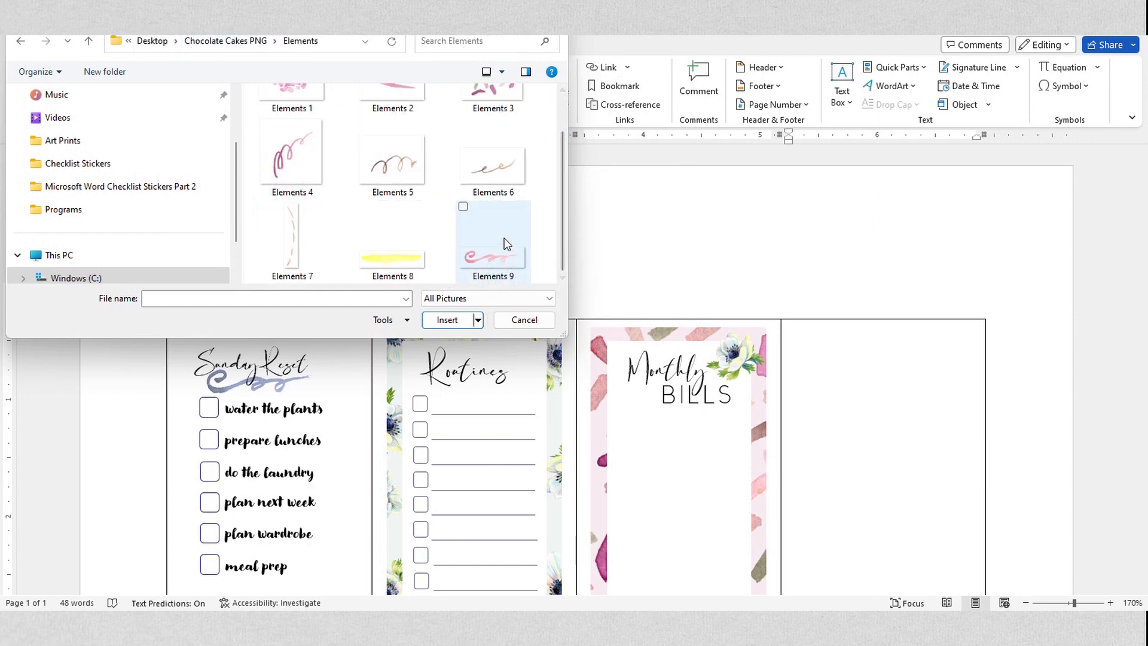
scroll(503, 242, "up", 1)
left_click(396, 151)
double_click(396, 150)
Set the brush stroke in front of text, shrink it to 0.39 by 0.47 inches and place it beneath Monthly, beside BILLS.
right_click(924, 412)
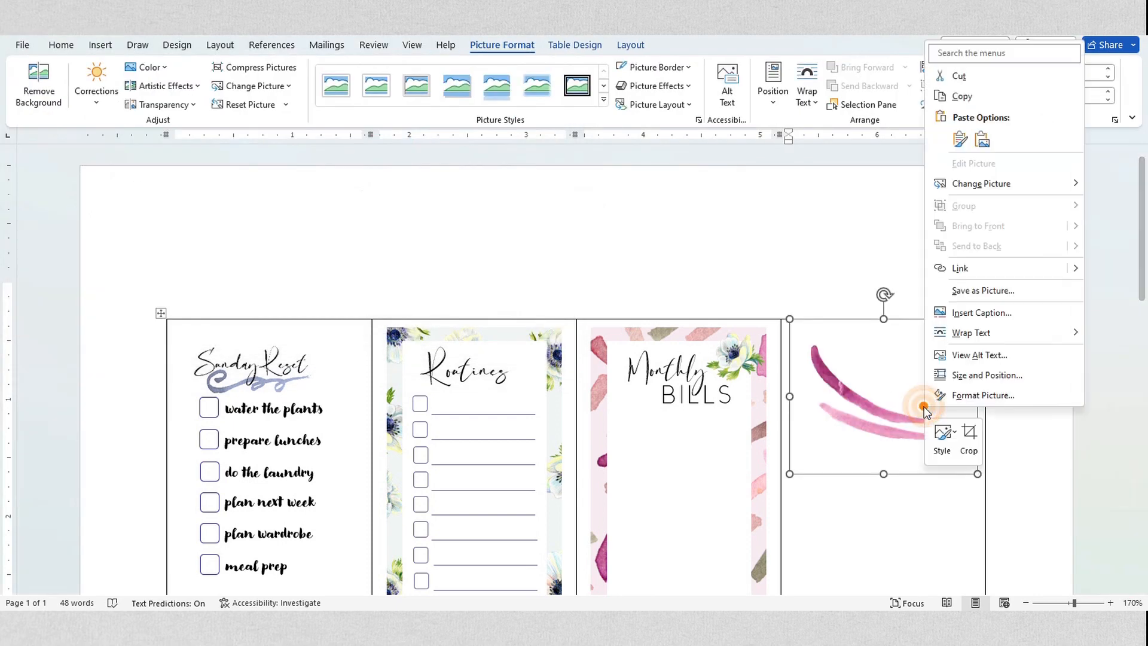
left_click(970, 332)
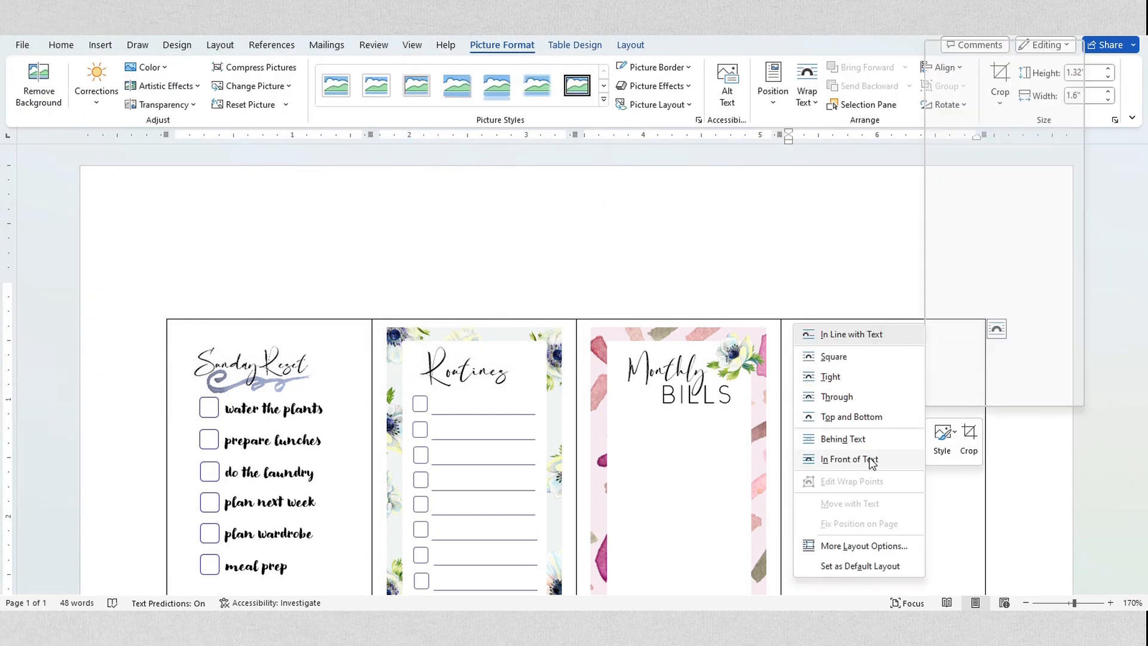
left_click(849, 458)
left_click_drag(867, 454, 680, 451)
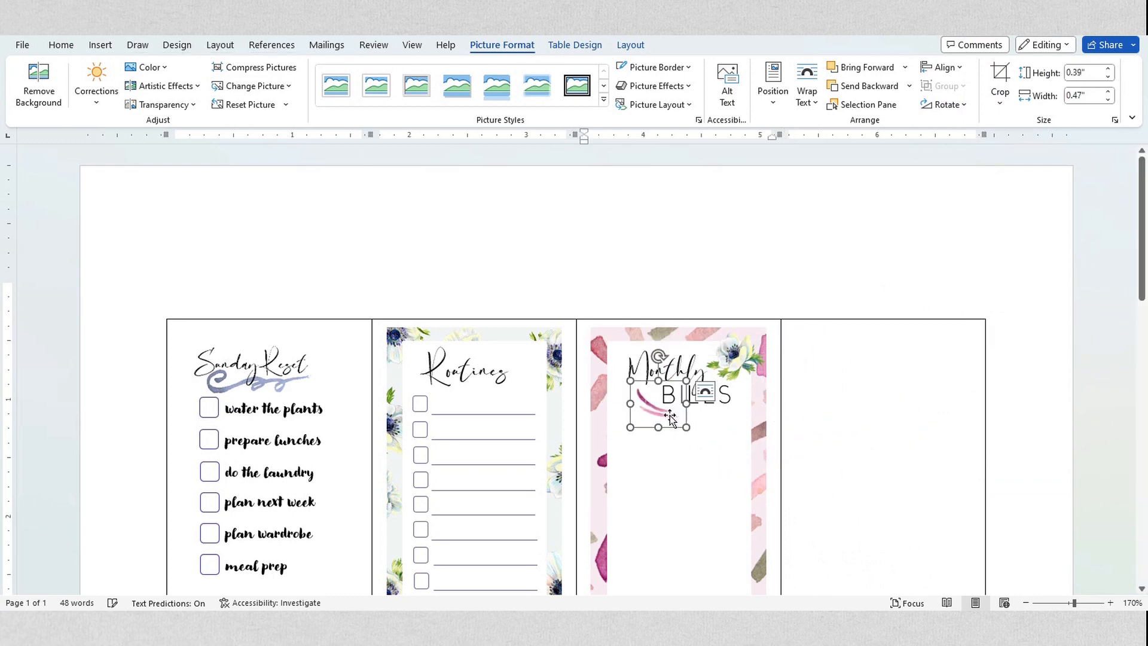
left_click_drag(672, 418, 667, 412)
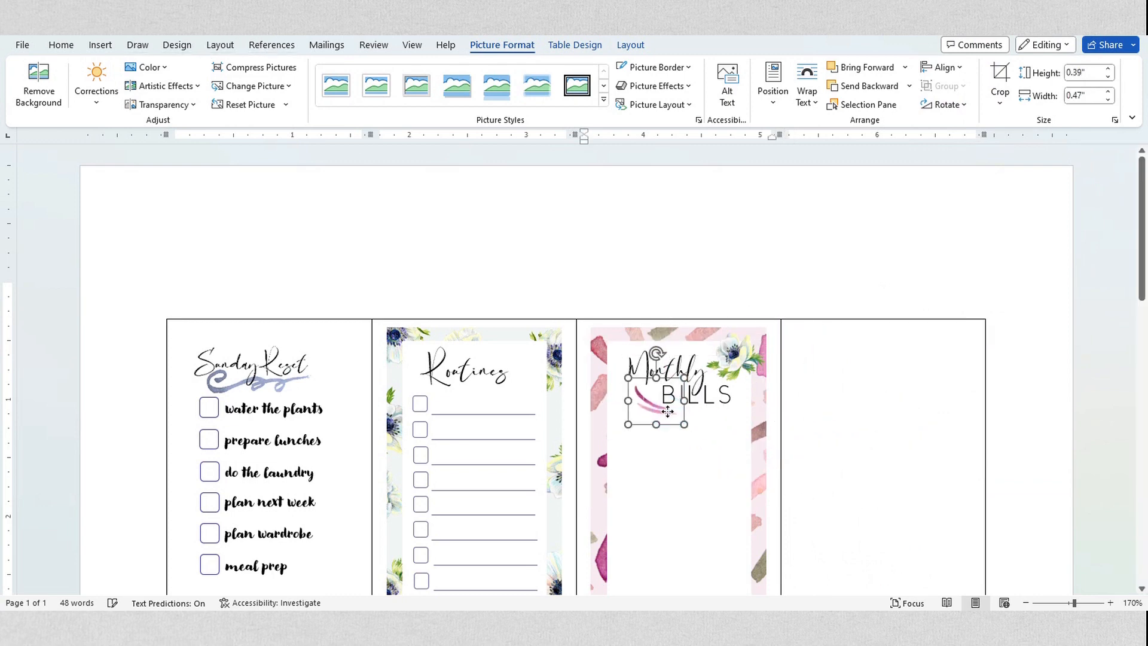
Copy the column of checkboxes from the Routines sticker and paste it into the empty fourth cell.
scroll(692, 435, "down", 1)
left_click(423, 389)
right_click(422, 389)
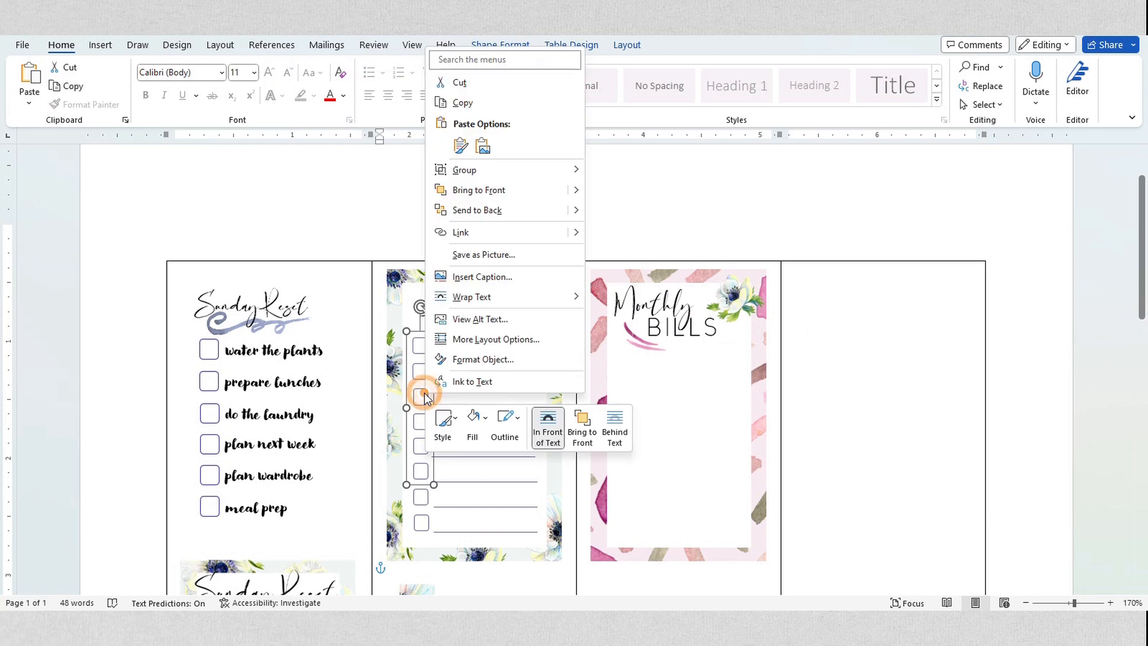
left_click(482, 103)
left_click(823, 359)
right_click(822, 358)
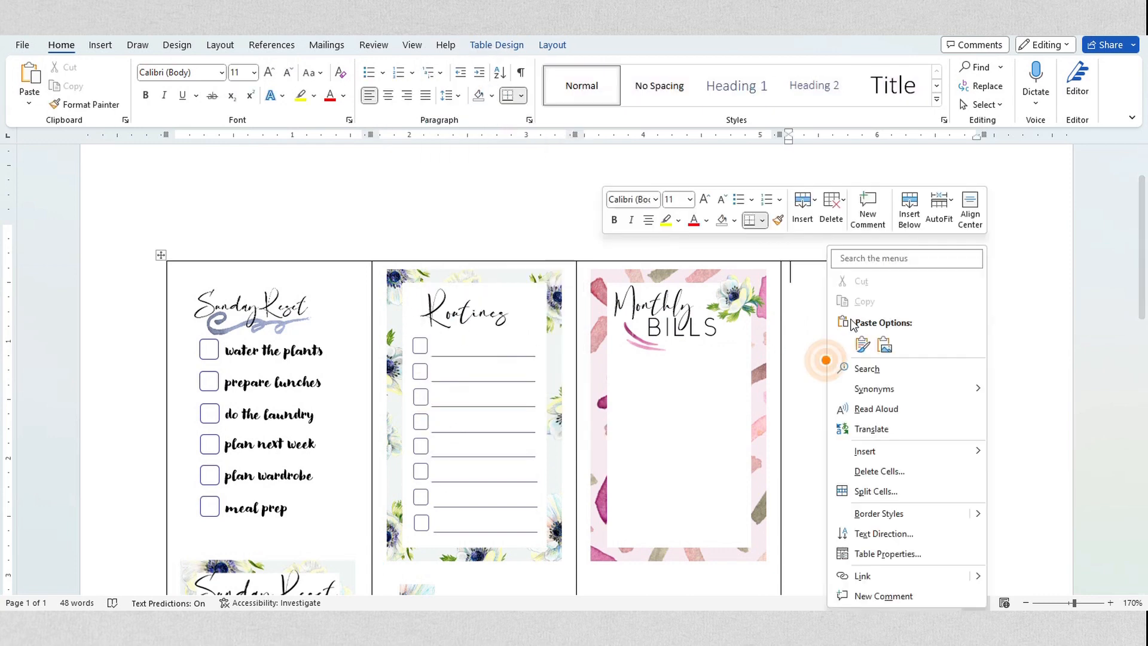
left_click(848, 341)
Place the pasted checkboxes along the left edge of the Monthly Bills panel, with black outlines and 0.11 by 0.11 inches each.
left_click(806, 325)
left_click_drag(811, 319, 635, 475)
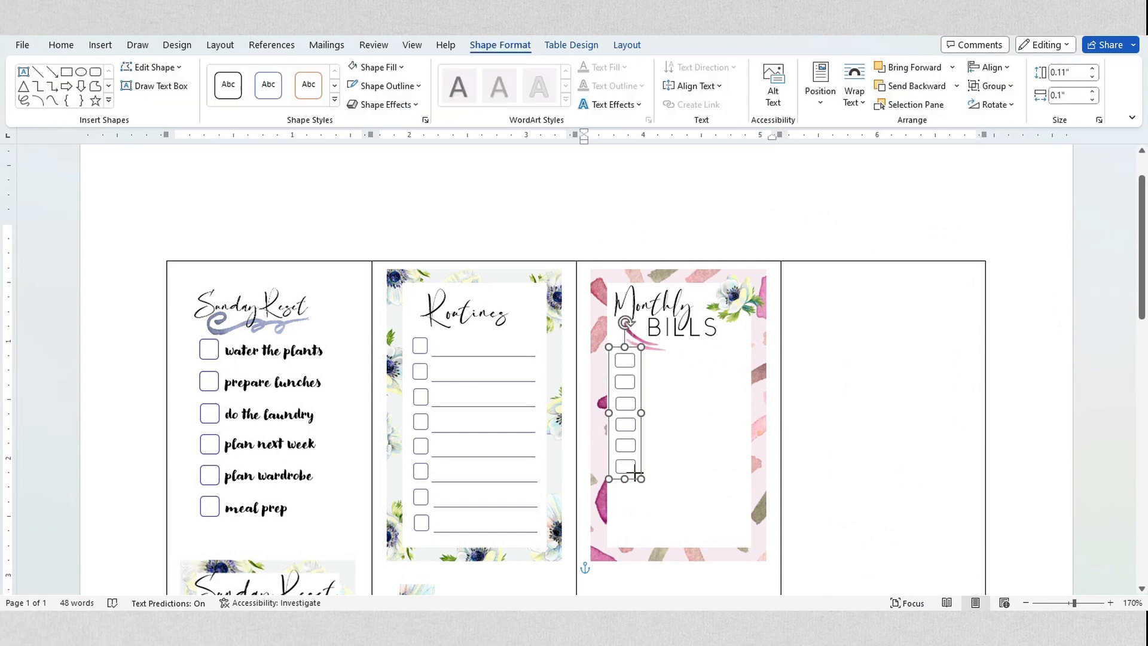
left_click_drag(633, 474, 628, 473)
left_click(623, 359)
key("ctrl+a")
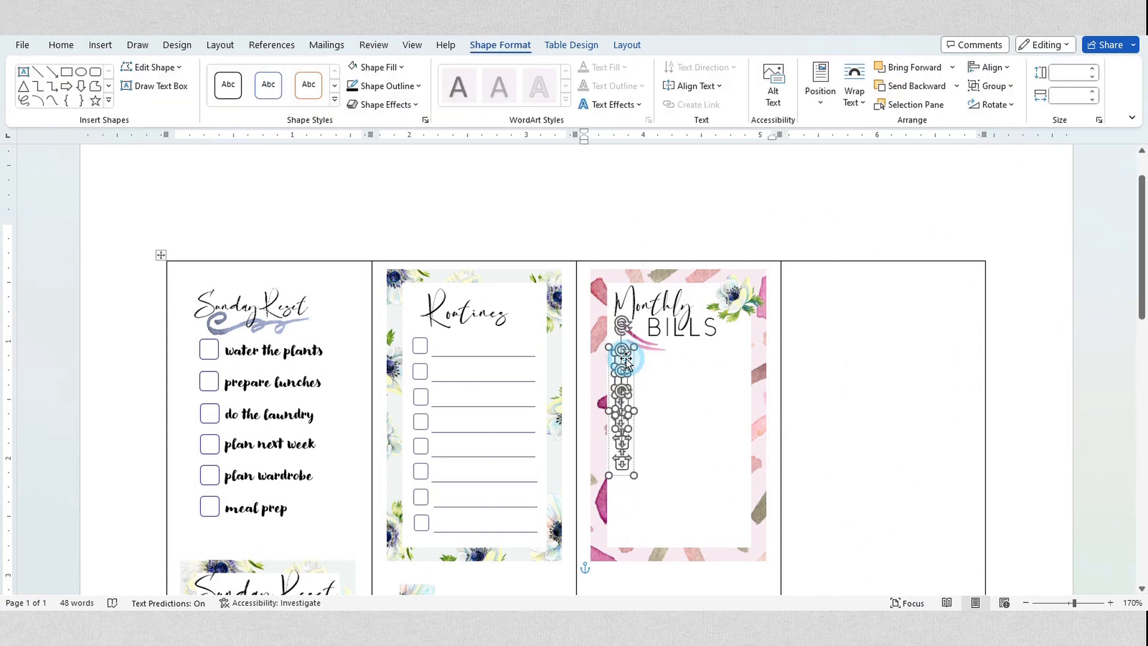
left_click(710, 411)
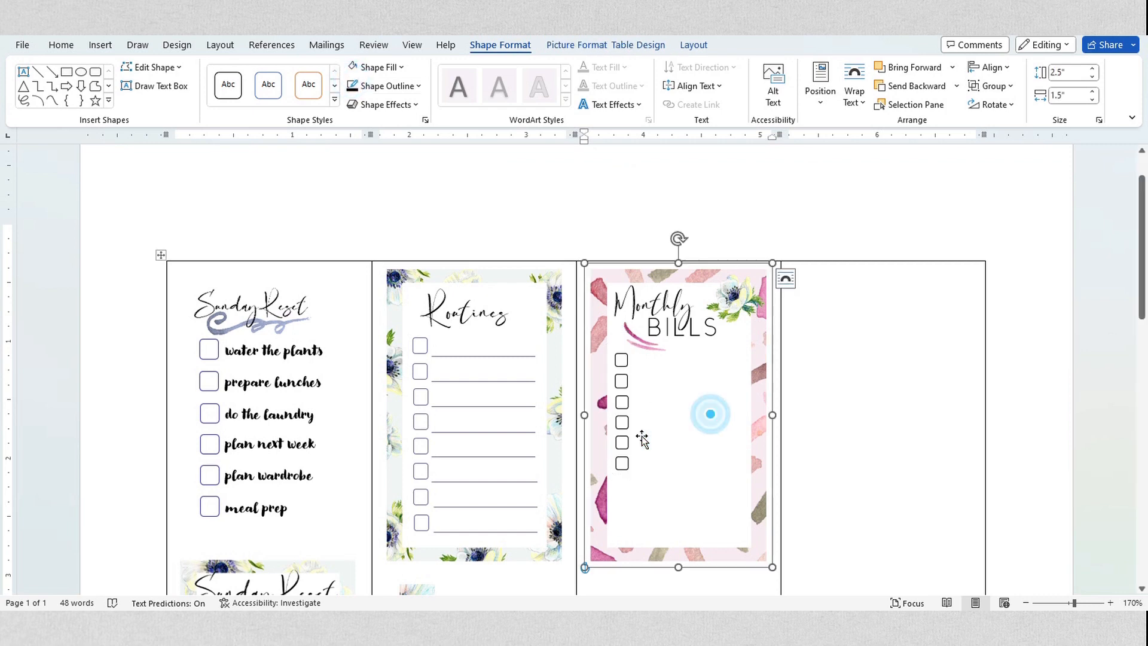
Place a copy of the chore-list text box beside the Monthly Bills checkboxes and replace its text with MORTGAGE in 5 pt Alcubierre.
scroll(622, 440, "down", 2)
left_click(519, 521)
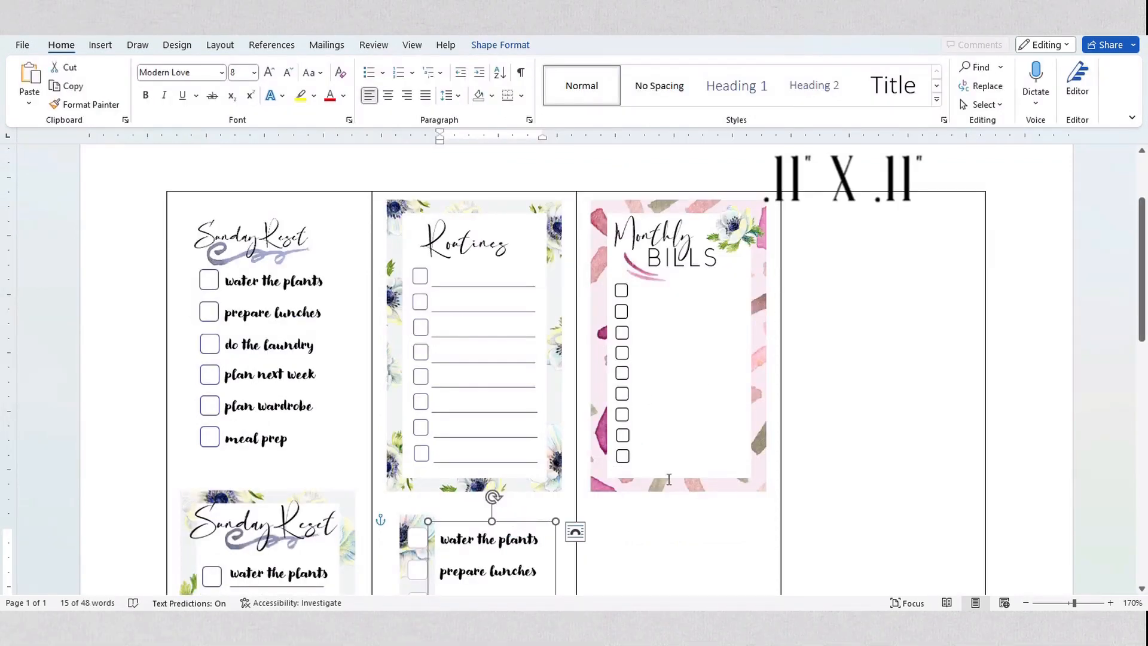
right_click(817, 320)
left_click(836, 342)
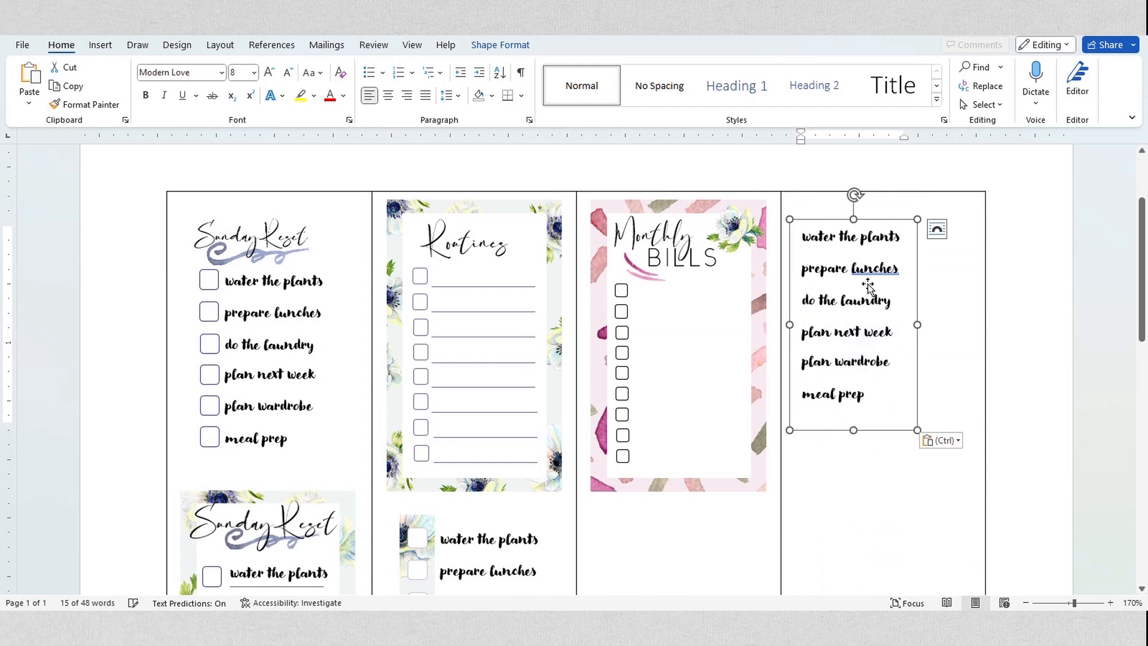
left_click_drag(915, 282, 758, 334)
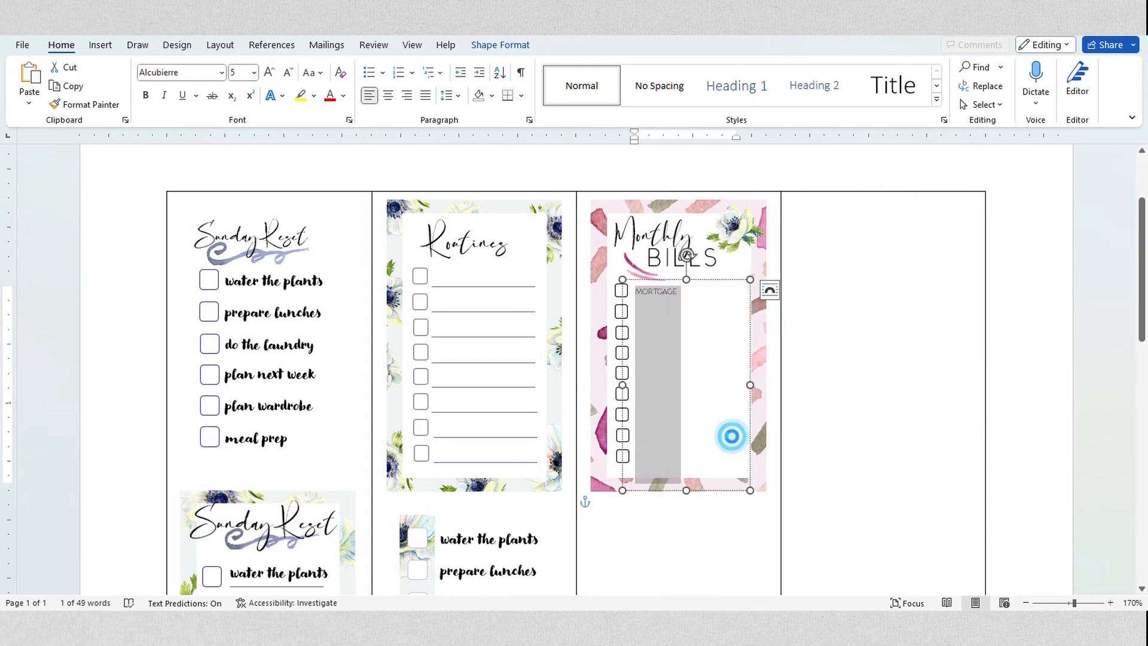
Expand the character spacing of the MORTGAGE text by 2.5 pt.
key("ctrl+d")
left_click(512, 202)
left_click(515, 221)
left_click_drag(630, 198, 607, 197)
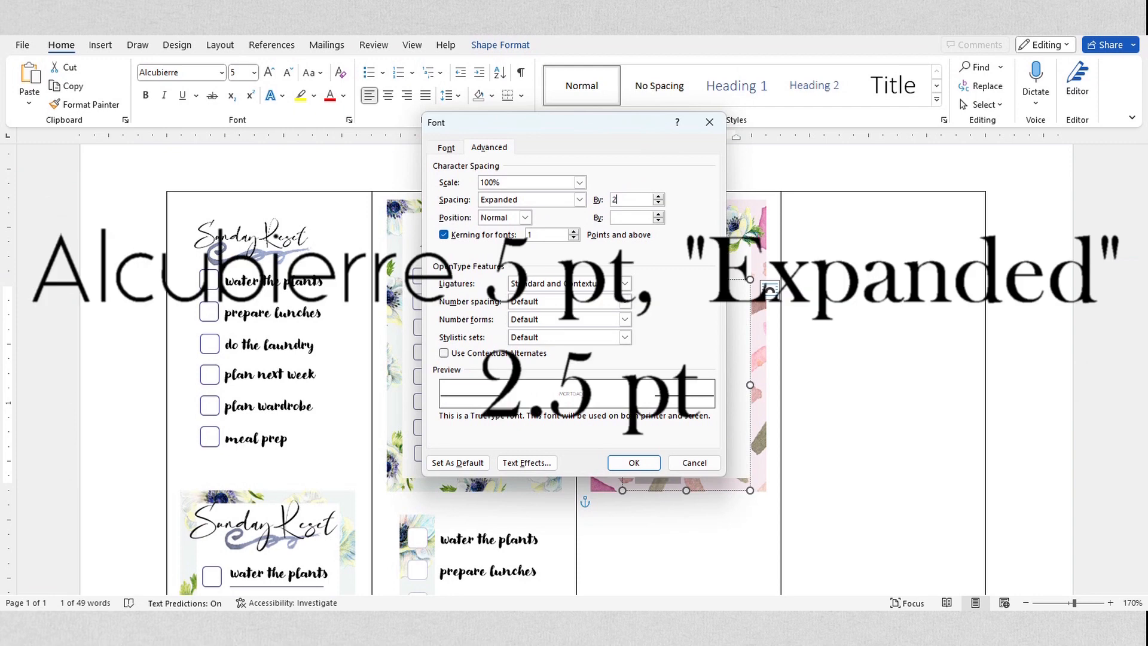
type("2.5")
key("Return")
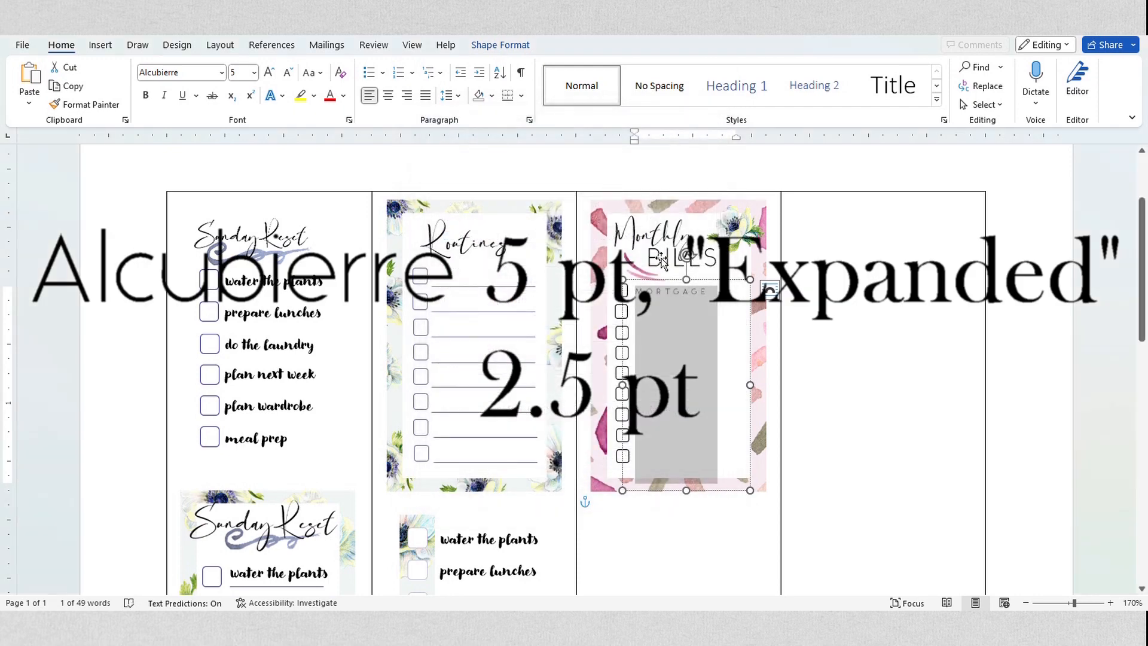
Complete the bold bills list below MORTGAGE with ELECTRICITY, GAS, WATER, CABLE, PHONE, VISA and TARGET CARD, one beside each checkbox.
left_click(688, 308)
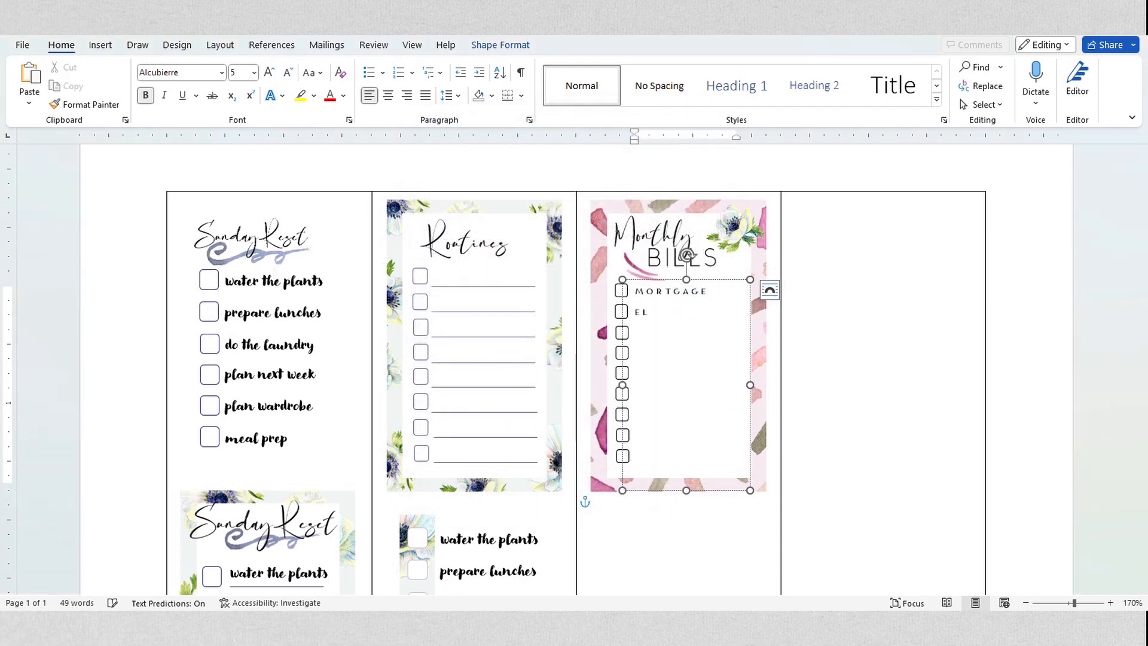
type("ELECTRICIT")
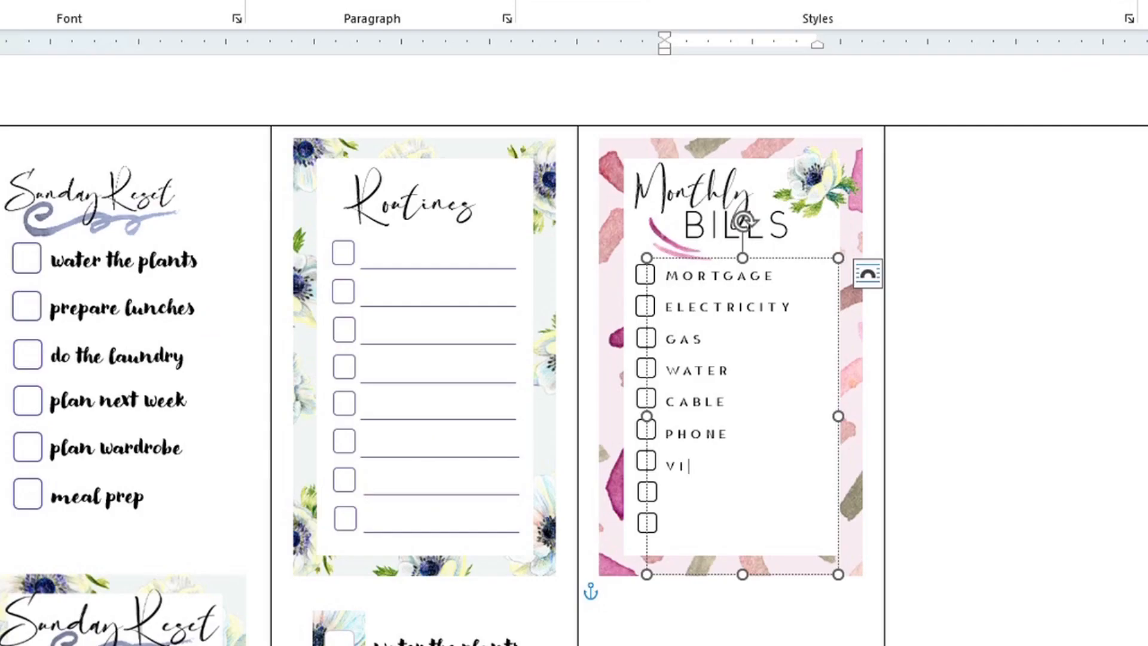
type("SA")
key("Return")
type("TARGET CARD")
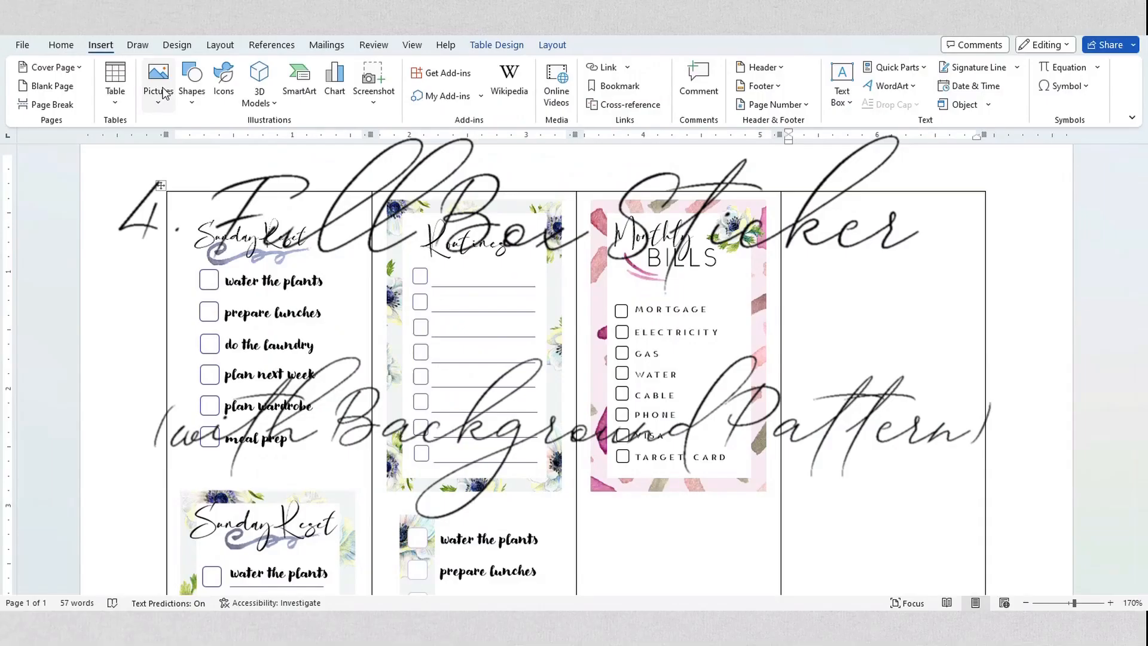
Draw a 2.5 by 1.5 inch rectangle with dark gray fill and no outline in the fourth cell.
left_click(185, 103)
left_click(232, 141)
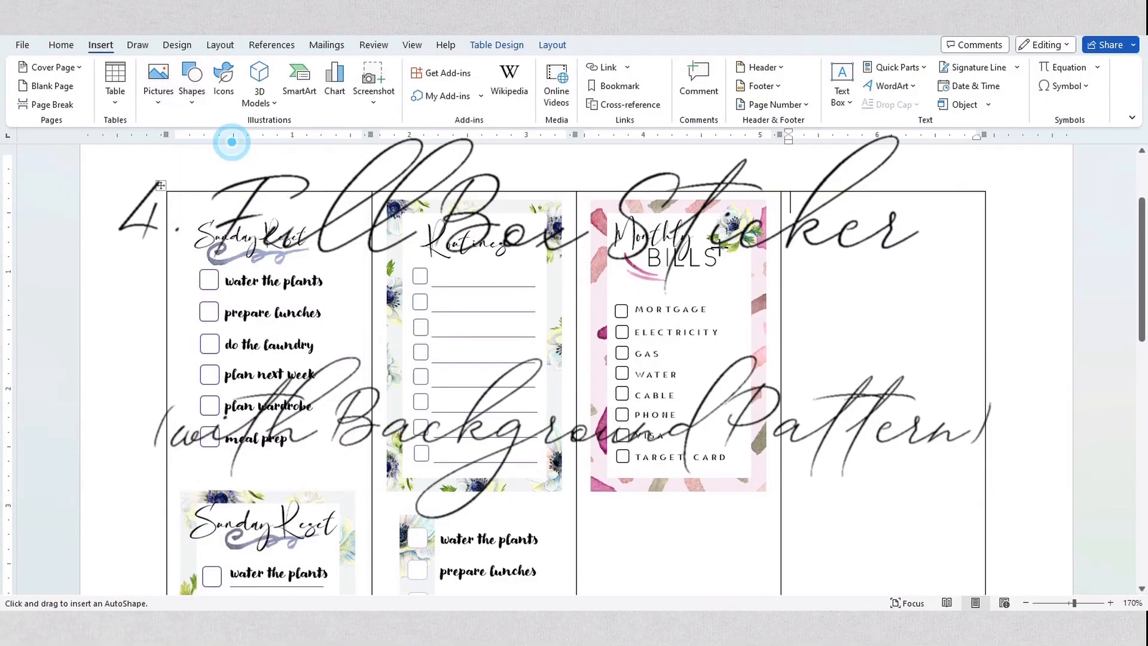
left_click_drag(804, 214, 970, 515)
Insert the geranium (3) picture from the GeraniumClipart PNG folder.
left_click(381, 68)
left_click(376, 142)
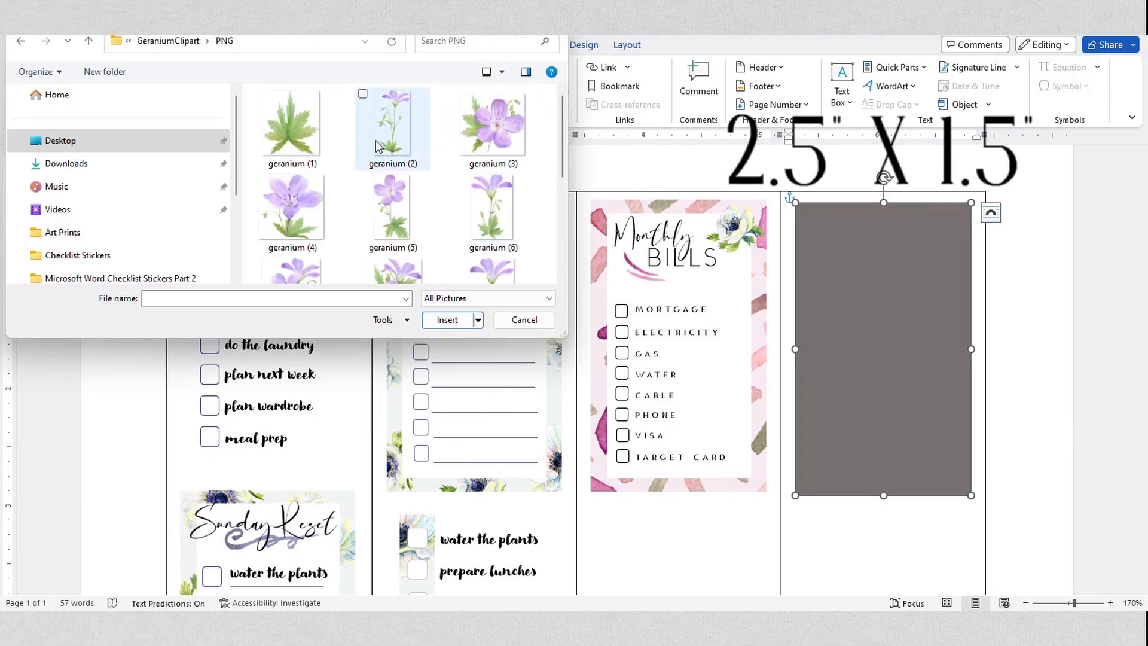
left_click(376, 144)
left_click(473, 144)
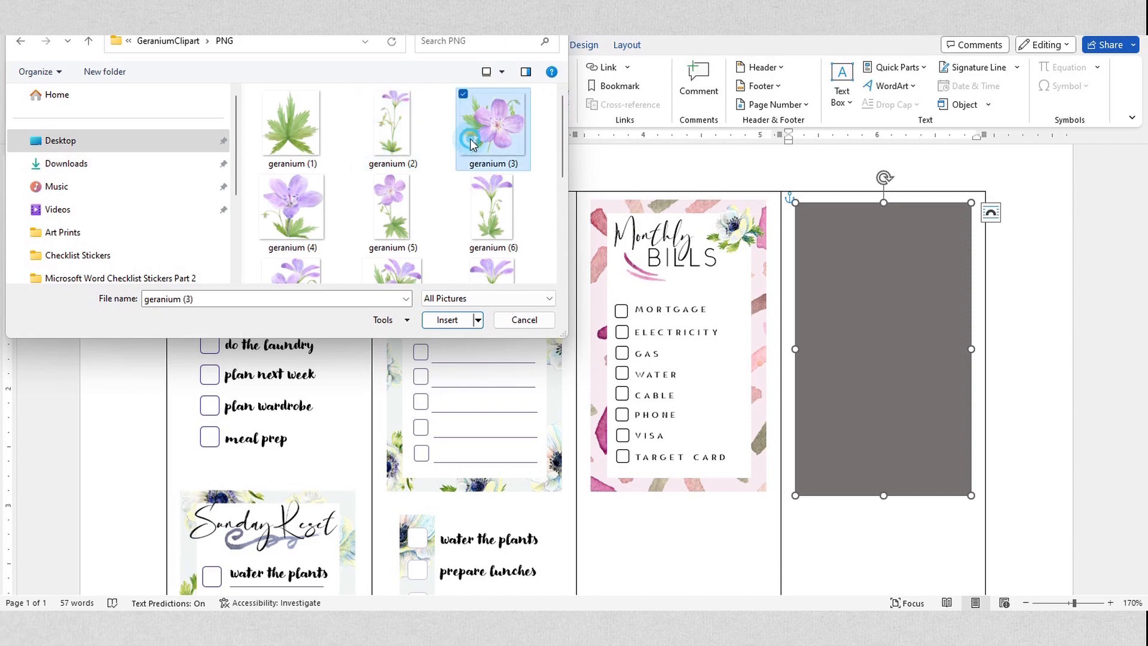
left_click(469, 319)
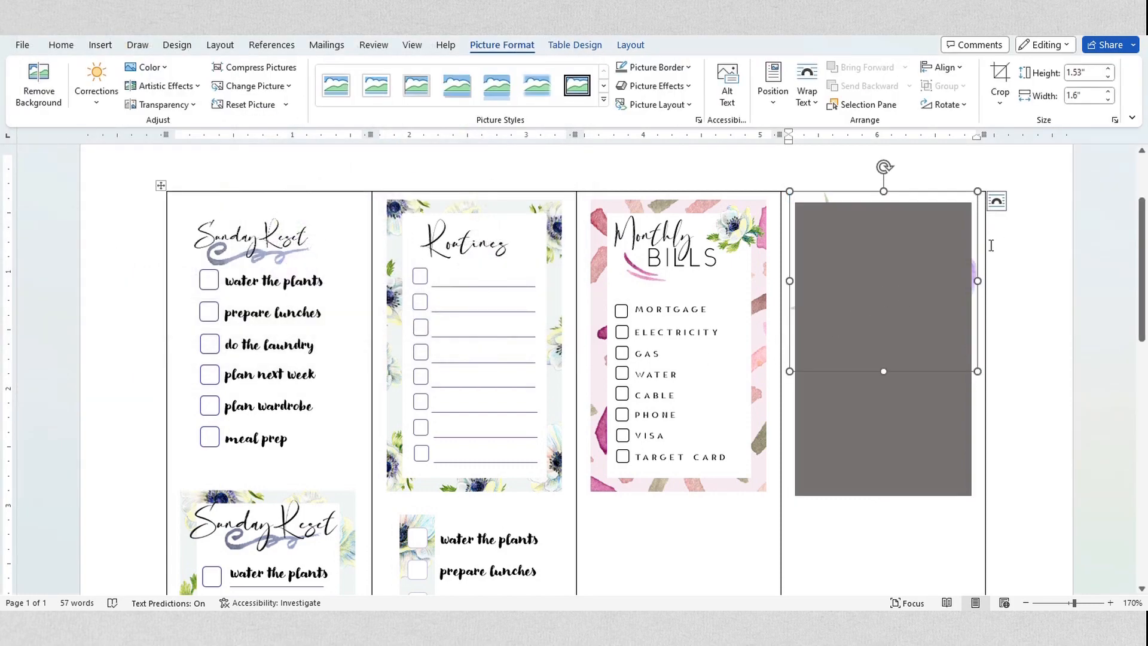
Place the geranium in front of text at the gray rectangle's upper left, and shrink a second geranium at its lower left to 0.95 inches square.
right_click(977, 250)
mouse_move(1053, 533)
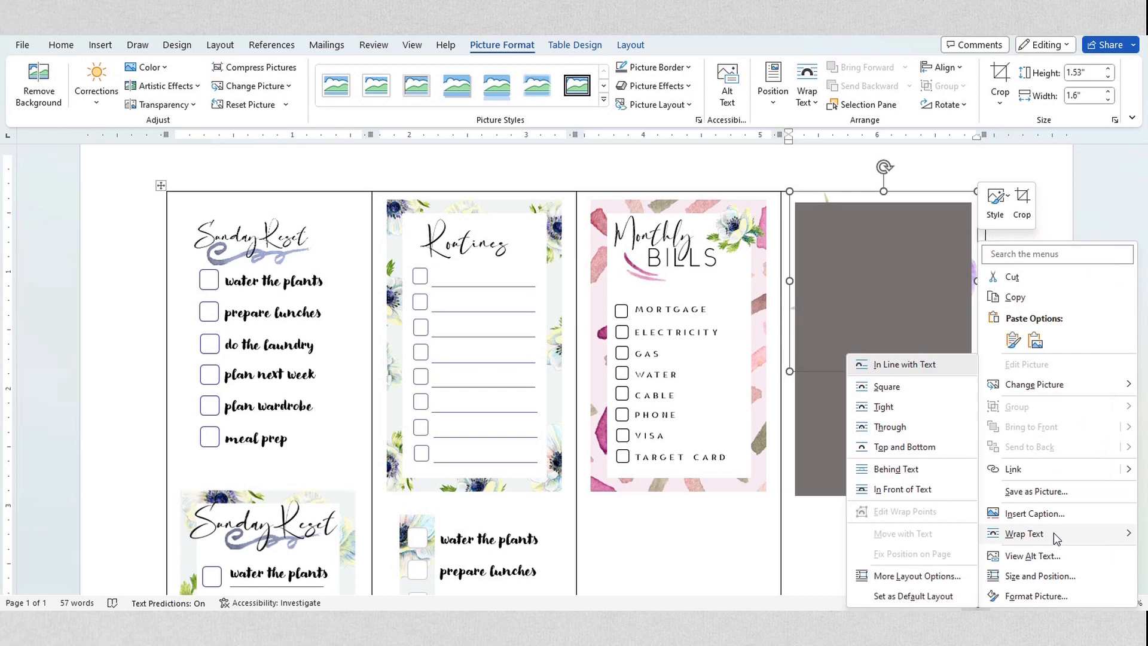
left_click(944, 486)
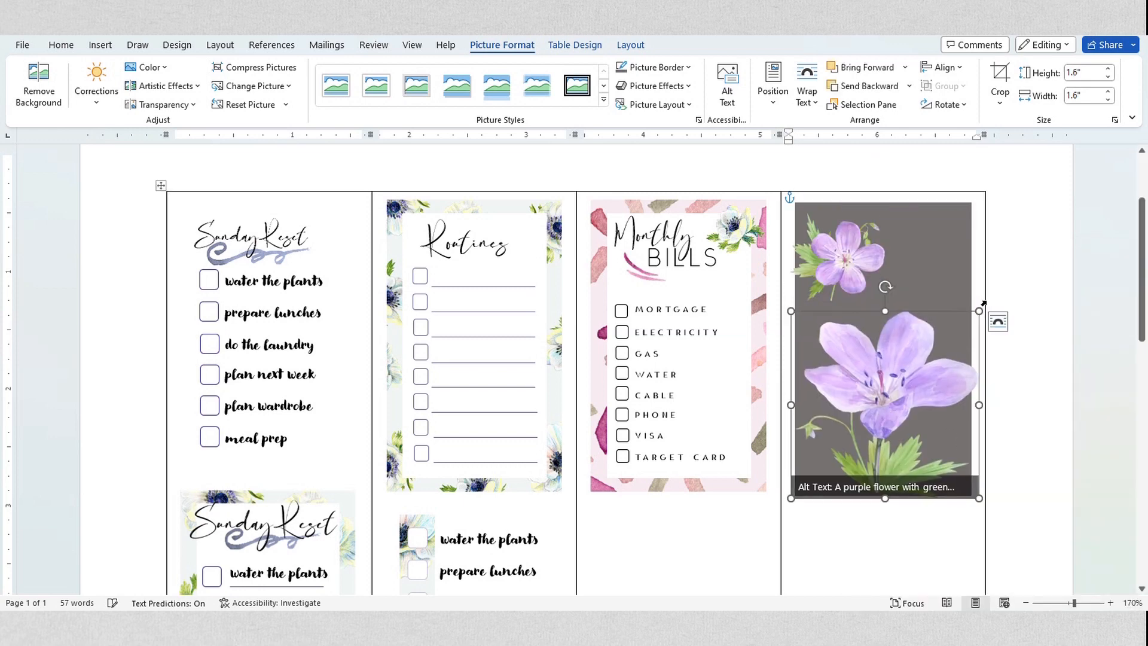
left_click_drag(979, 308, 903, 386)
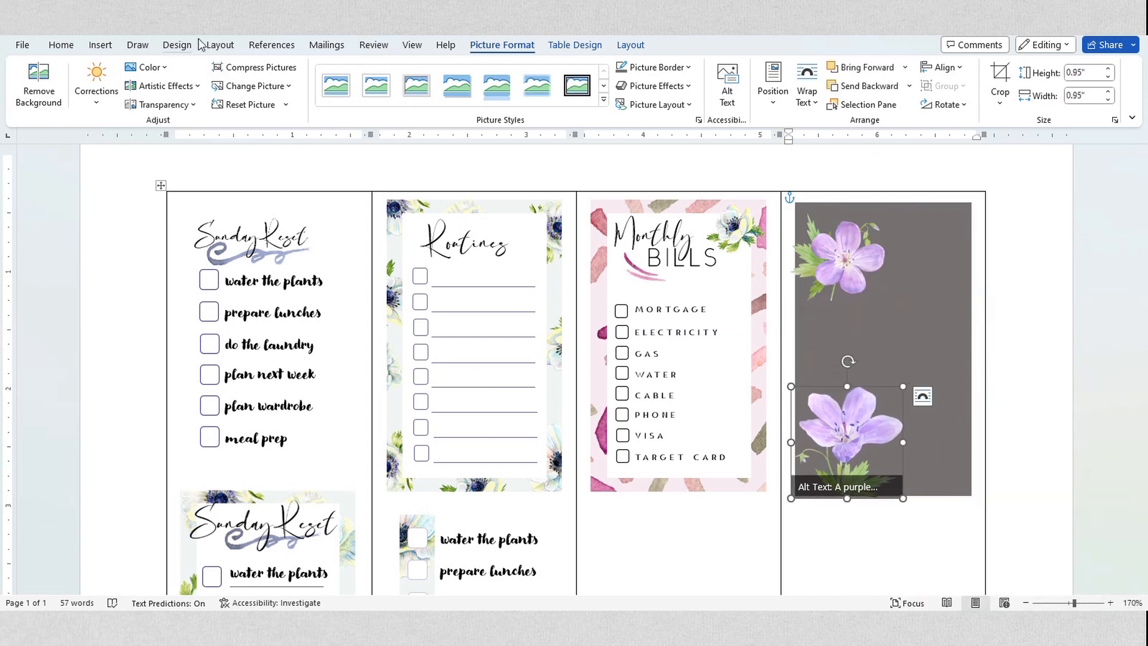
Insert the geranium (8) picture from the GeraniumClipart PNG folder.
left_click(101, 45)
left_click(158, 81)
left_click(163, 145)
scroll(444, 138, "down", 1)
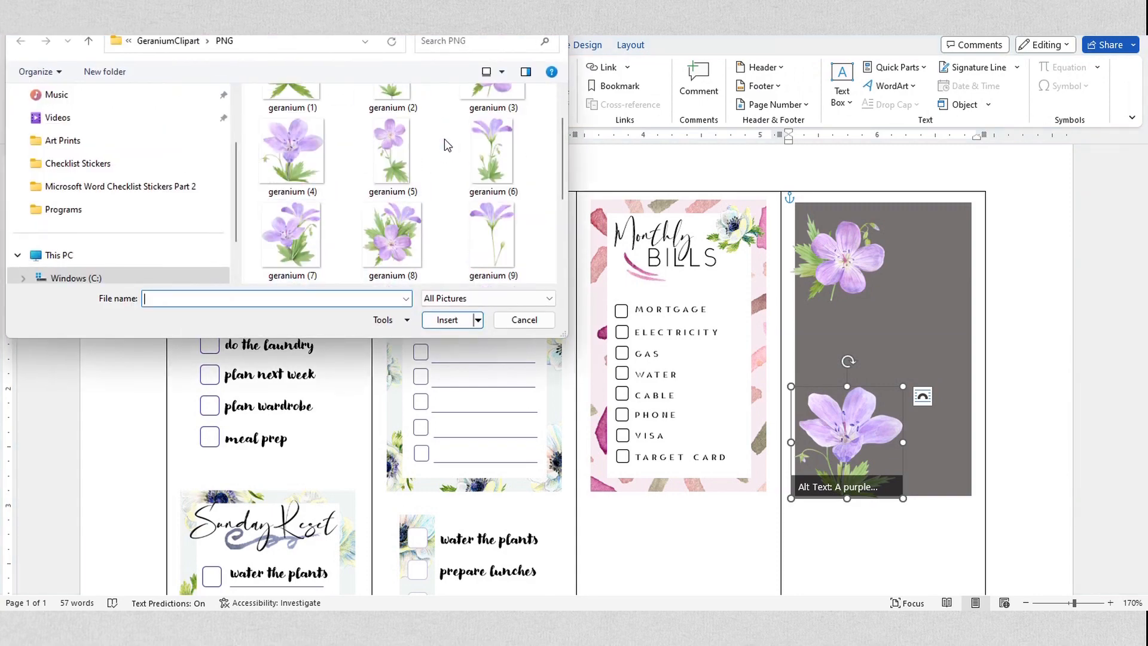
double_click(392, 237)
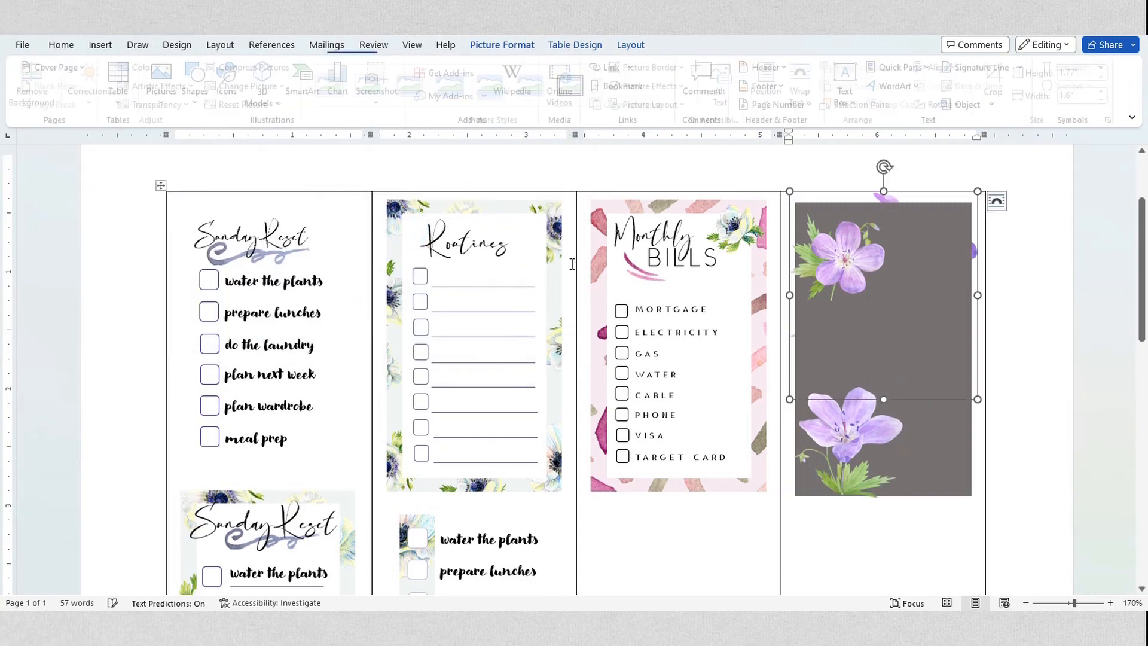
Set the geranium cluster in front of text, shrink it to about 0.63 by 0.56 inches and place it near the gray rectangle's right edge.
right_click(919, 200)
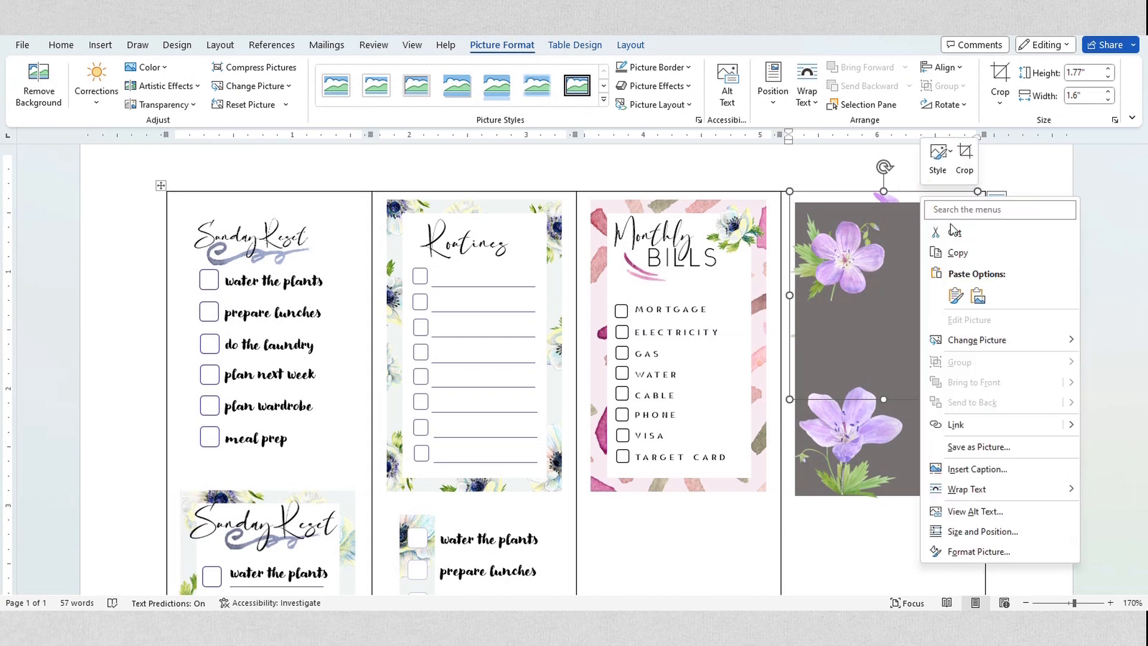
mouse_move(973, 492)
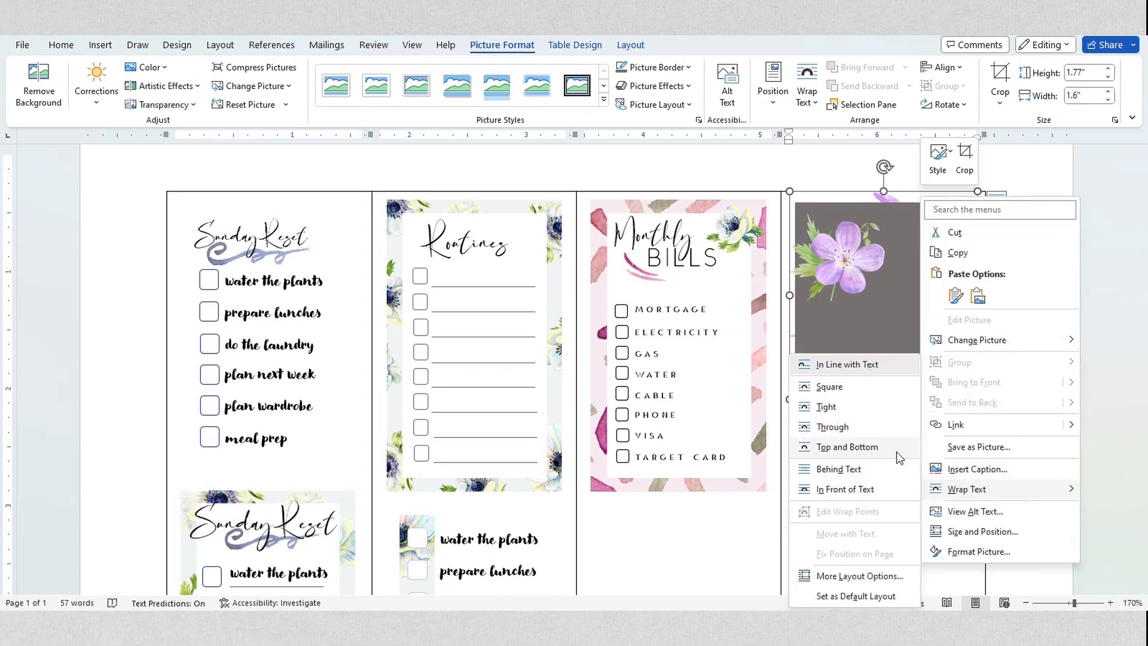
left_click(885, 490)
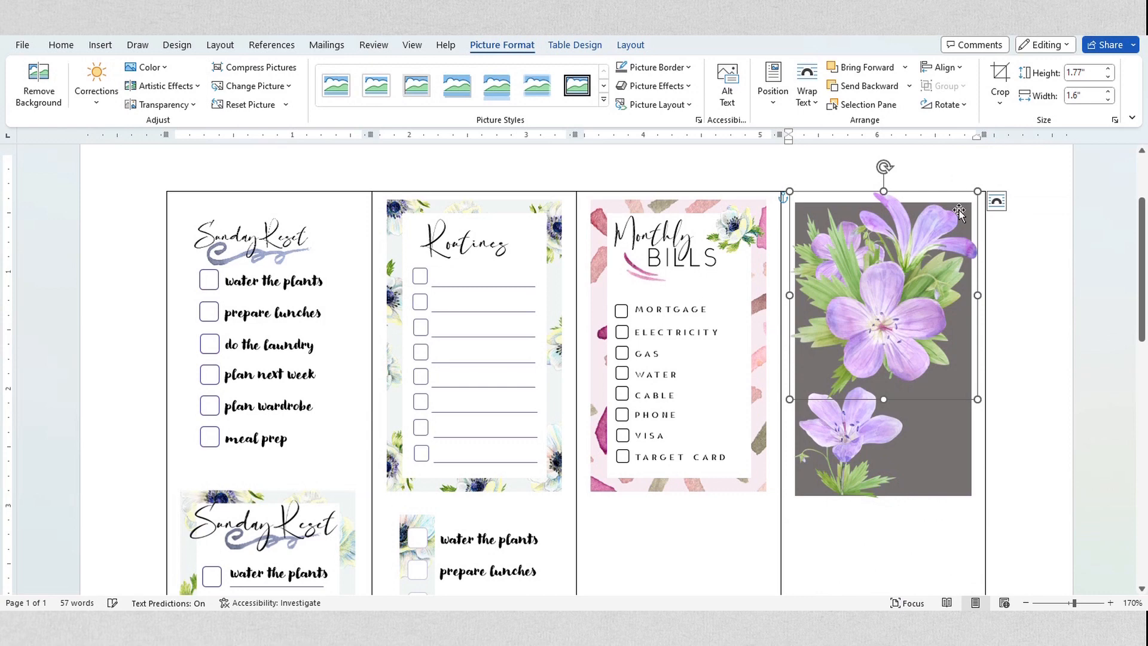
left_click_drag(976, 190, 956, 323)
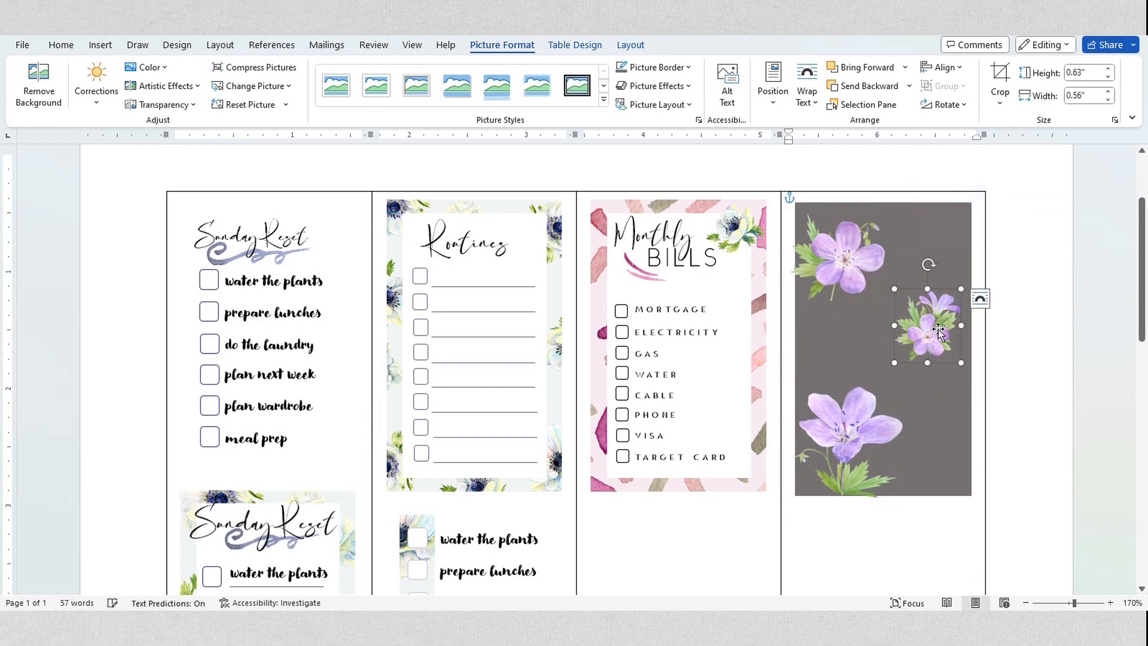
Insert another geranium blossom, sized about 0.57 by 0.58 inches at the gray rectangle's lower right edge, and flip it horizontally.
left_click(94, 47)
left_click(148, 92)
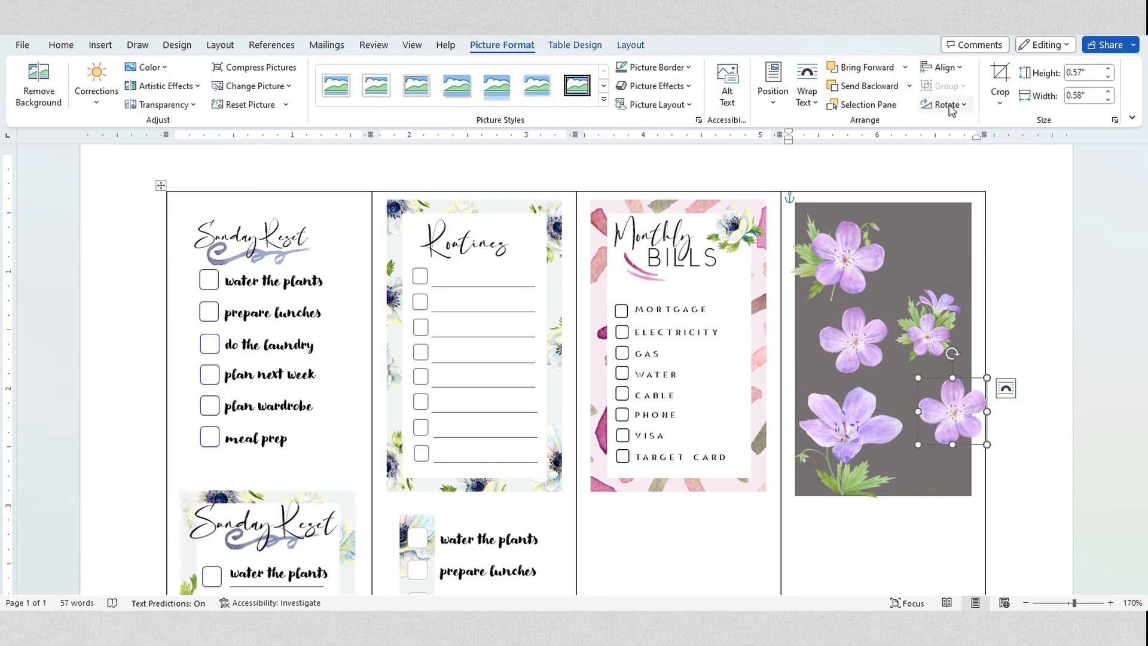
left_click(950, 105)
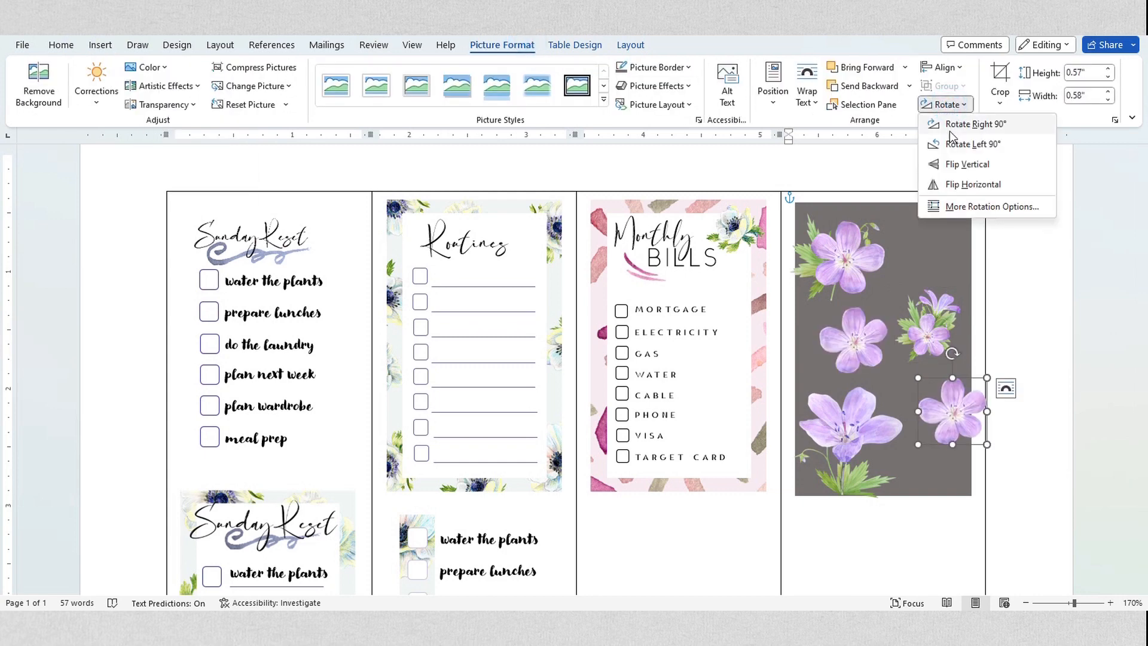
left_click(950, 177)
Set the large geranium picture in the fourth column to wrap in front of text.
right_click(901, 198)
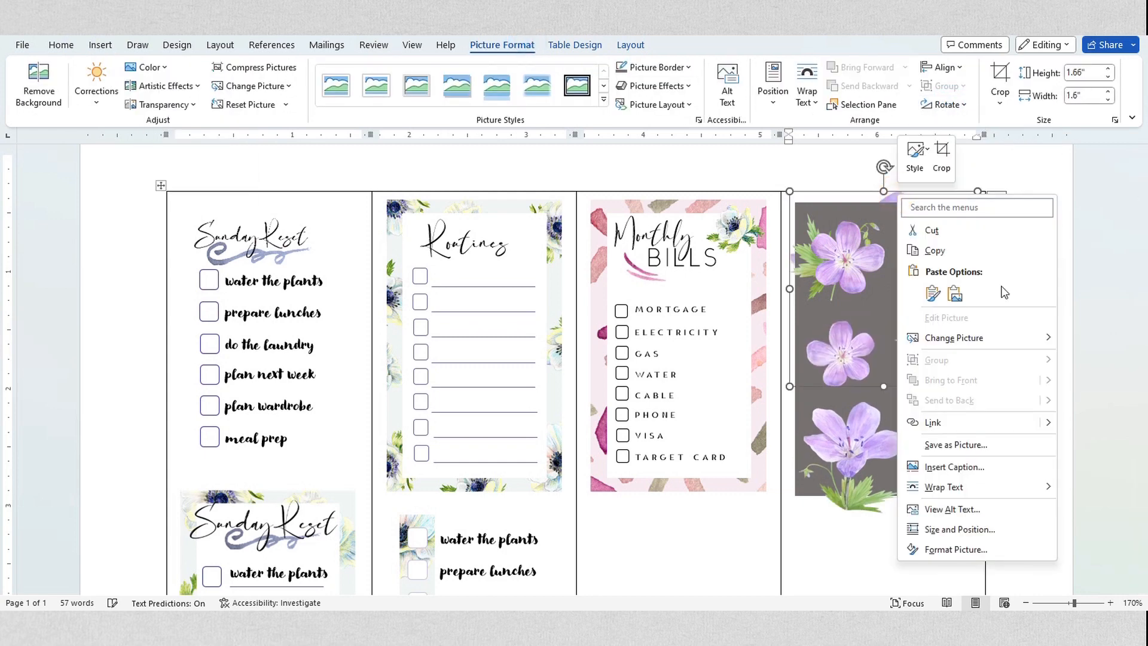
mouse_move(981, 485)
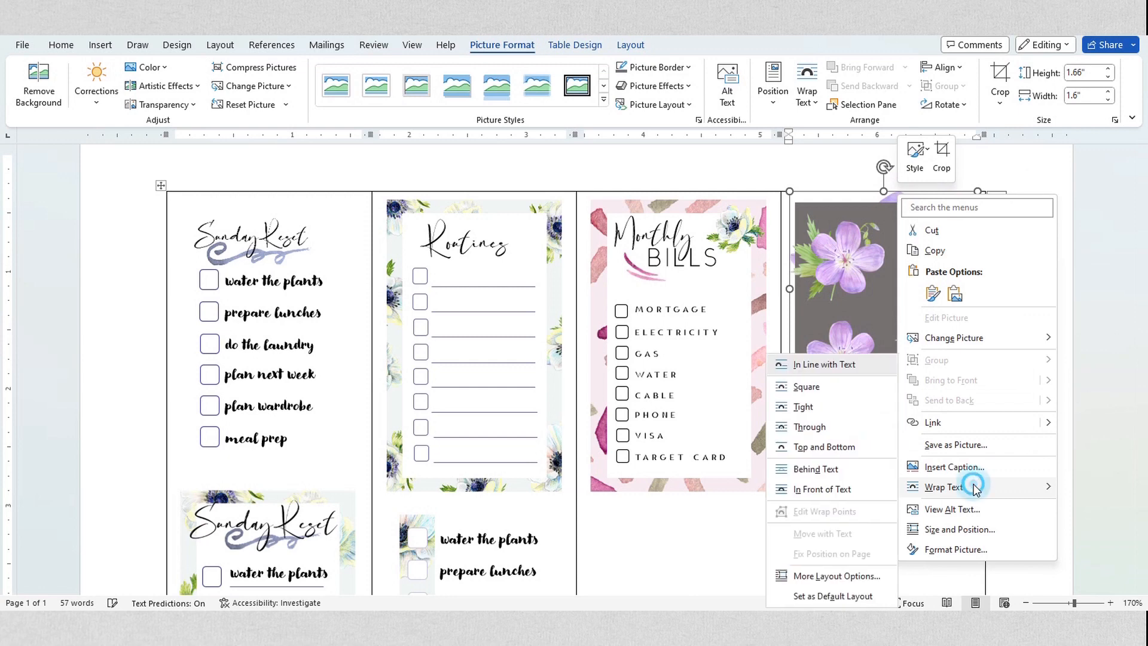
left_click(837, 489)
Crop the geraniums overhanging the gray rectangle's left, top and right edges so they end flush with its borders.
left_click(831, 263)
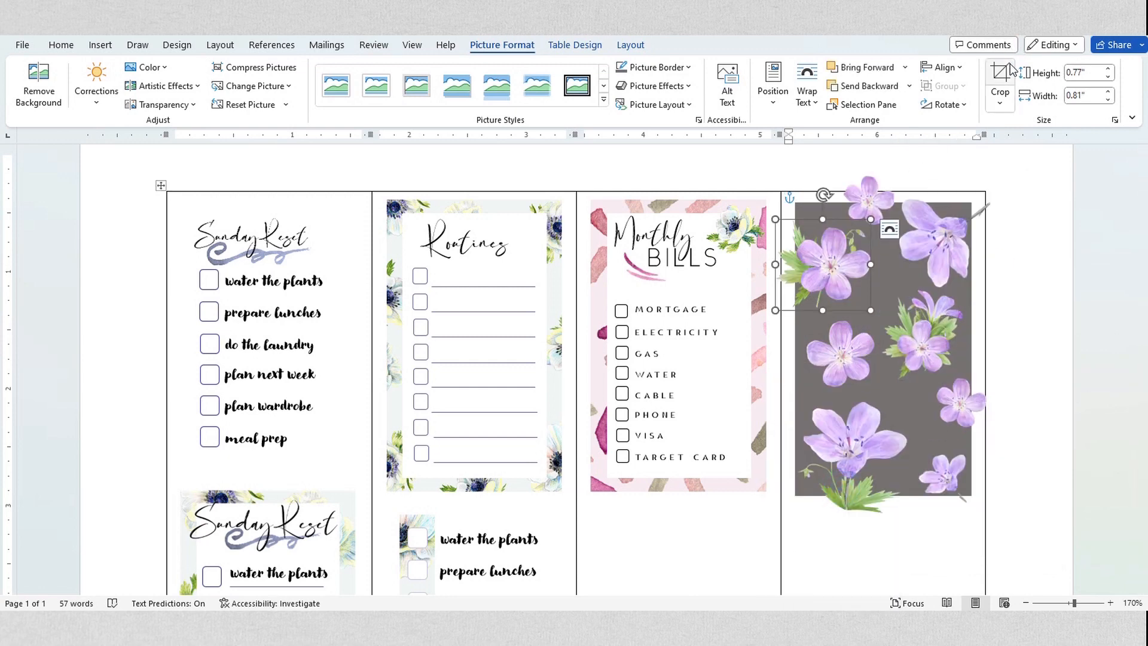
left_click(1009, 70)
left_click_drag(775, 265, 780, 261)
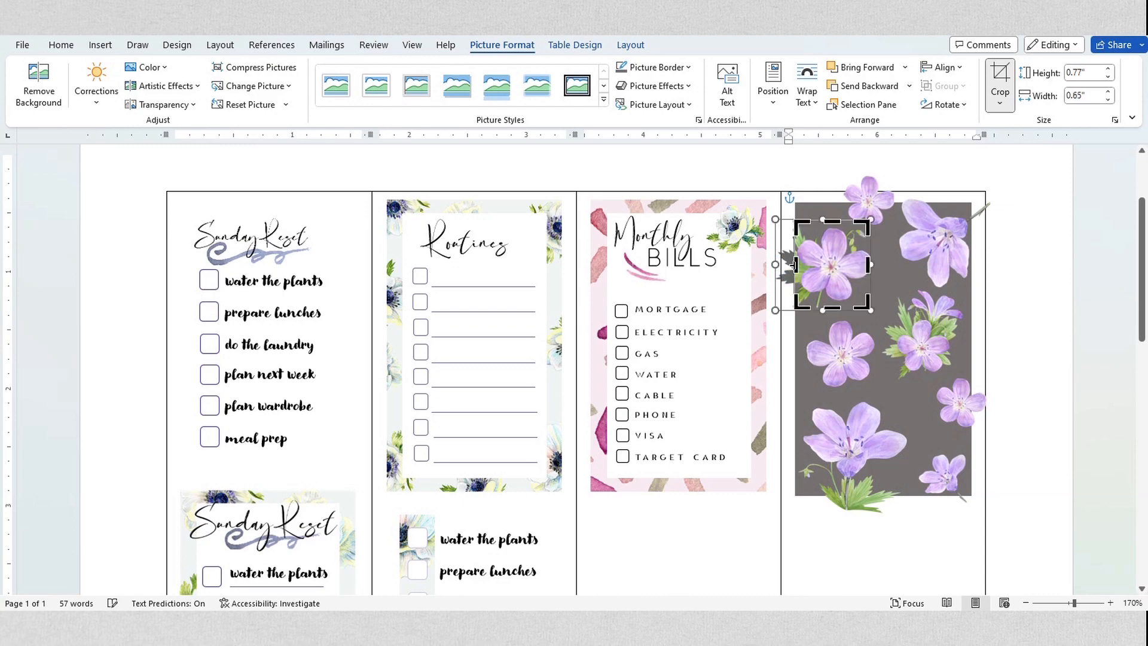
left_click(1044, 308)
left_click(947, 251)
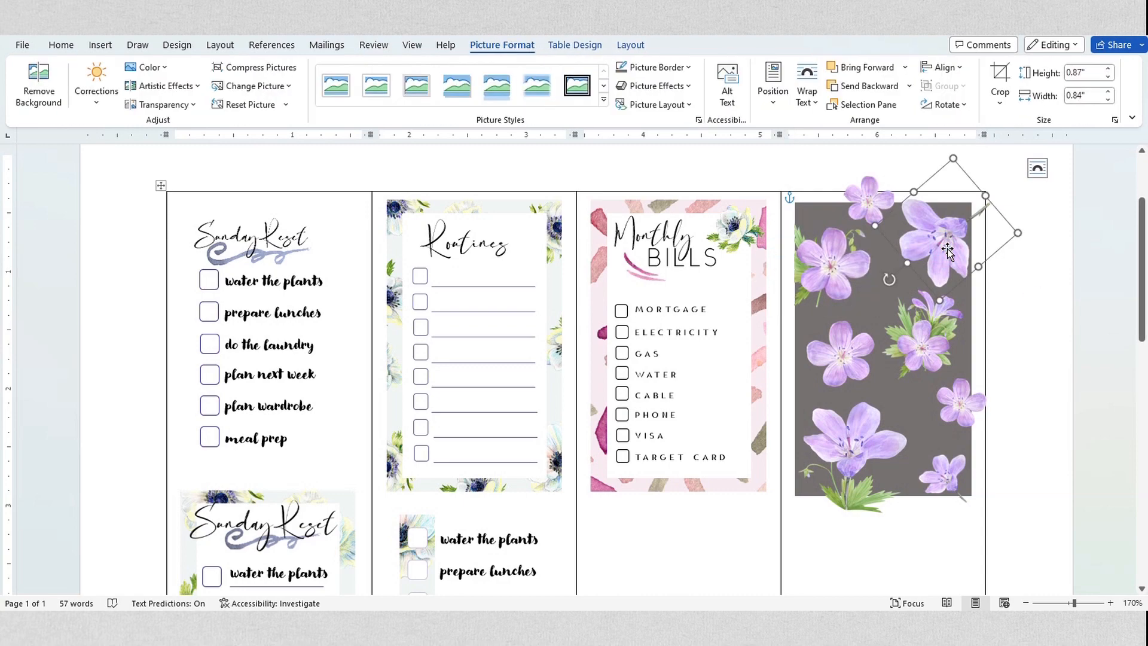
left_click(973, 407)
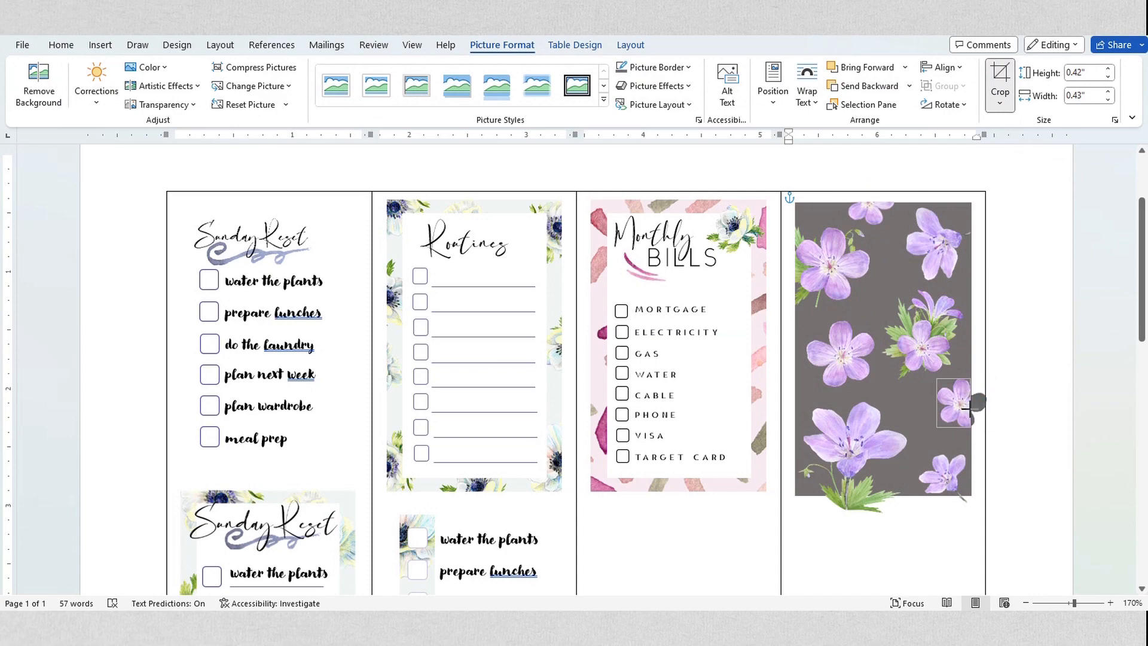
left_click(1103, 398)
Crop the anemone pattern to 1.5 inches wide by 3.75 inches high and place it below the Monthly Bills sticker.
left_click(993, 70)
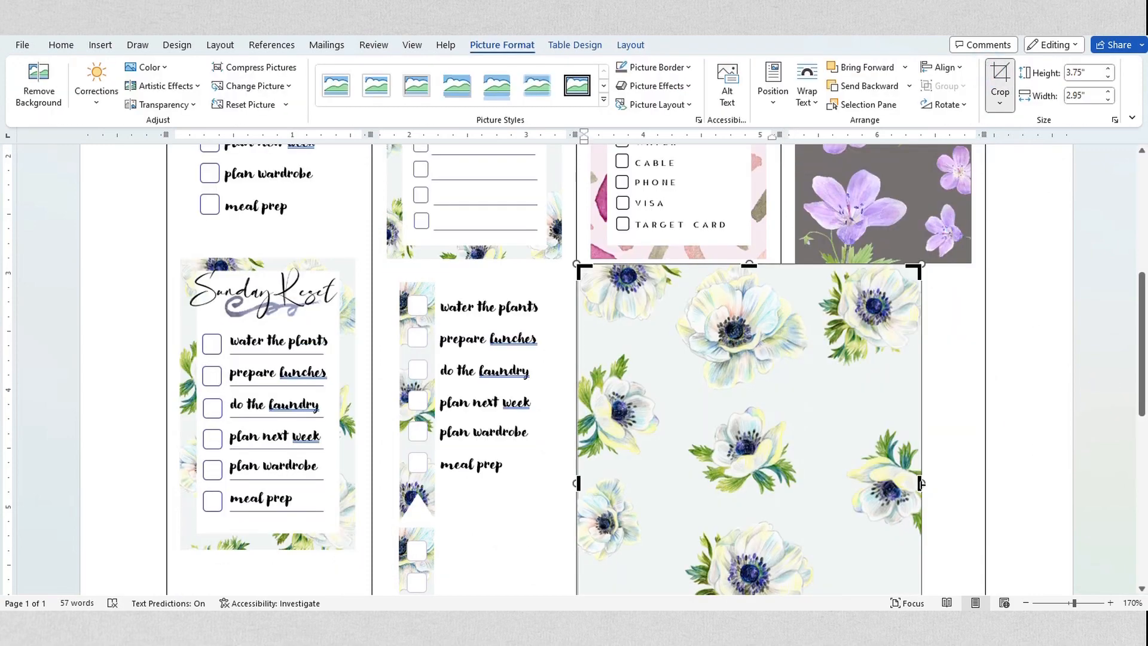
left_click_drag(921, 483, 766, 492)
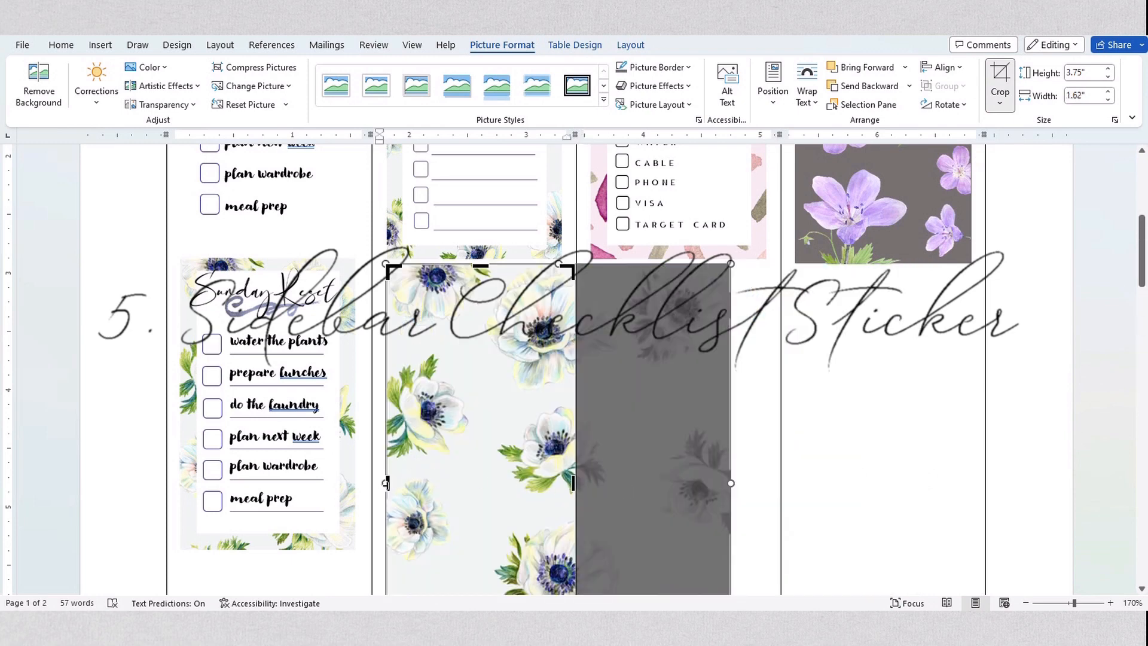
left_click_drag(386, 483, 398, 483)
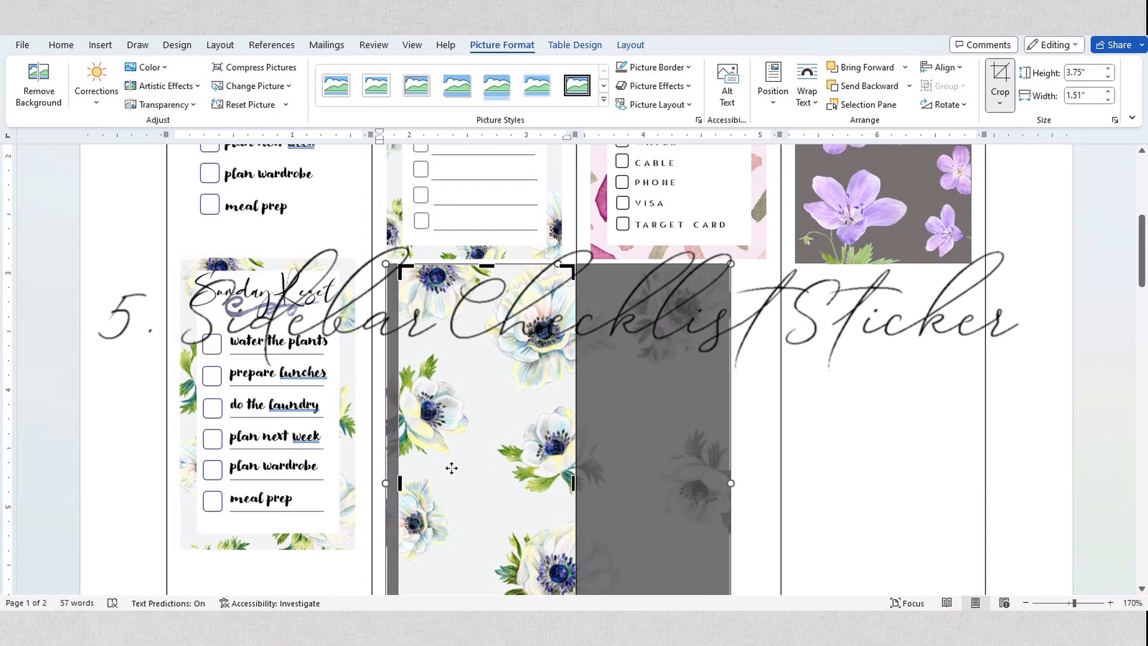
left_click_drag(399, 484, 400, 485)
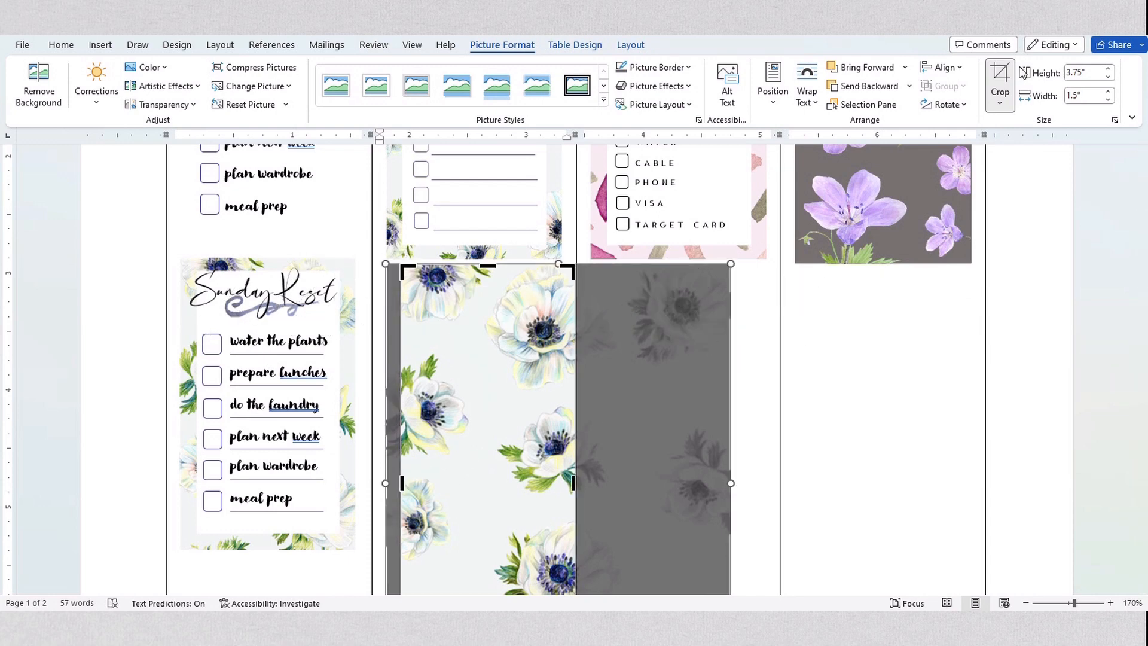
left_click(1007, 69)
left_click_drag(507, 390, 700, 397)
scroll(711, 390, "down", 3)
scroll(731, 376, "up", 4)
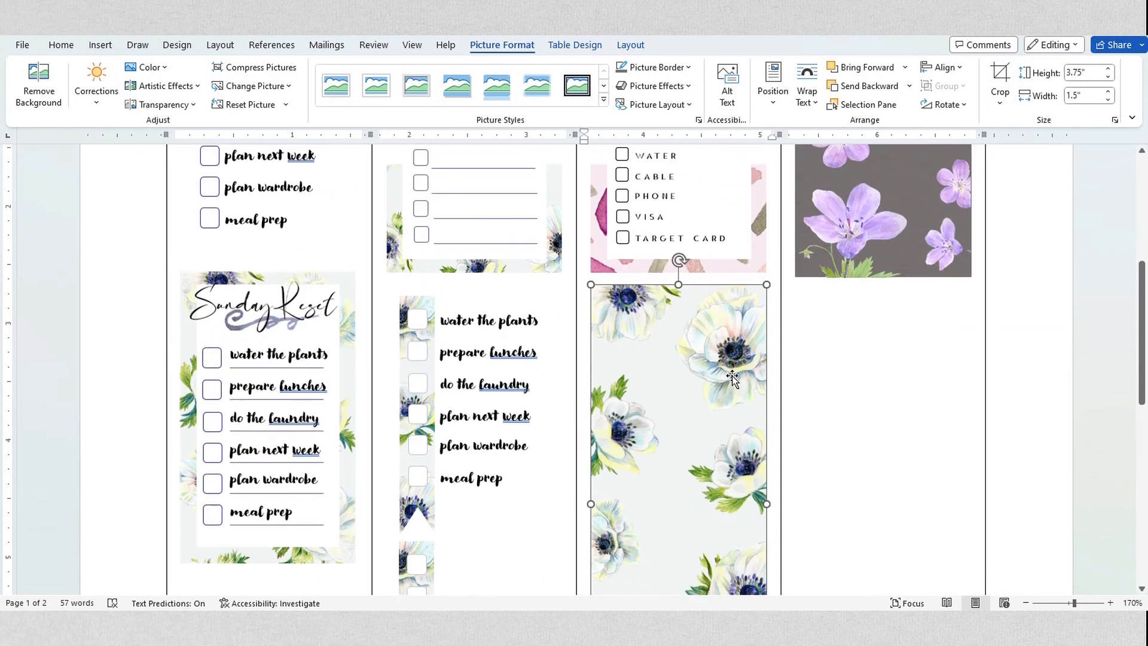
Draw a rectangle about 1.69 by 1.15 inches in the empty space beside the anemone pattern and start editing its height.
left_click(100, 45)
left_click(192, 84)
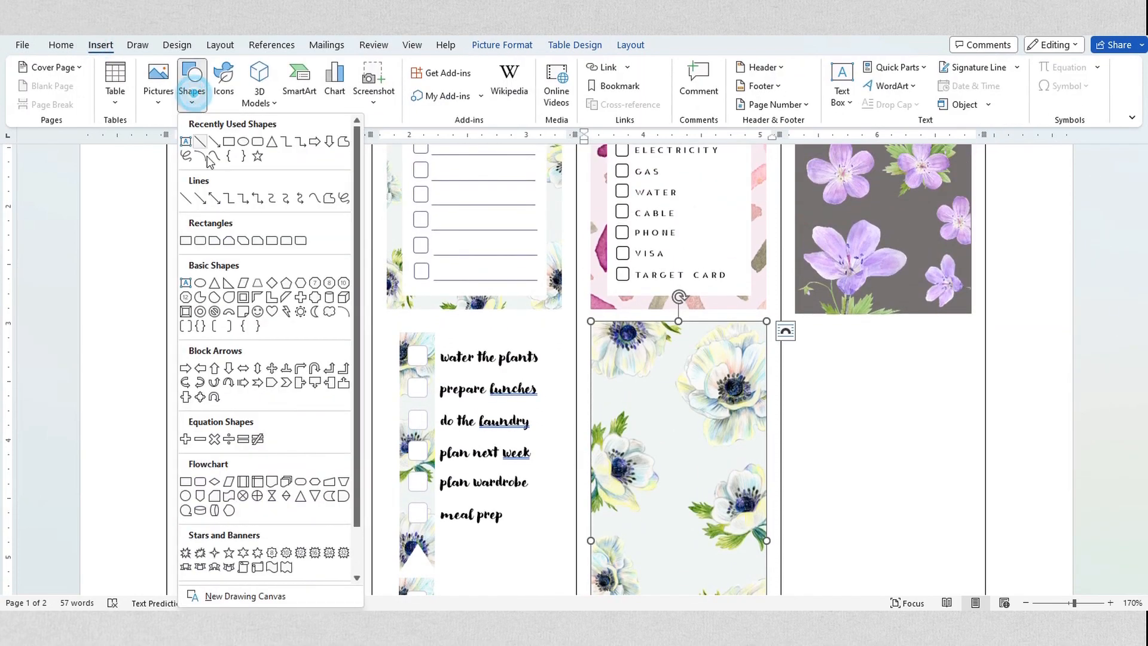
left_click(226, 144)
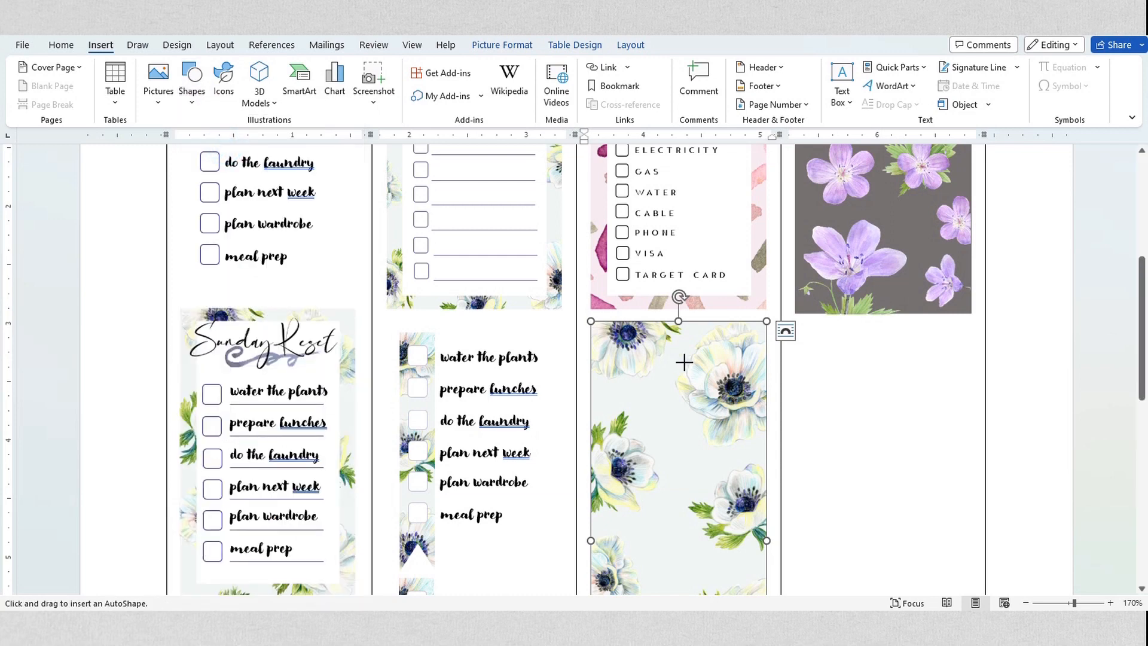
left_click_drag(812, 338, 949, 537)
left_click(1061, 72)
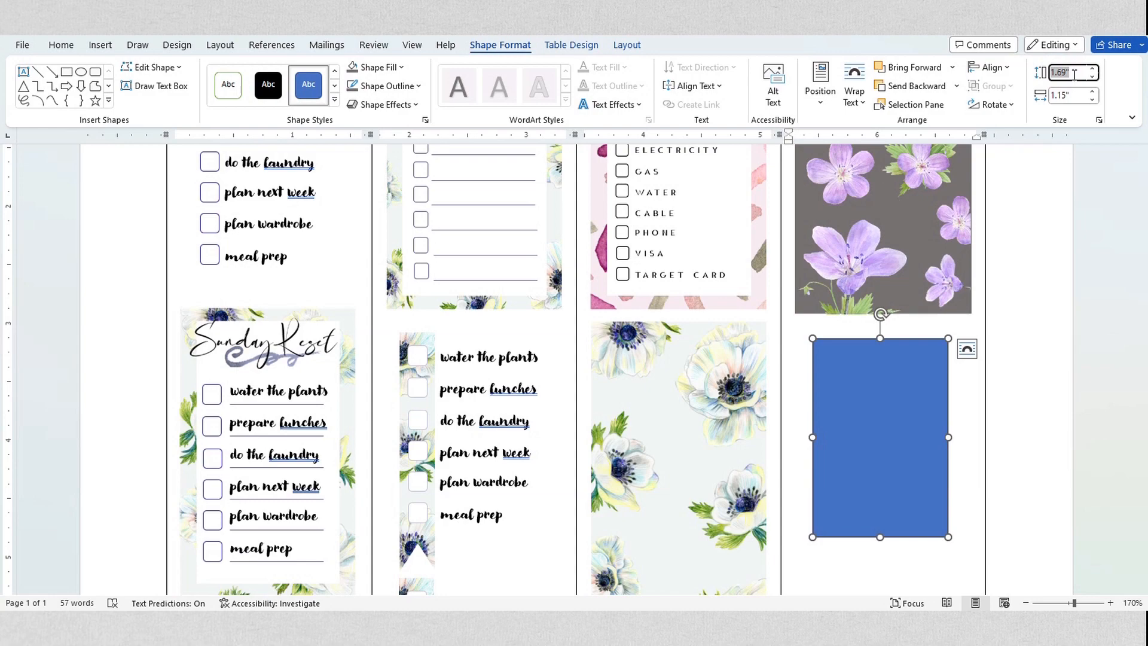
Center the white rectangle on the anemone pattern both horizontally and vertically.
left_click(991, 67)
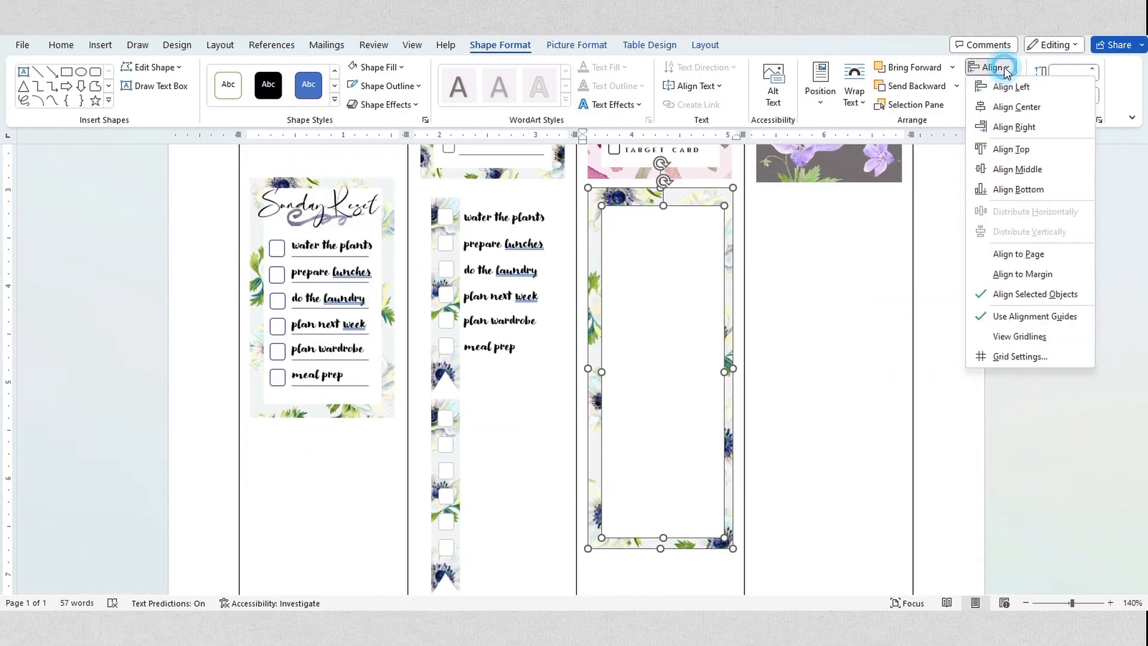
left_click(1005, 107)
left_click(990, 67)
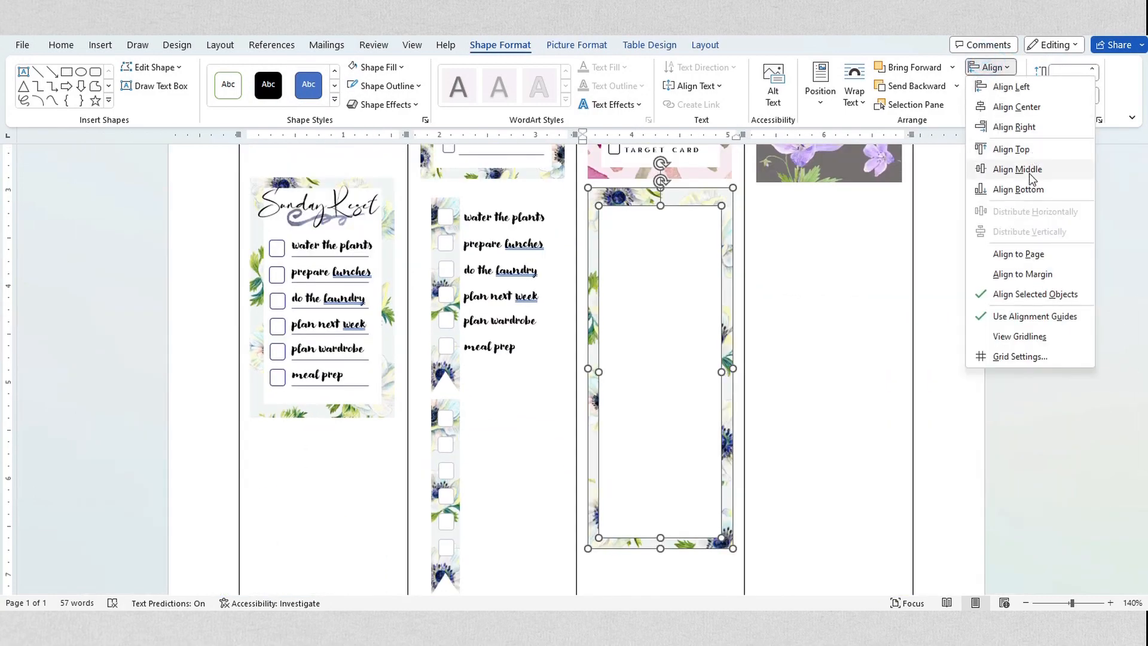
left_click(1016, 168)
Paste a copy of the Routines title at the head of the blank sidebar sticker and replace its text with Weekly.
left_click(822, 313)
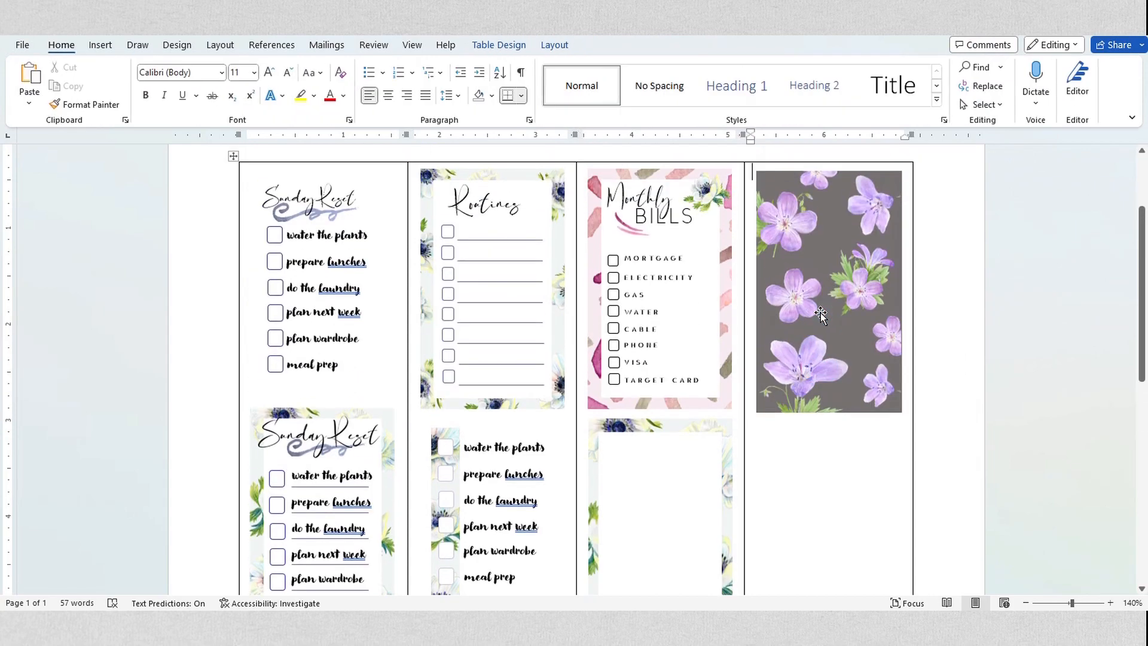
key("ctrl+v")
left_click_drag(658, 376, 614, 475)
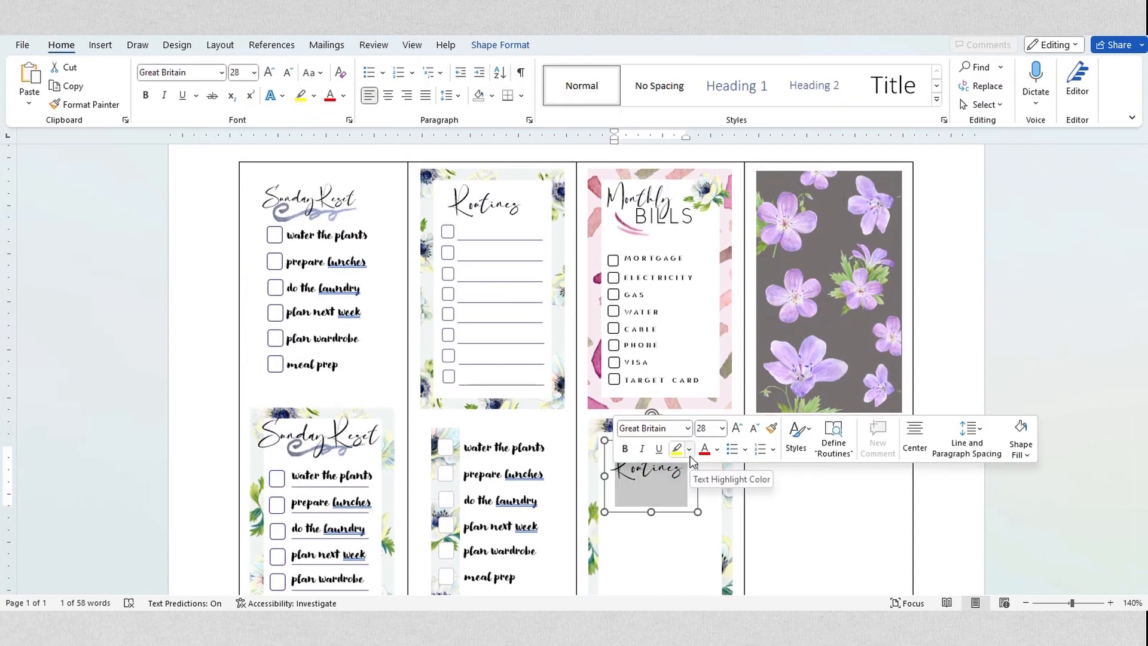
type("Nee")
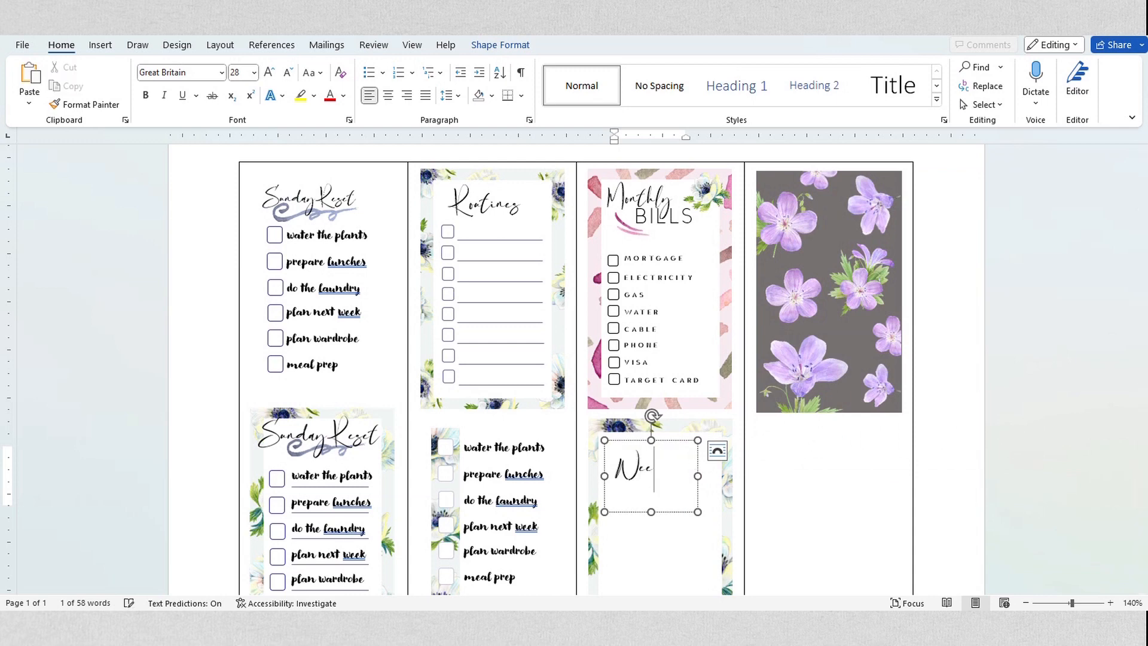
Copy the Routines sticker's group of checkboxes and place the copy under the Weekly Cleaning title.
left_click(448, 293)
right_click(448, 293)
left_click(480, 310)
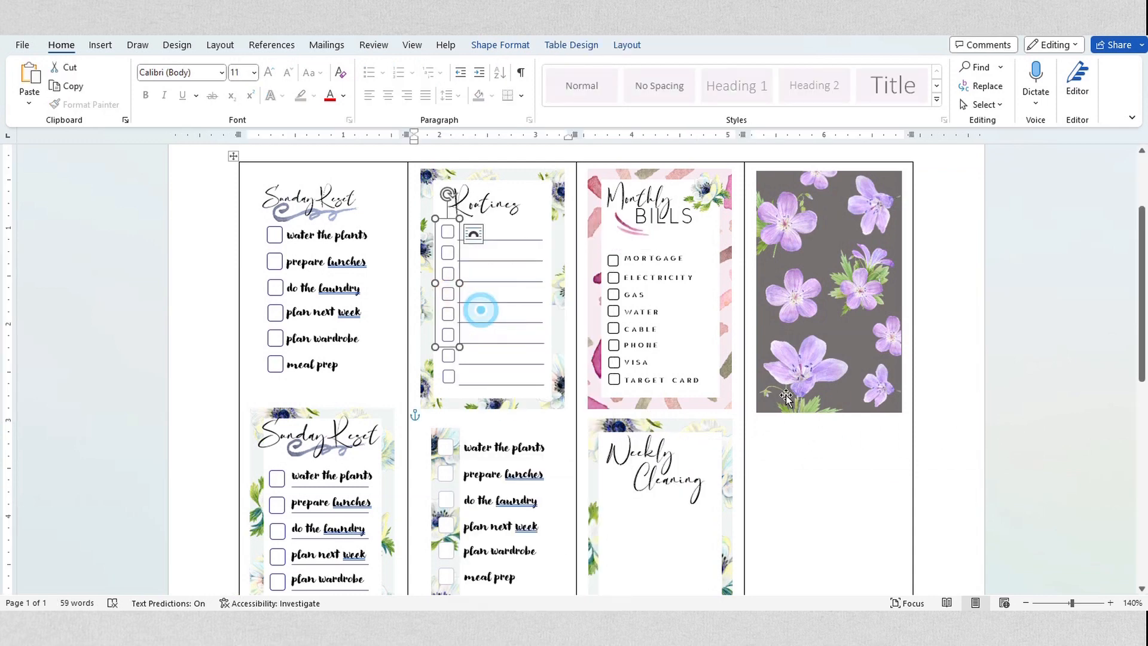
right_click(809, 473)
left_click(844, 209)
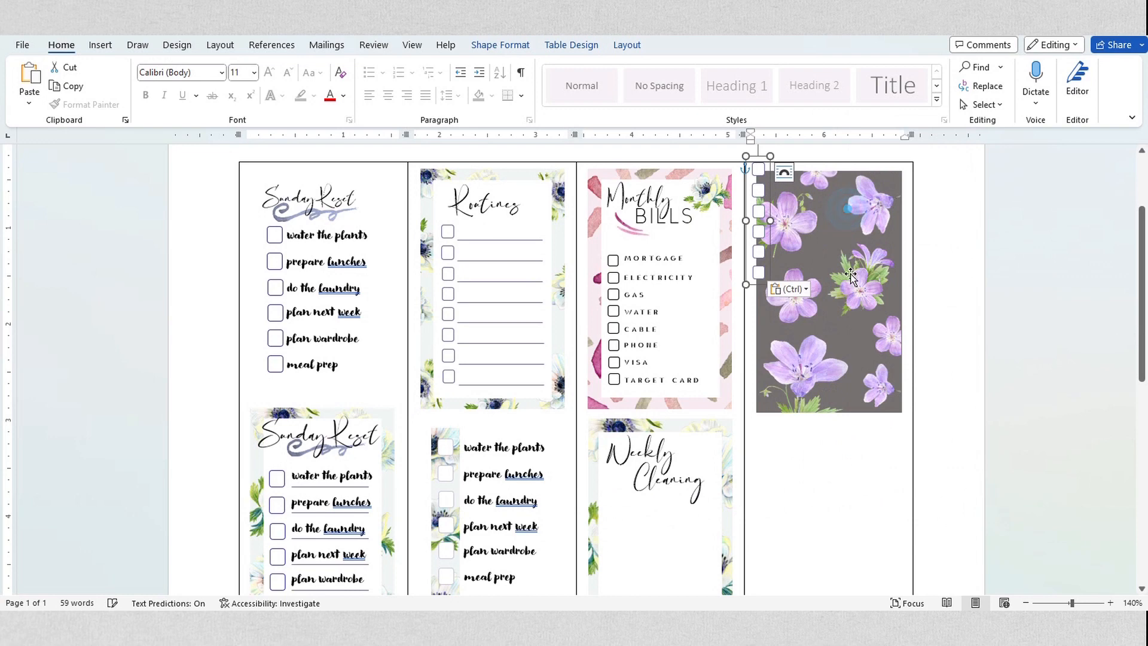
left_click_drag(769, 230, 650, 535)
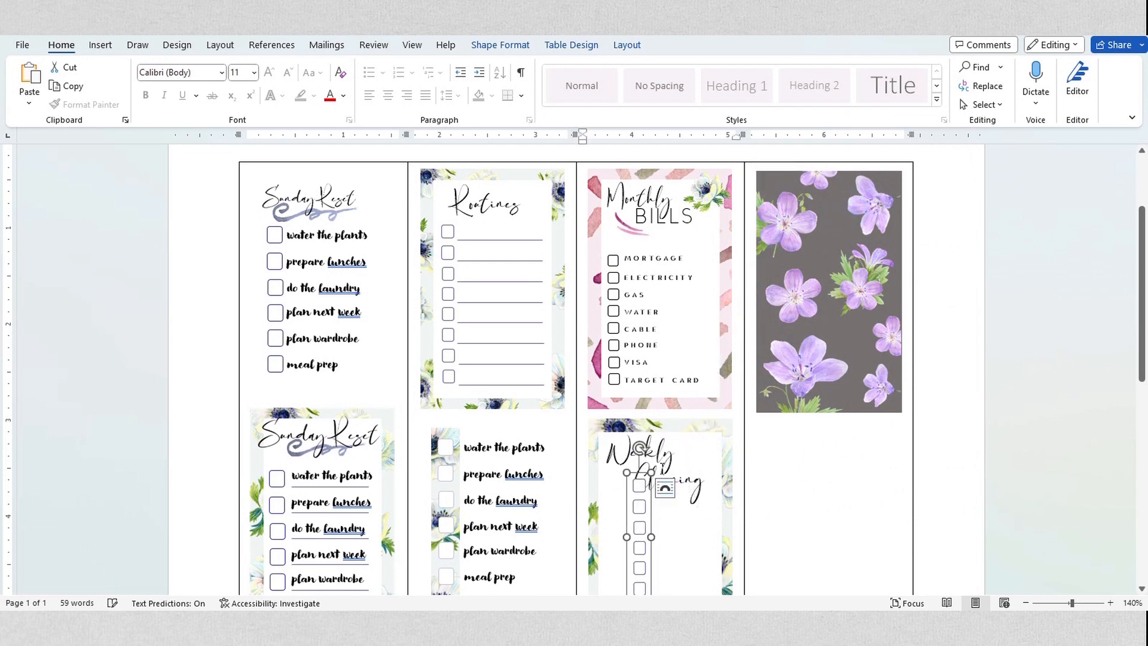
Line up the Vacuum and neighbouring task labels with their checkboxes on the Weekly Cleaning sticker.
scroll(660, 475, "down", 2)
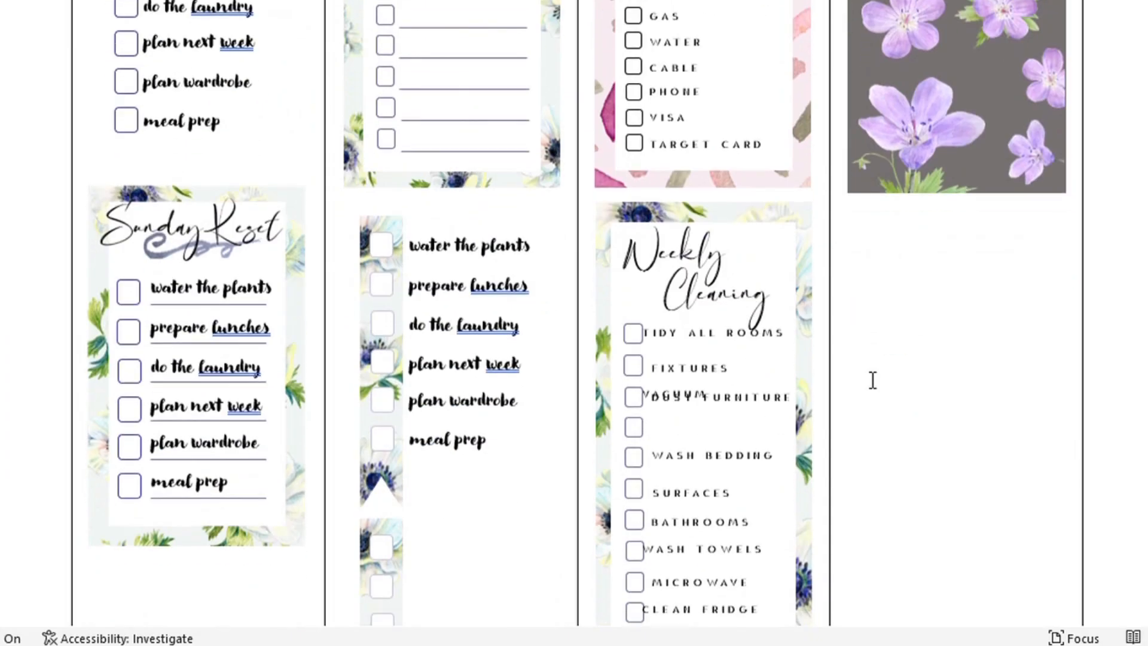
scroll(871, 379, "down", 1)
left_click(691, 342)
left_click_drag(691, 336, 691, 357)
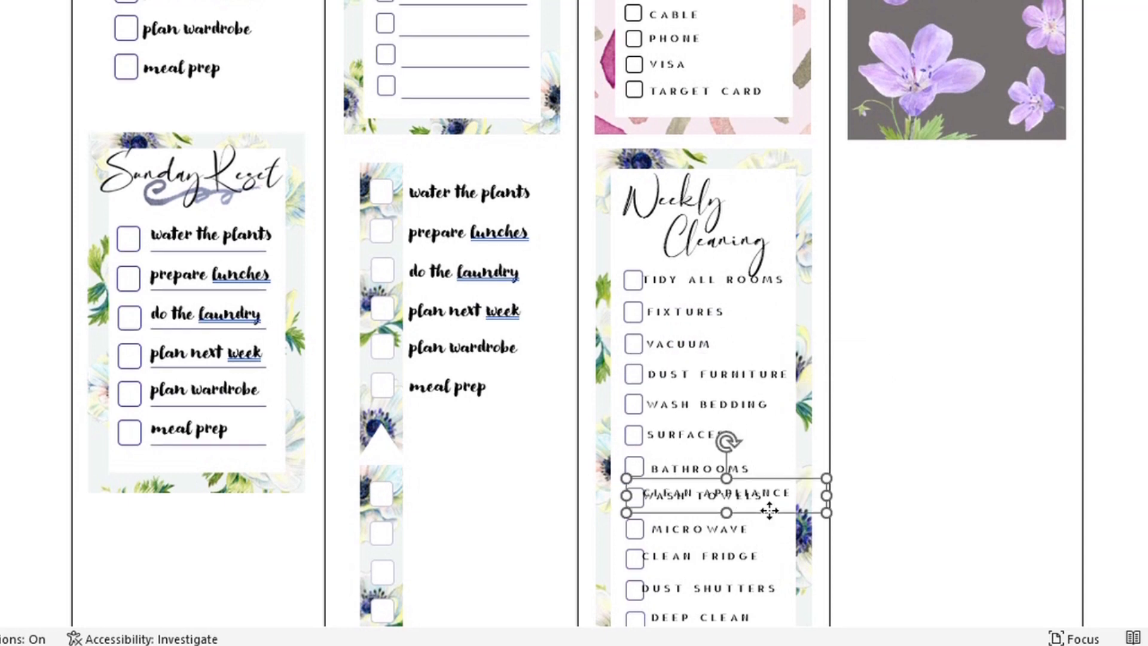
Move the Clean Appliance label directly above Surfaces so both lines share one checkbox.
scroll(769, 506, "down", 1)
scroll(769, 506, "down", 1)
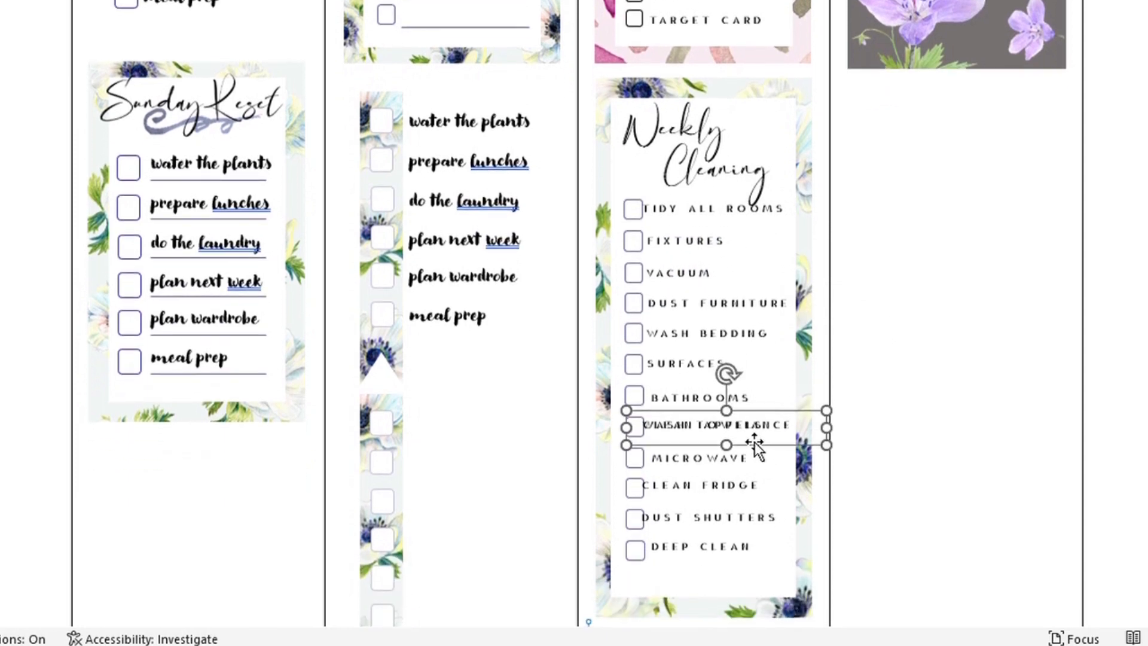
left_click_drag(753, 449, 768, 376)
left_click(699, 362)
left_click(751, 319)
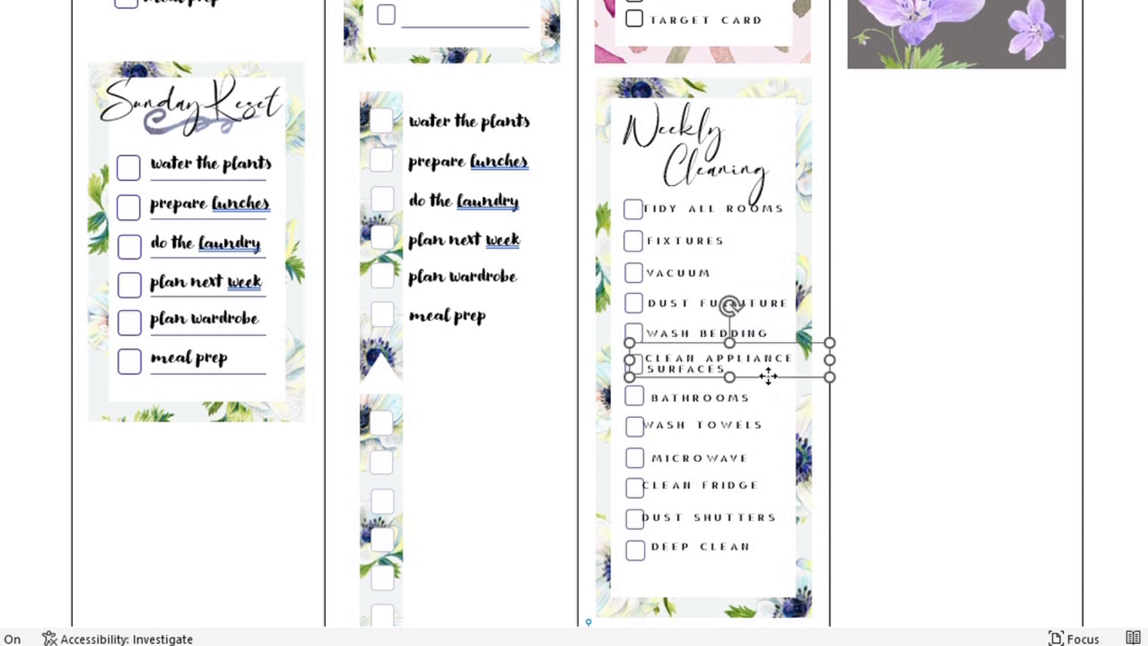
Expand the Microwave label to Clean Microwave on two lines and shift the Cleaning title up, closer to Weekly.
left_click(740, 431)
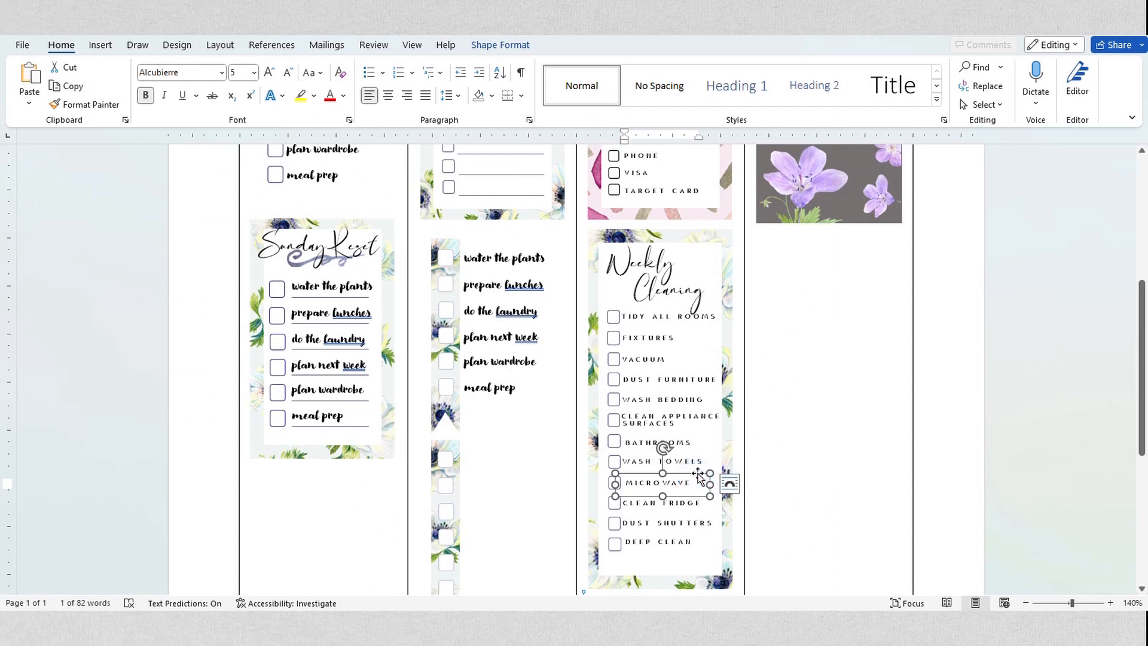
left_click(752, 449)
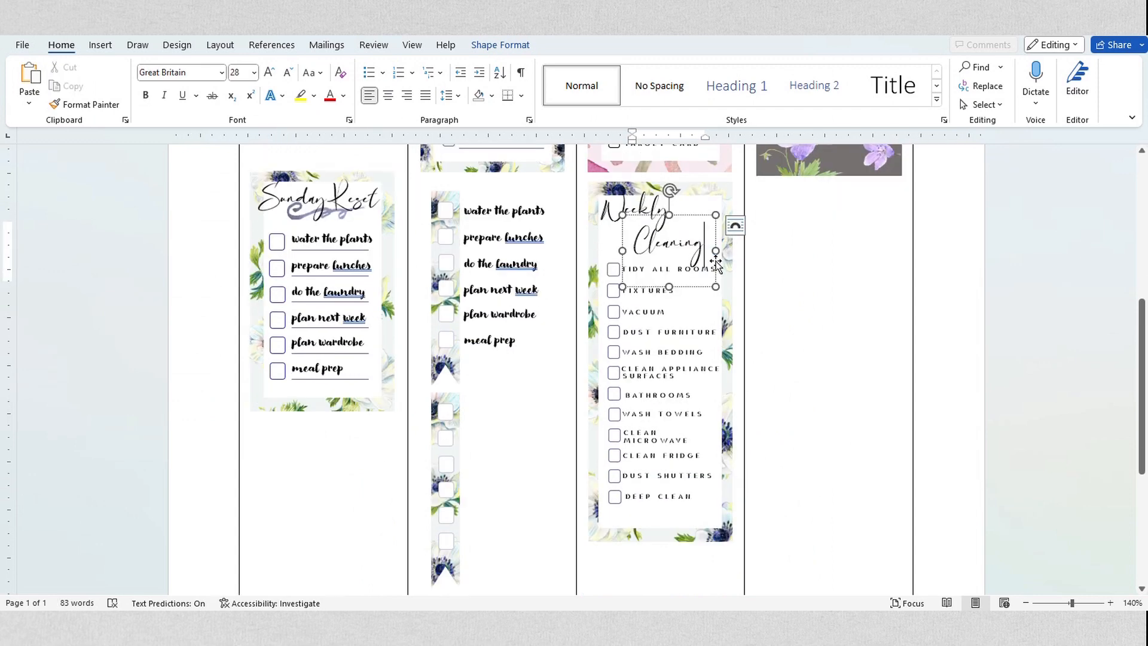
left_click(711, 252)
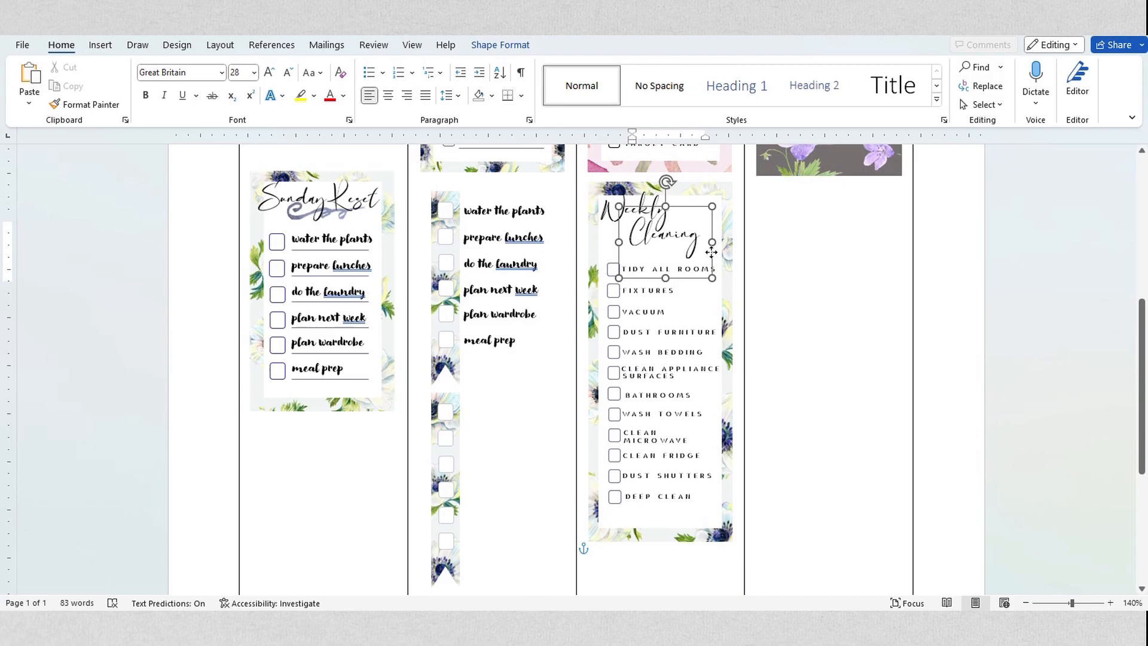